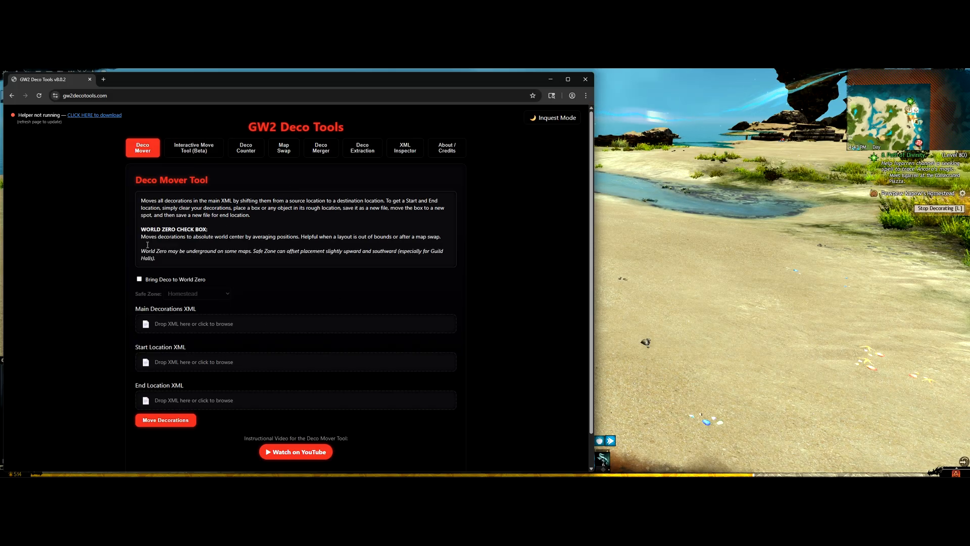
# Step: Preview the page in the blue Leyline theme, then switch back to the red Inquest theme
pyautogui.scroll(-1, 399, 338)
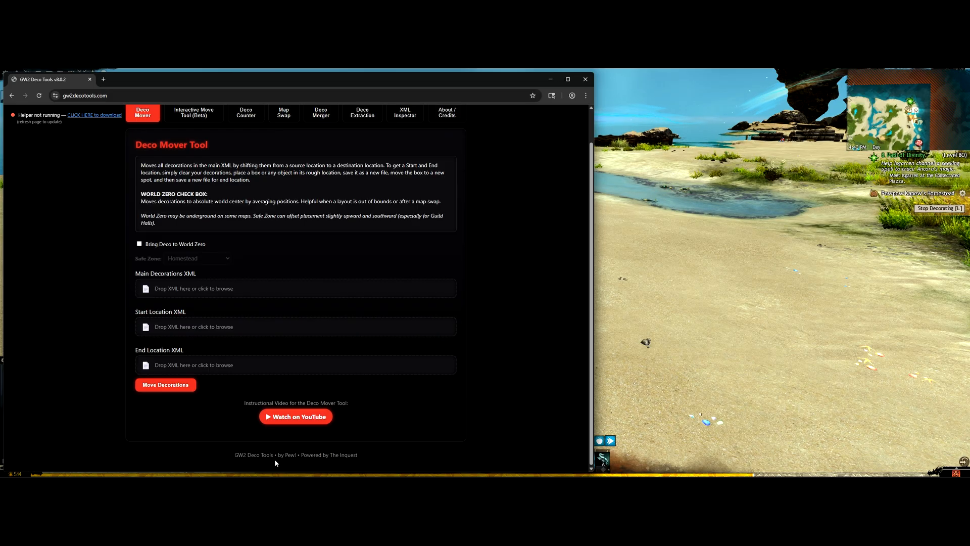
pyautogui.scroll(1, 441, 335)
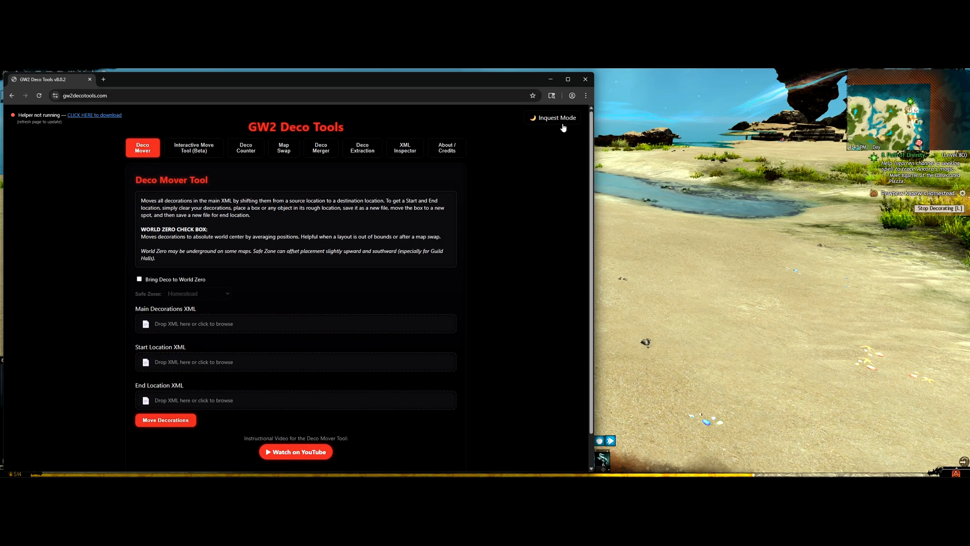
pyautogui.click(565, 118)
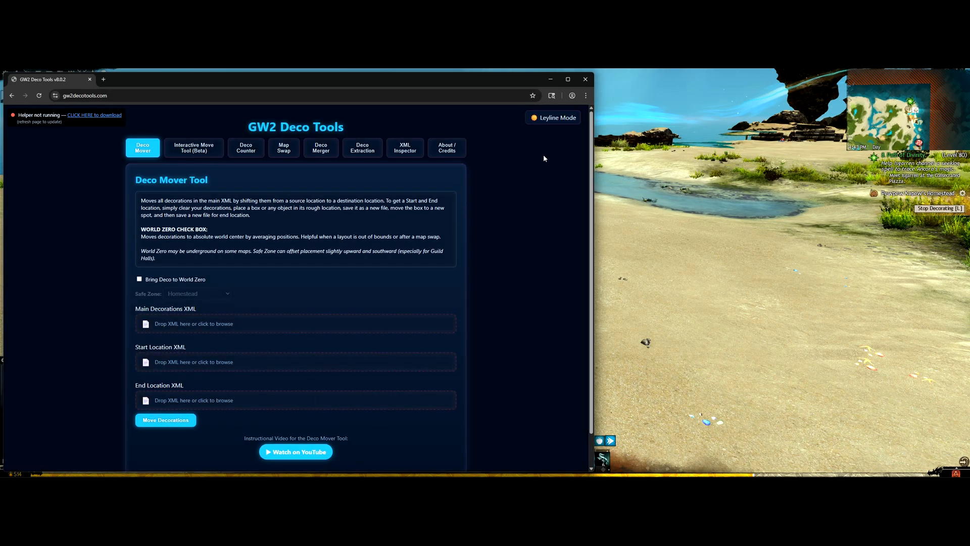
pyautogui.scroll(-1, 414, 303)
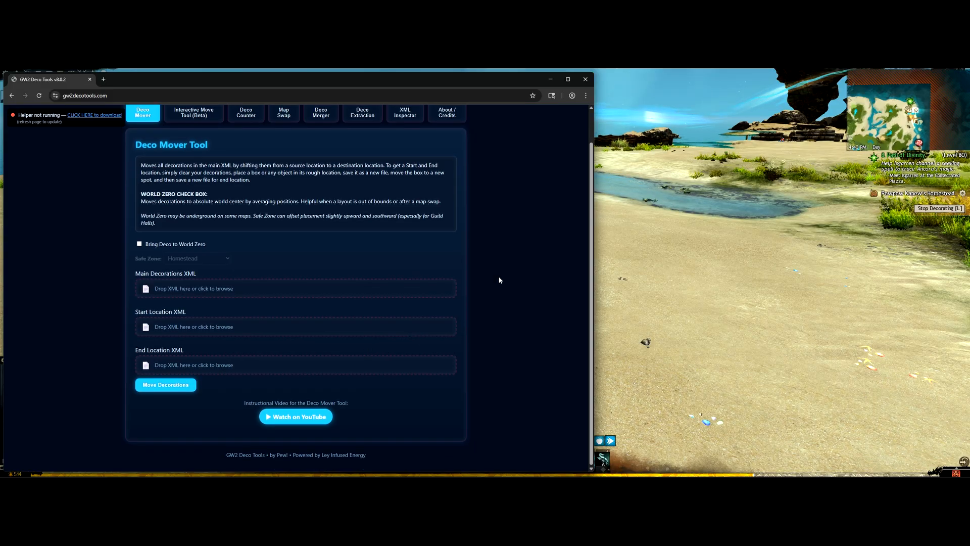
pyautogui.scroll(1, 552, 143)
pyautogui.click(553, 118)
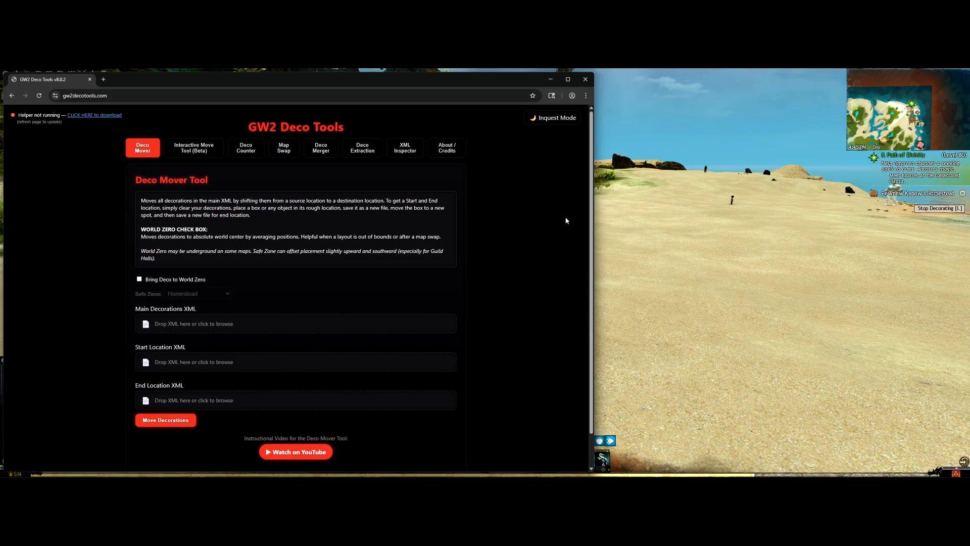
# Step: Launch DecoToolsHelper.exe and review its stored API key and save folders, then close its window
pyautogui.hotkey('alt', 'Tab')
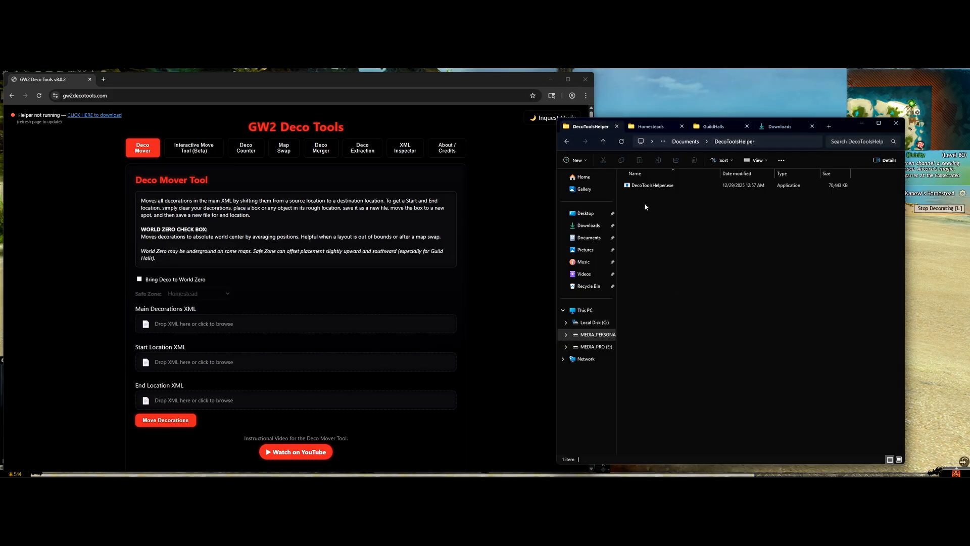
pyautogui.doubleClick(642, 185)
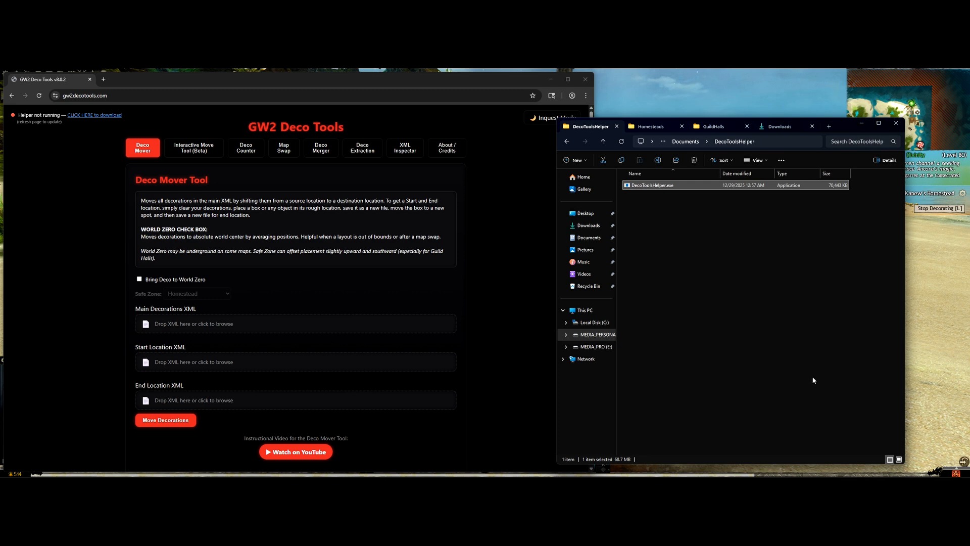
pyautogui.click(896, 469)
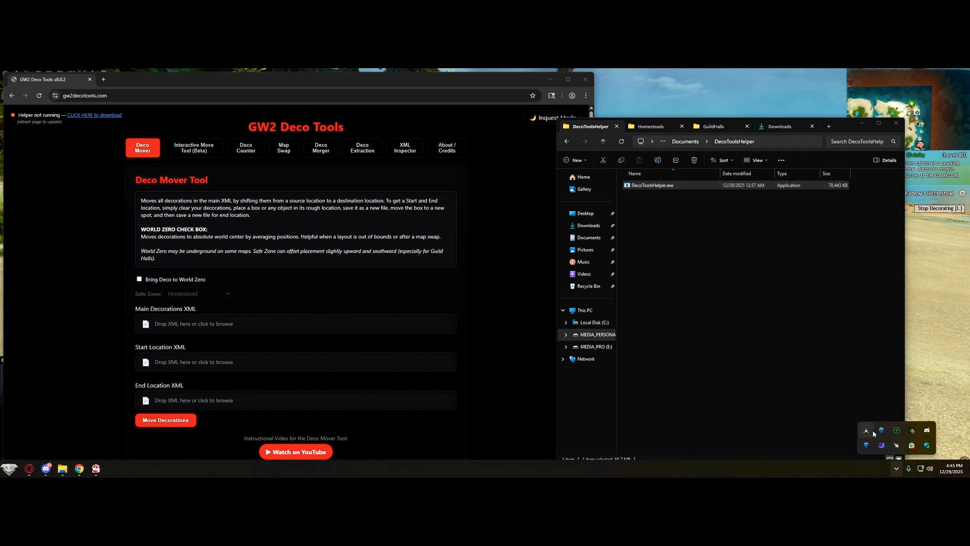
pyautogui.click(868, 430)
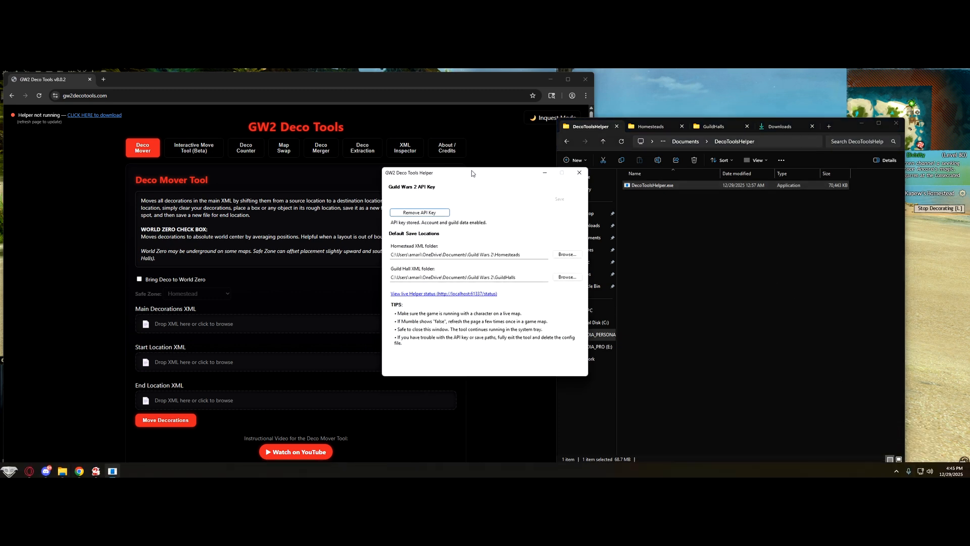
pyautogui.moveTo(472, 171); pyautogui.dragTo(693, 204)
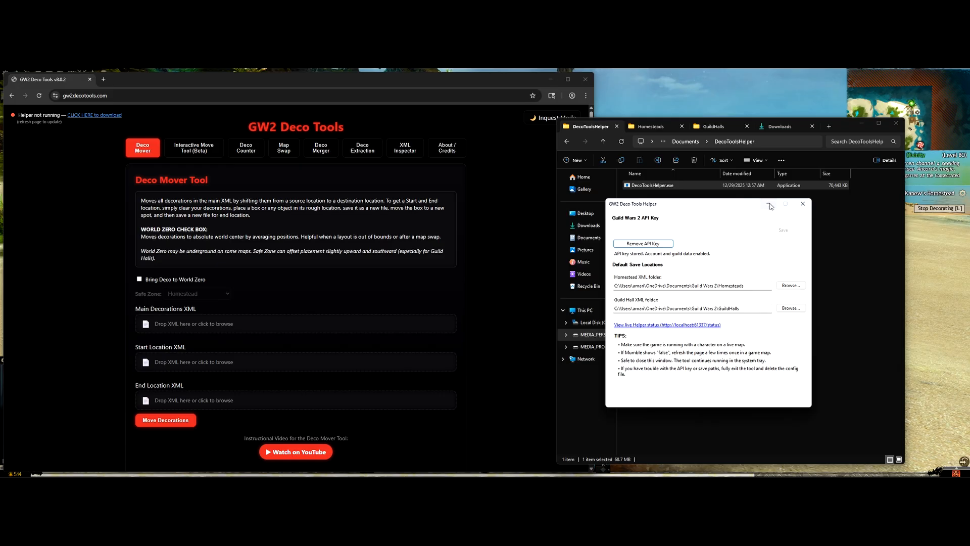
pyautogui.click(803, 204)
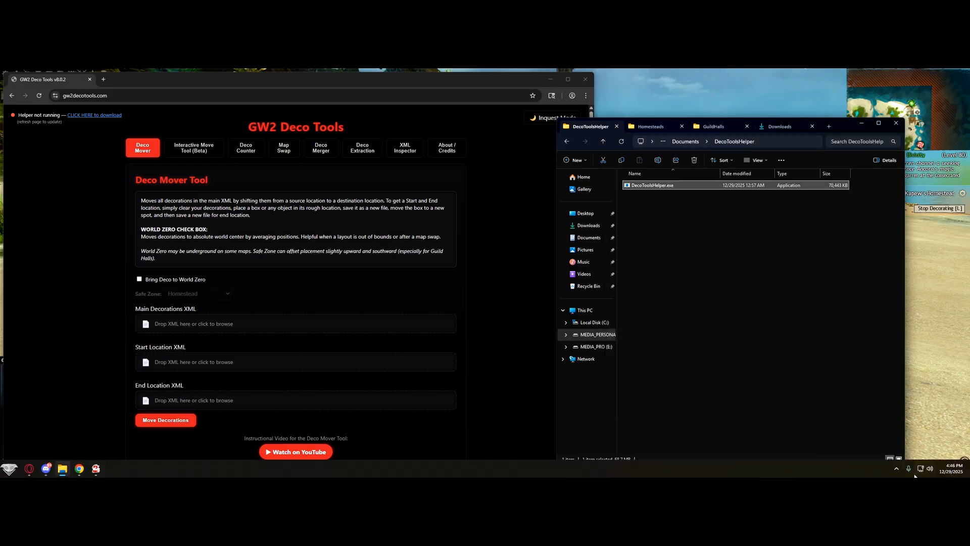
# Step: Bring the GW2 Deco Tools page forward and refresh it so it detects the helper
pyautogui.click(896, 469)
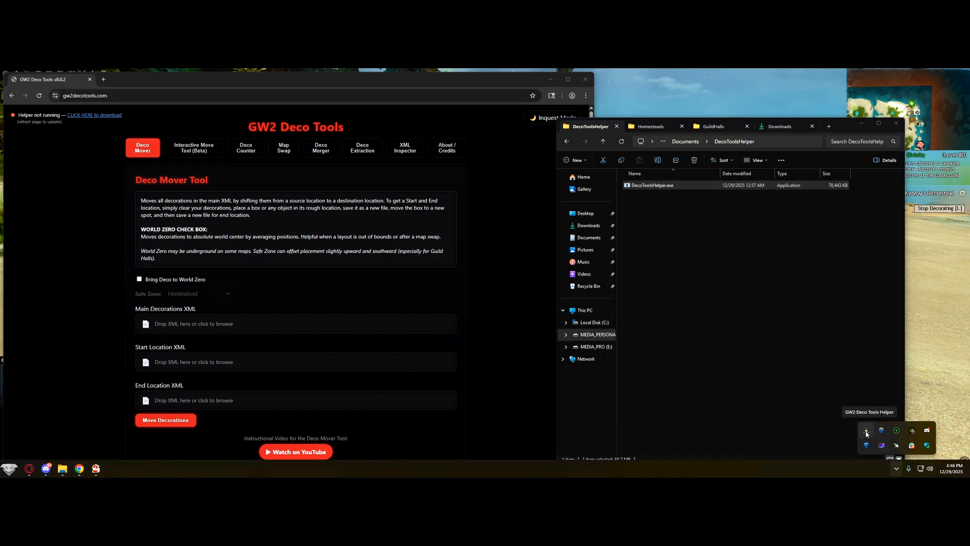
pyautogui.click(719, 327)
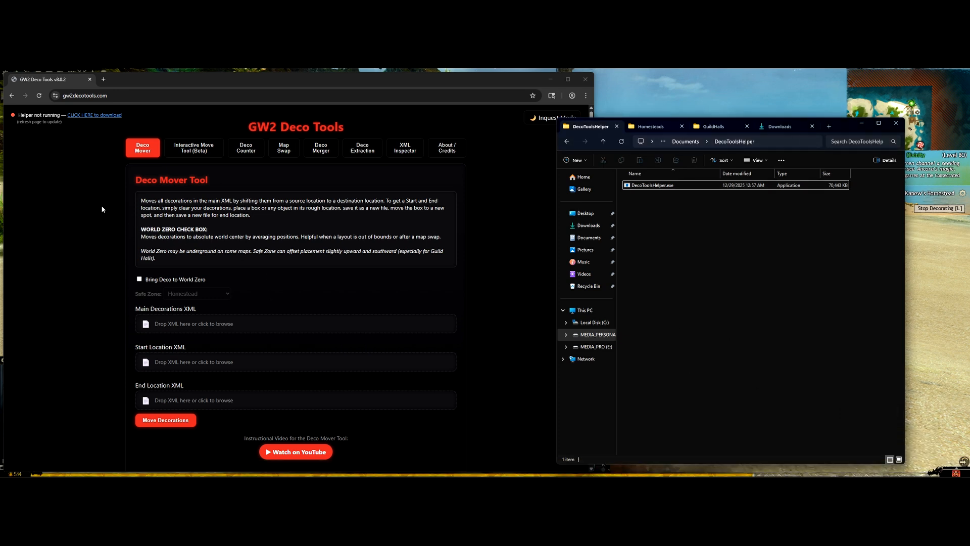
pyautogui.click(53, 155)
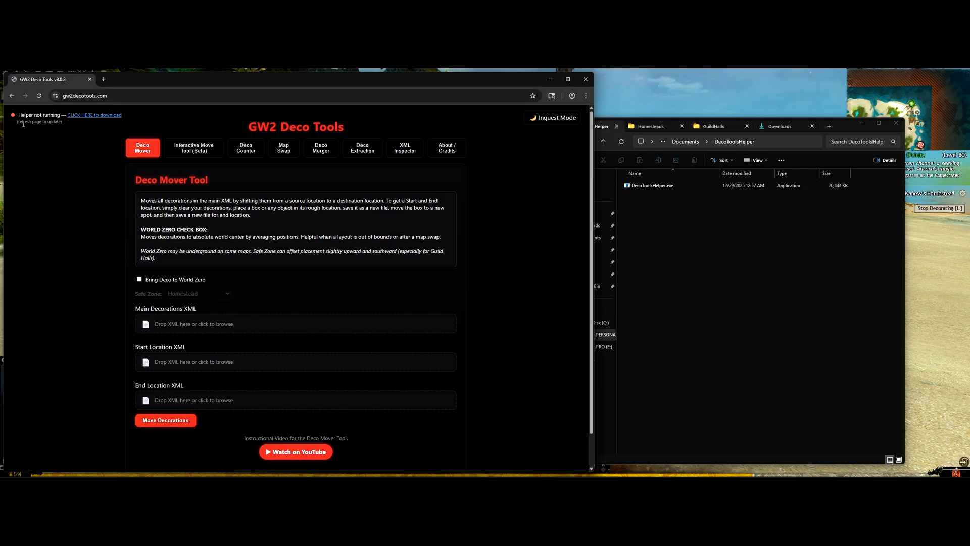
pyautogui.click(39, 96)
# Step: Move the character briefly in game, then refresh the page until it reads Helper running (API + Game)
pyautogui.click(949, 353)
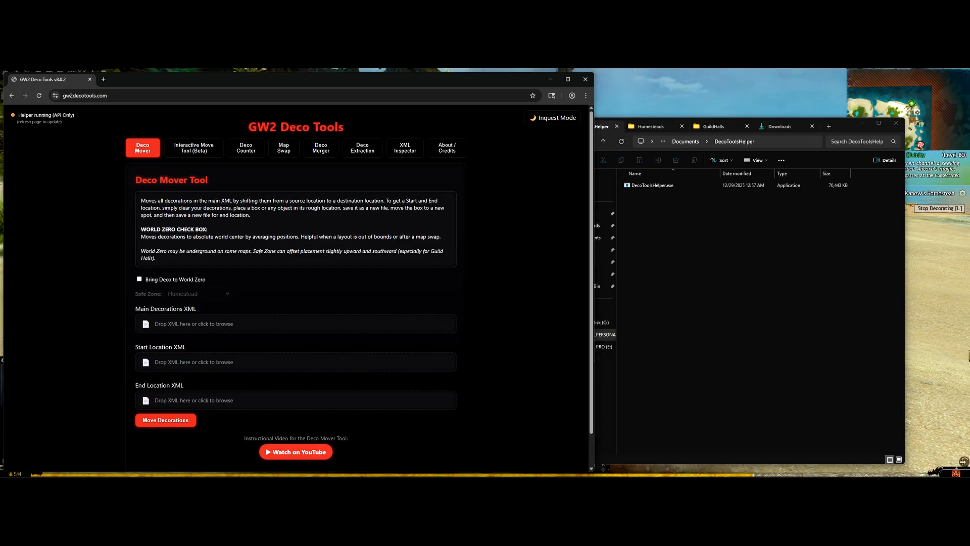
pyautogui.press('w')
pyautogui.hotkey('alt', 'Tab')
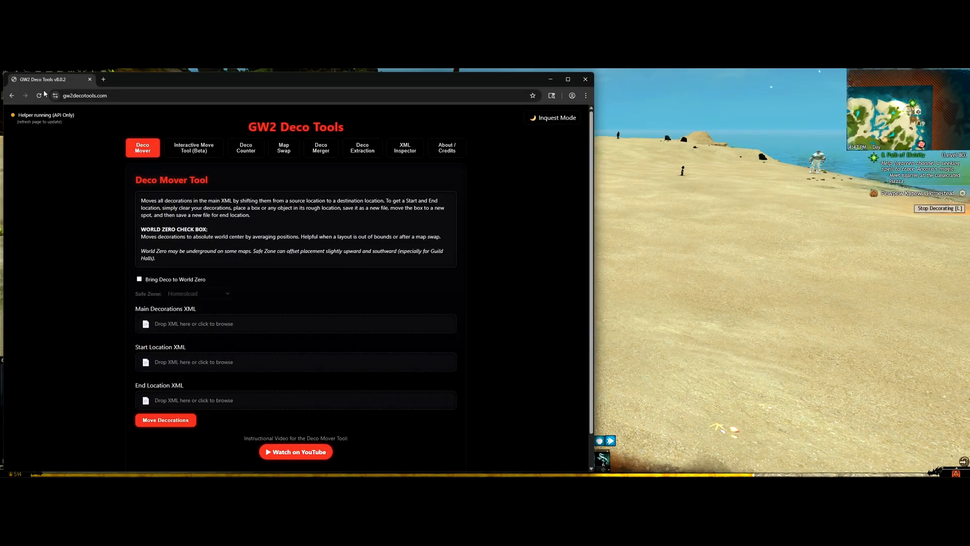
pyautogui.click(39, 95)
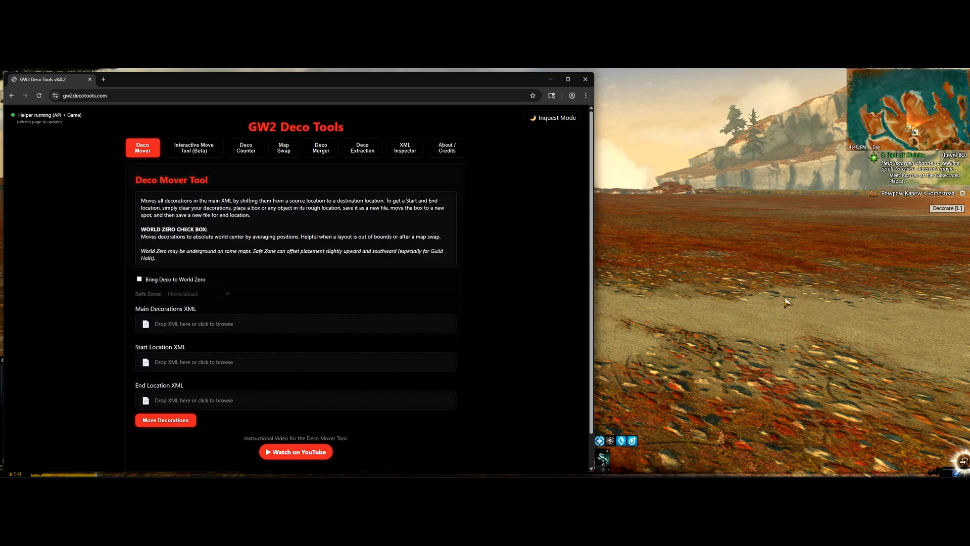
# Step: Load the Star Wars AT-AT layout, replacing the homestead's current decorations
pyautogui.click(787, 301)
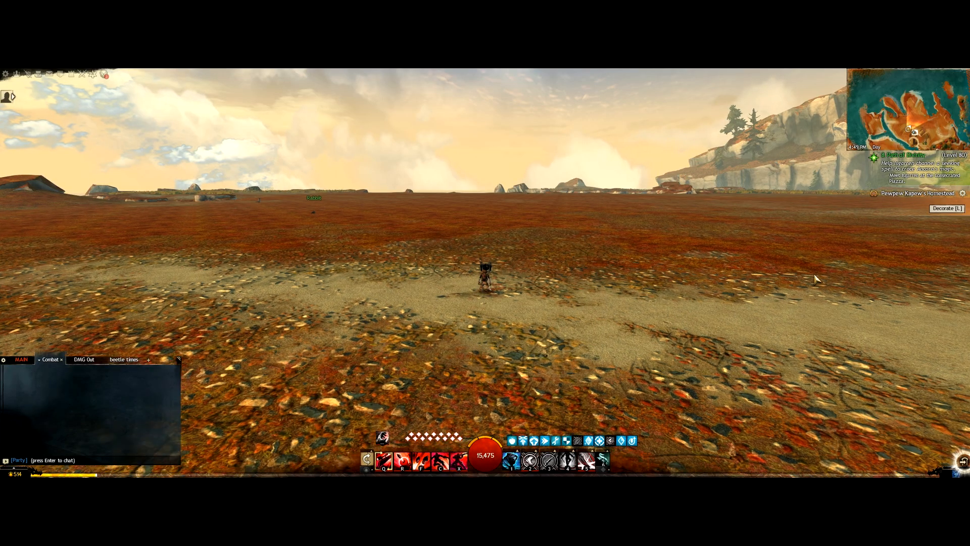
pyautogui.click(962, 193)
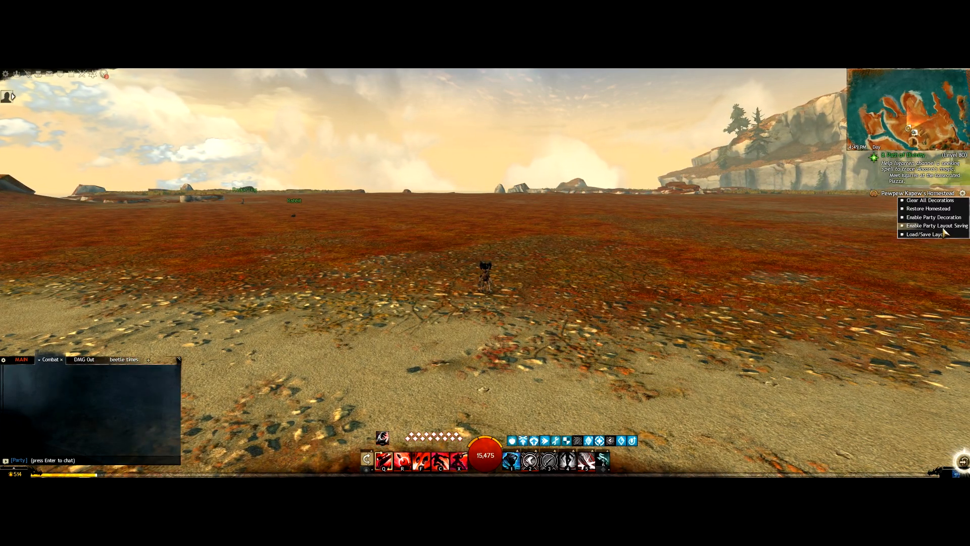
pyautogui.click(926, 234)
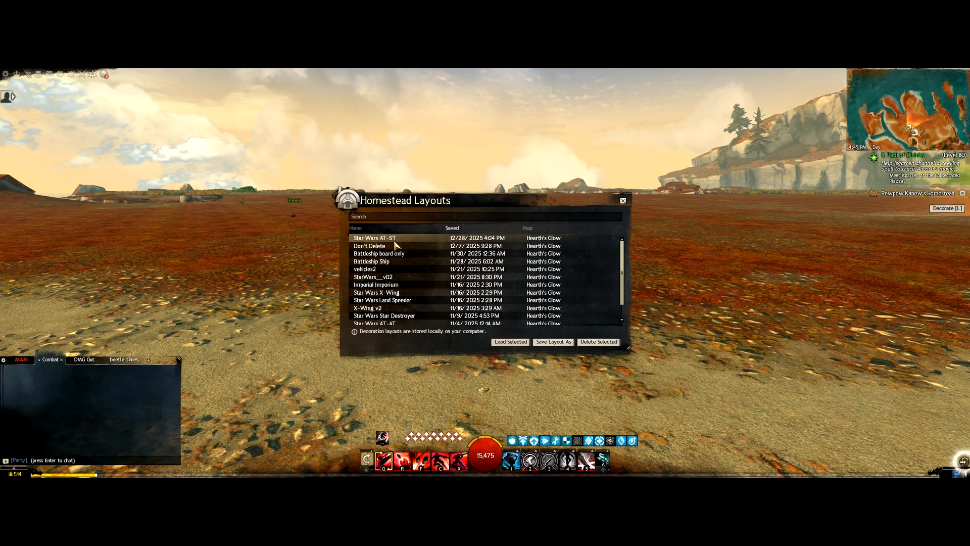
pyautogui.scroll(-1, 394, 301)
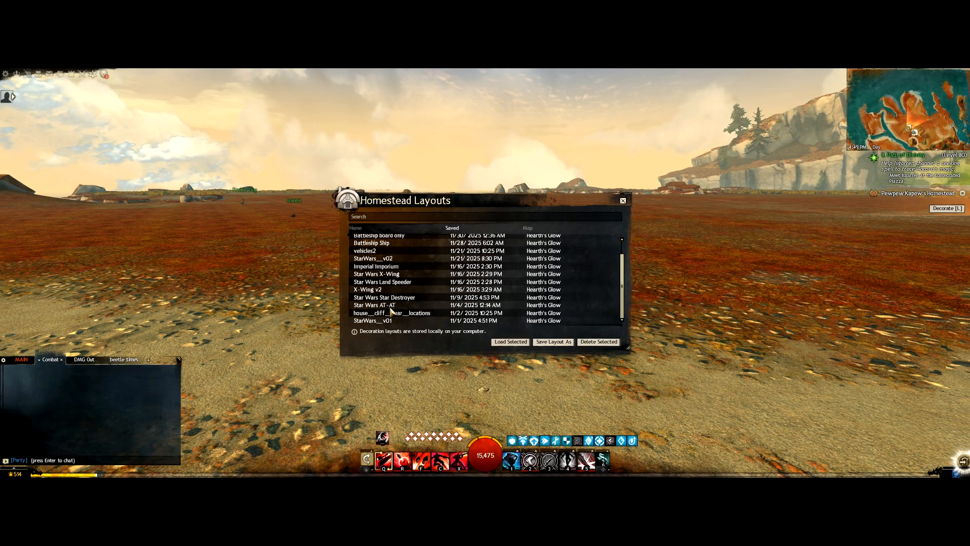
pyautogui.click(394, 305)
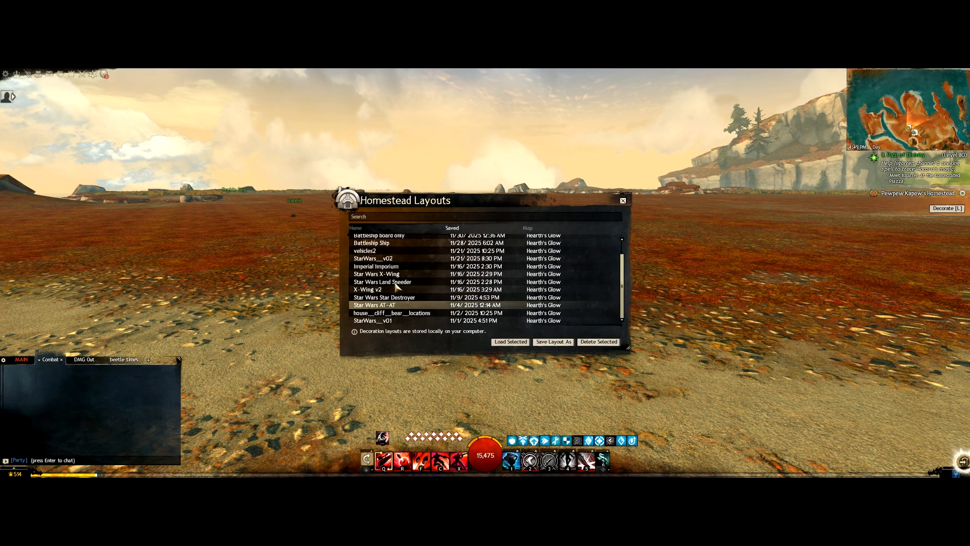
pyautogui.scroll(2, 399, 286)
pyautogui.scroll(-2, 399, 286)
pyautogui.click(499, 343)
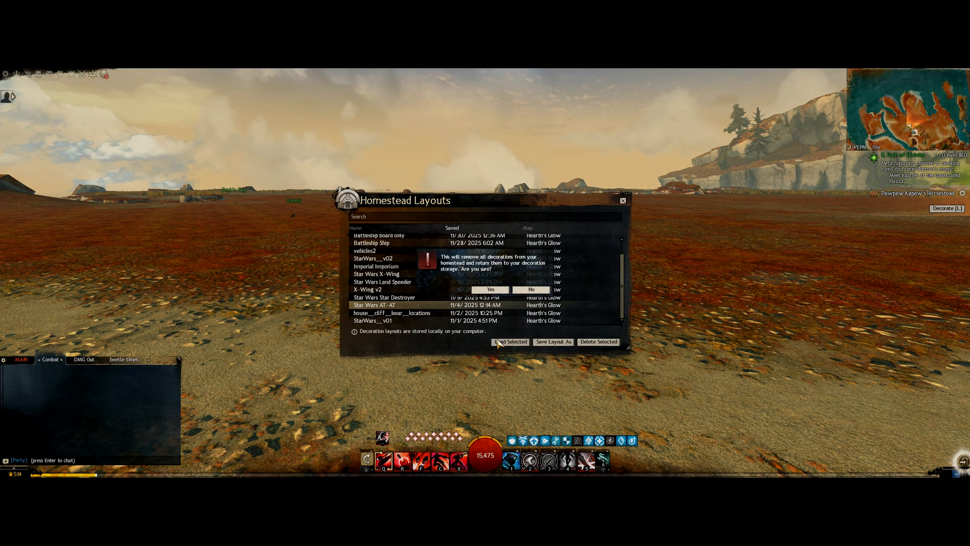
pyautogui.click(490, 289)
pyautogui.click(623, 201)
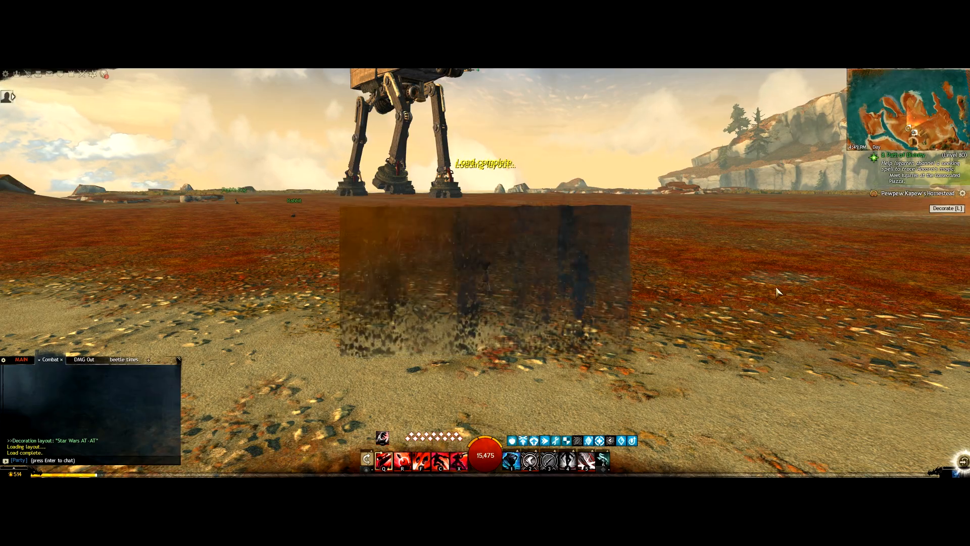
# Step: Run the character up to one of the AT-AT's feet
pyautogui.press('w')
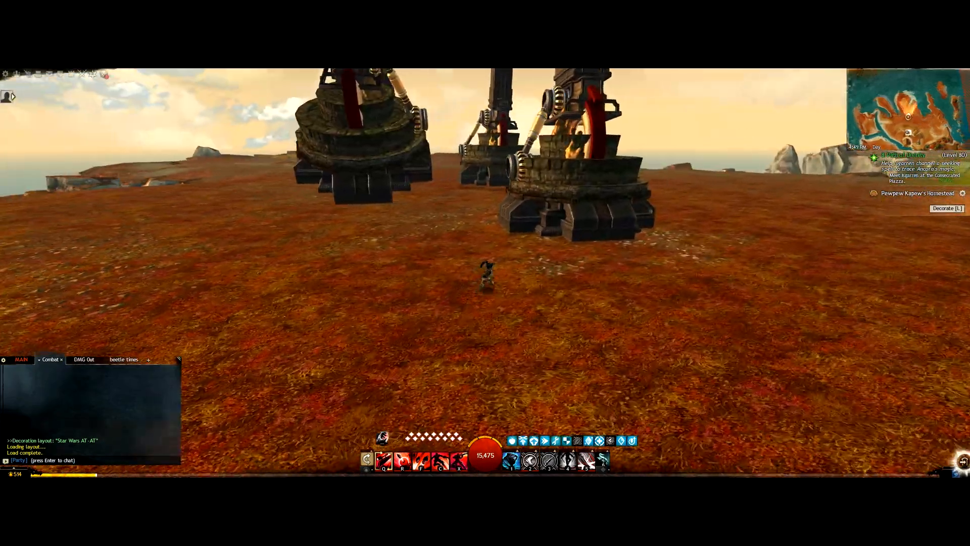
pyautogui.press('w')
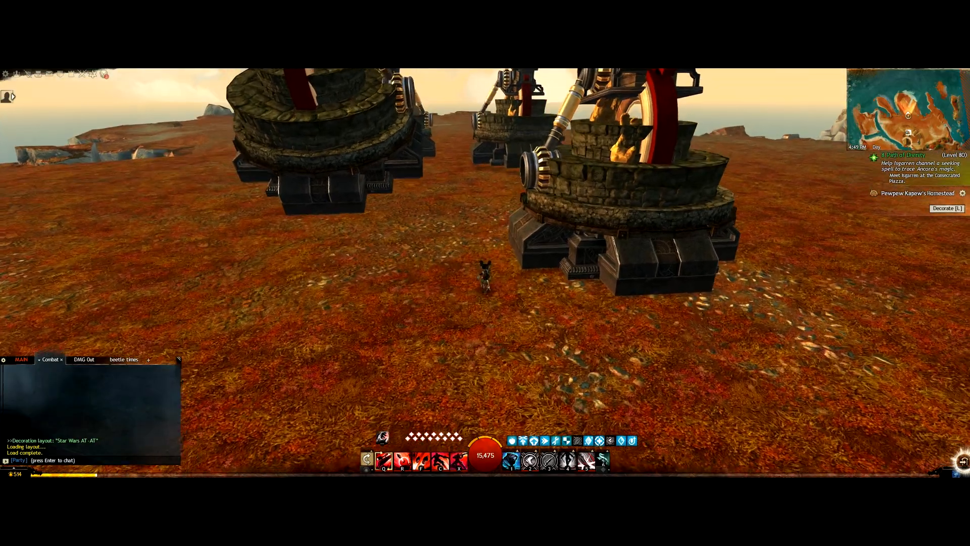
pyautogui.moveTo(519, 301); pyautogui.dragTo(505, 297)
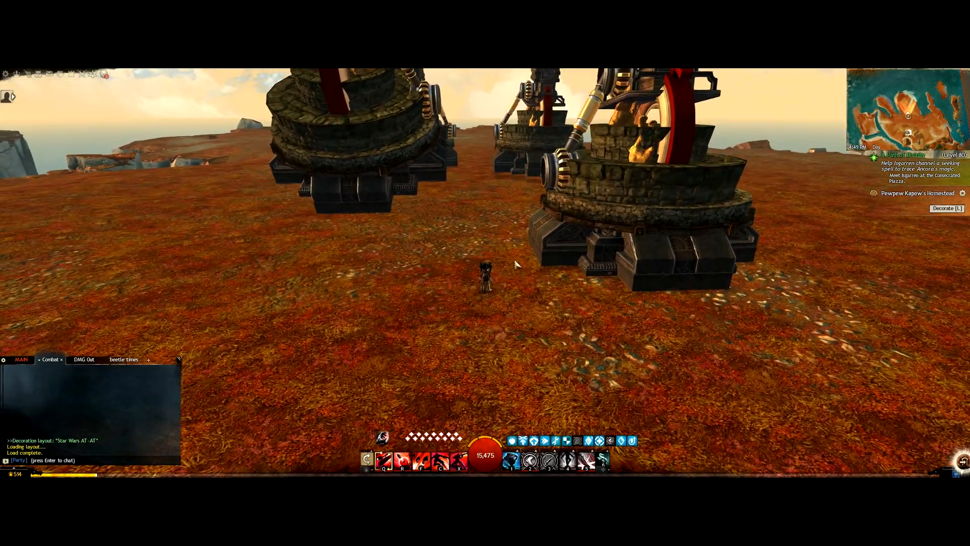
pyautogui.moveTo(515, 264); pyautogui.dragTo(354, 344)
pyautogui.press('w')
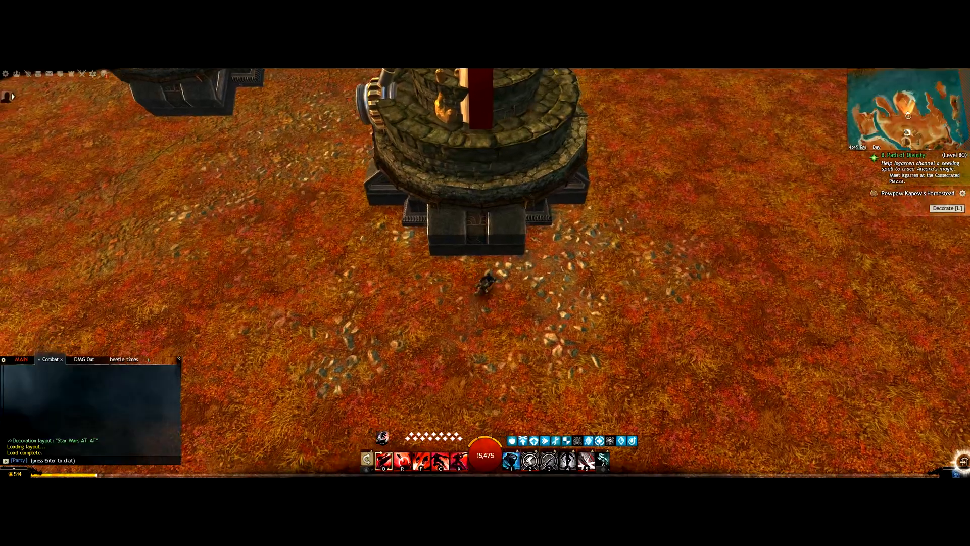
pyautogui.press('w')
pyautogui.moveTo(512, 315)
pyautogui.mouseDown()
pyautogui.moveTo(505, 311)
pyautogui.moveTo(518, 325)
pyautogui.mouseUp()
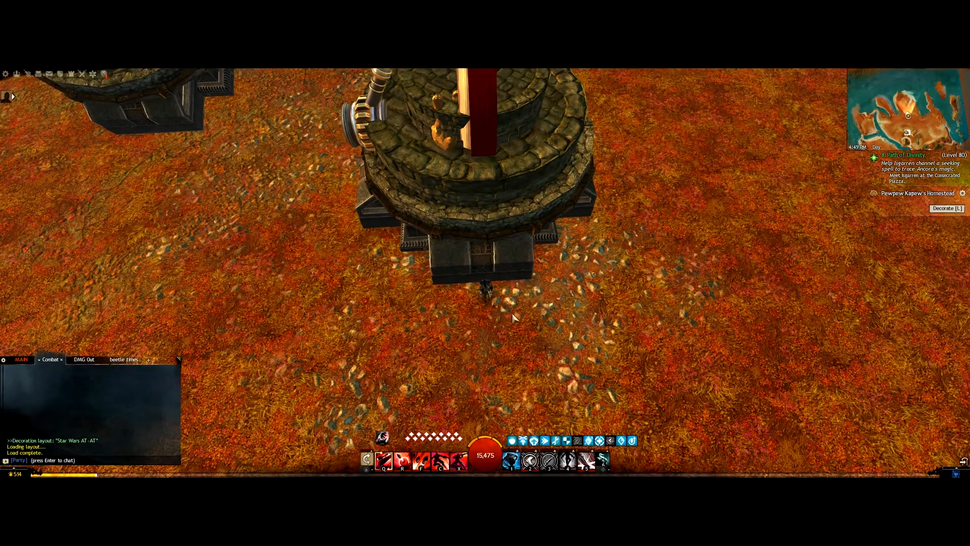
pyautogui.click(963, 193)
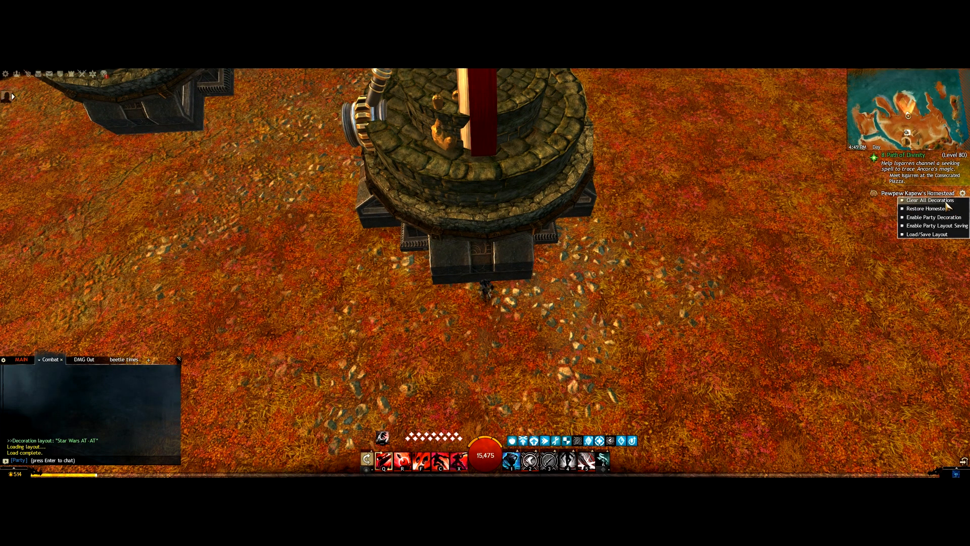
# Step: Clear all decorations from the homestead and enter decorating mode
pyautogui.click(945, 200)
pyautogui.click(532, 289)
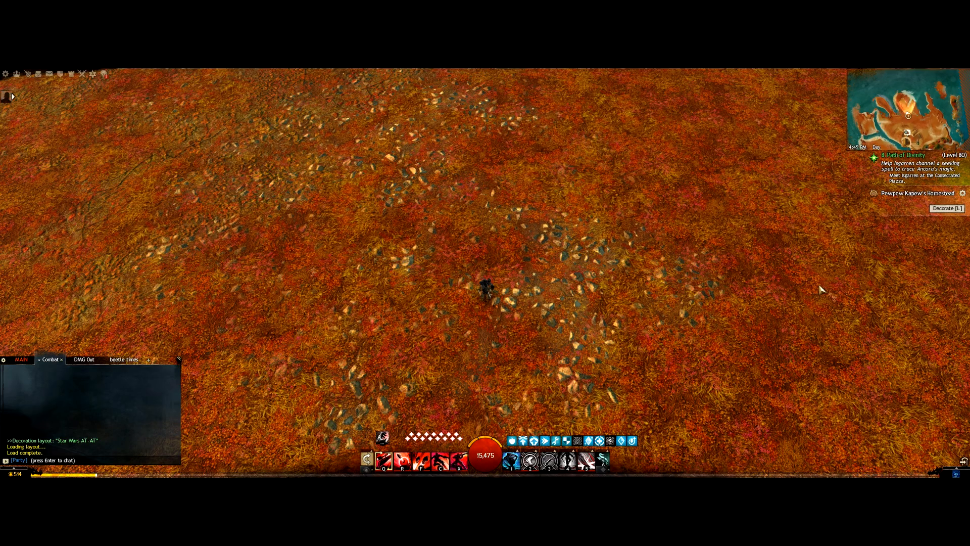
pyautogui.click(943, 208)
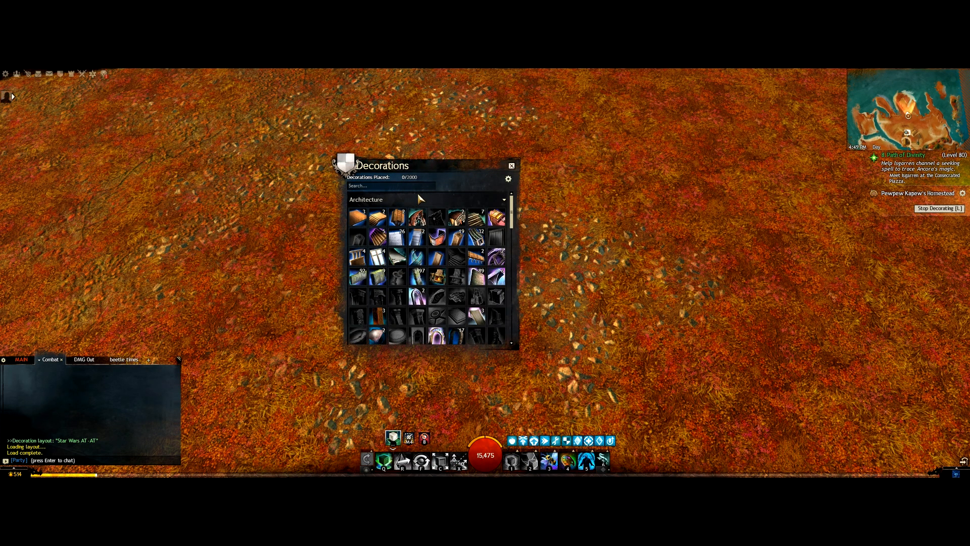
# Step: Search decorations for 'bas' and position a Basic Crate right beside the character
pyautogui.click(366, 185)
pyautogui.write('bas')
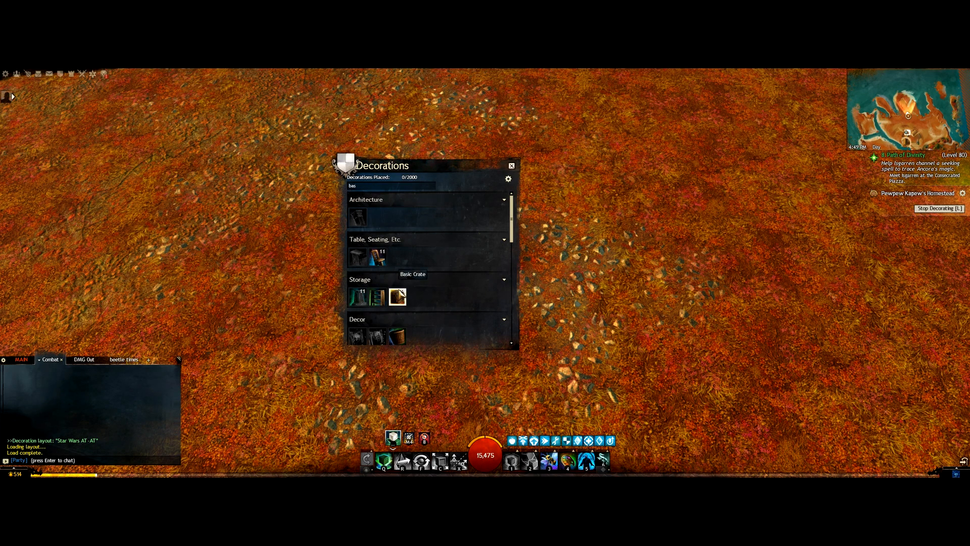
pyautogui.click(398, 297)
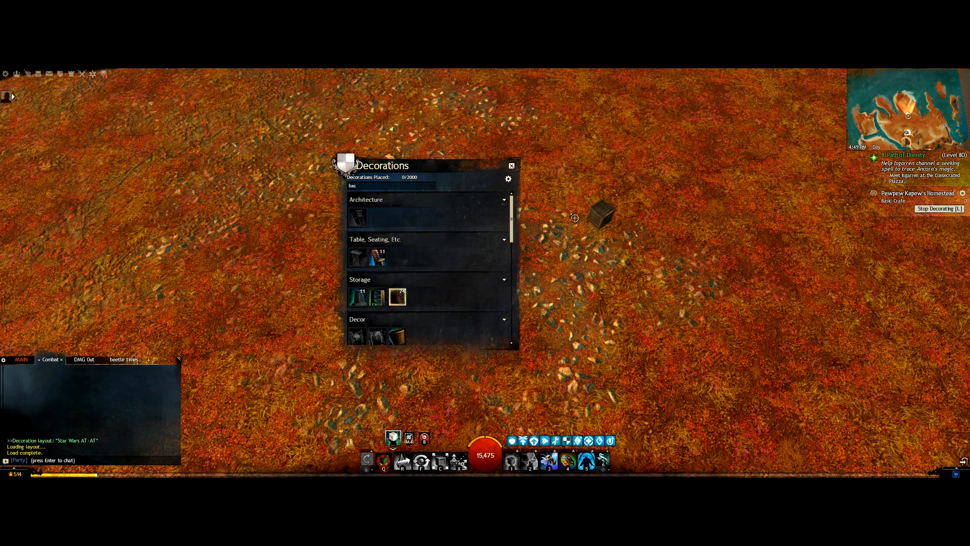
pyautogui.moveTo(479, 166); pyautogui.dragTo(914, 264)
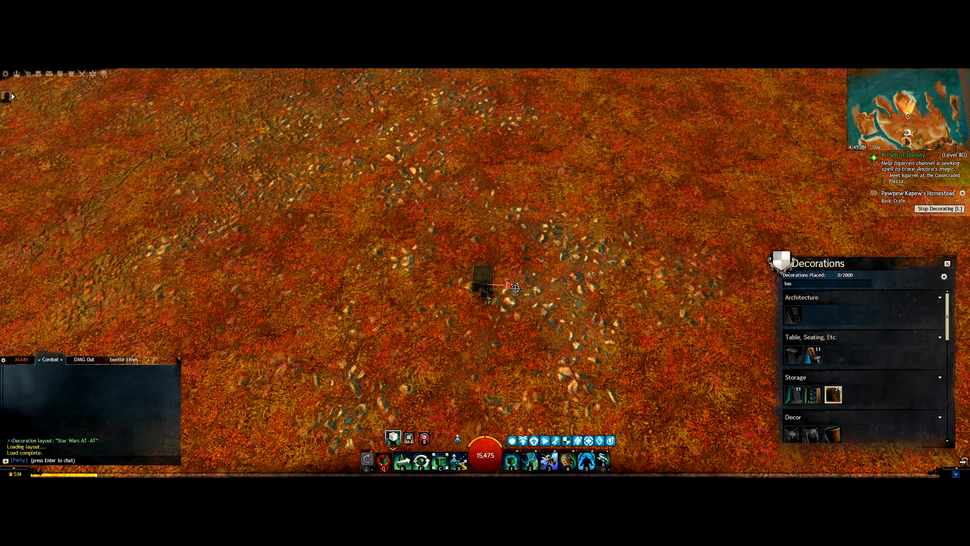
pyautogui.moveTo(531, 289); pyautogui.dragTo(539, 305)
pyautogui.click(539, 326)
pyautogui.moveTo(497, 315); pyautogui.dragTo(496, 316)
pyautogui.moveTo(533, 279); pyautogui.dragTo(531, 281)
pyautogui.moveTo(422, 352); pyautogui.dragTo(447, 311)
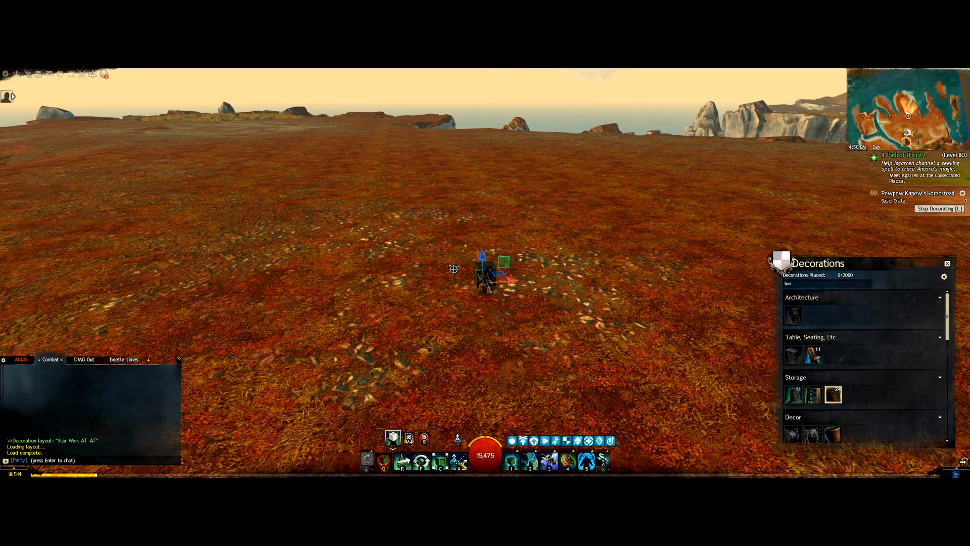
# Step: Confirm the crate's placement and save the layout as ATAT_start
pyautogui.press('q')
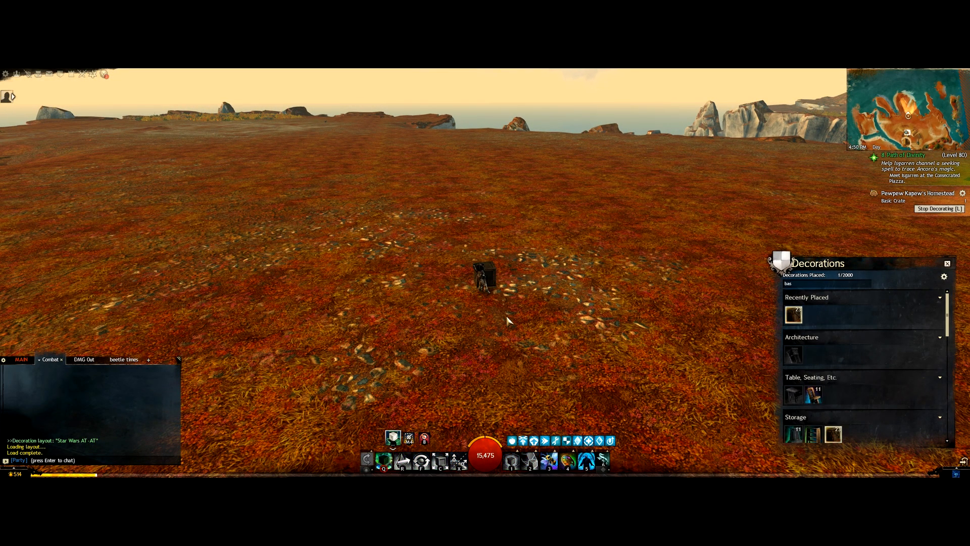
pyautogui.click(963, 193)
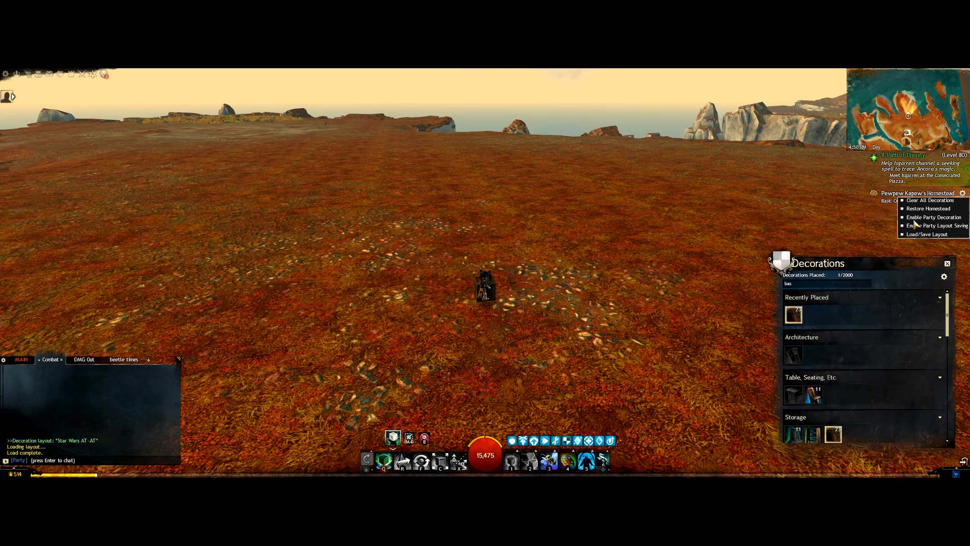
pyautogui.click(927, 234)
pyautogui.click(554, 342)
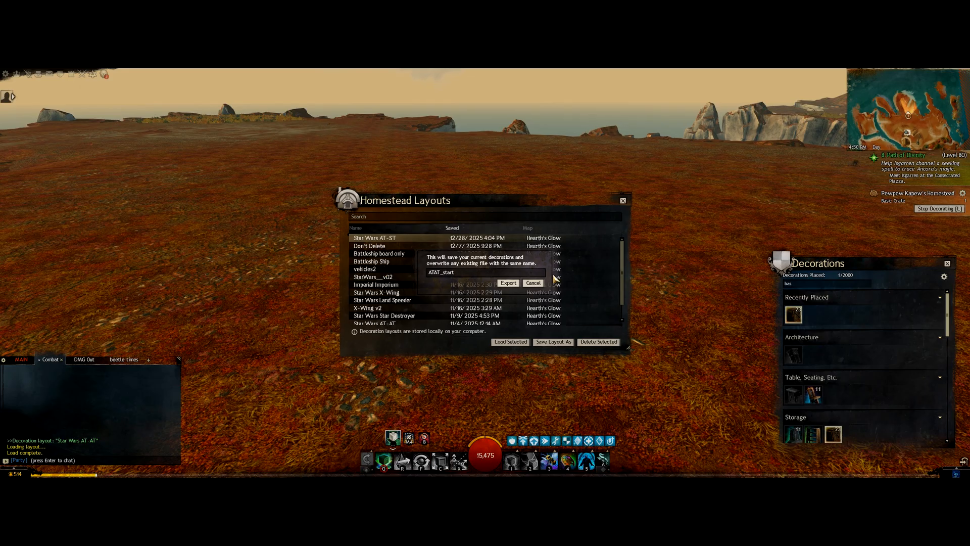
pyautogui.click(515, 282)
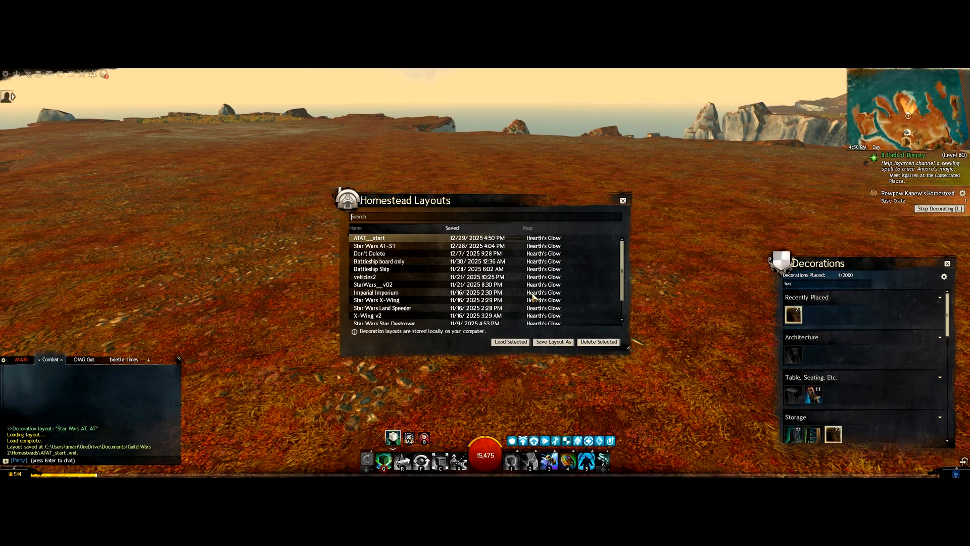
pyautogui.click(624, 202)
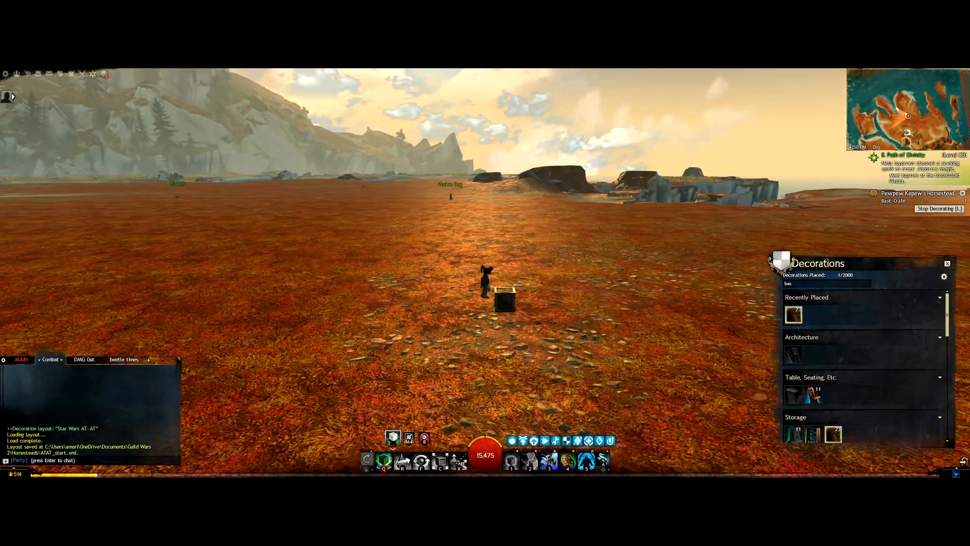
# Step: Erase the crate, then run the character across the field toward a new spot
pyautogui.moveTo(630, 288)
pyautogui.mouseDown()
pyautogui.moveTo(657, 291)
pyautogui.moveTo(698, 318)
pyautogui.mouseUp()
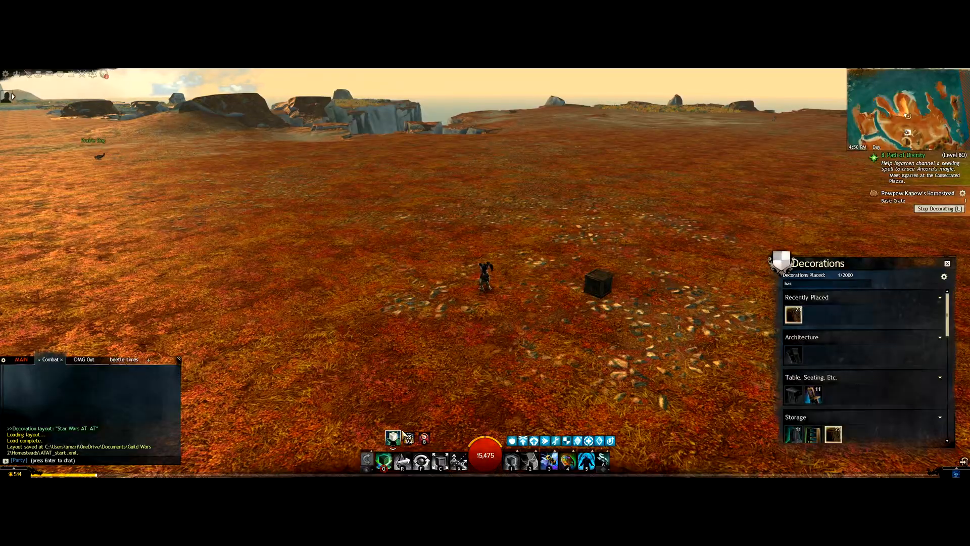
pyautogui.click(427, 440)
pyautogui.press('q')
pyautogui.moveTo(643, 281); pyautogui.dragTo(455, 258)
pyautogui.press('w')
pyautogui.moveTo(607, 268)
pyautogui.mouseDown()
pyautogui.moveTo(542, 269)
pyautogui.moveTo(624, 268)
pyautogui.mouseUp()
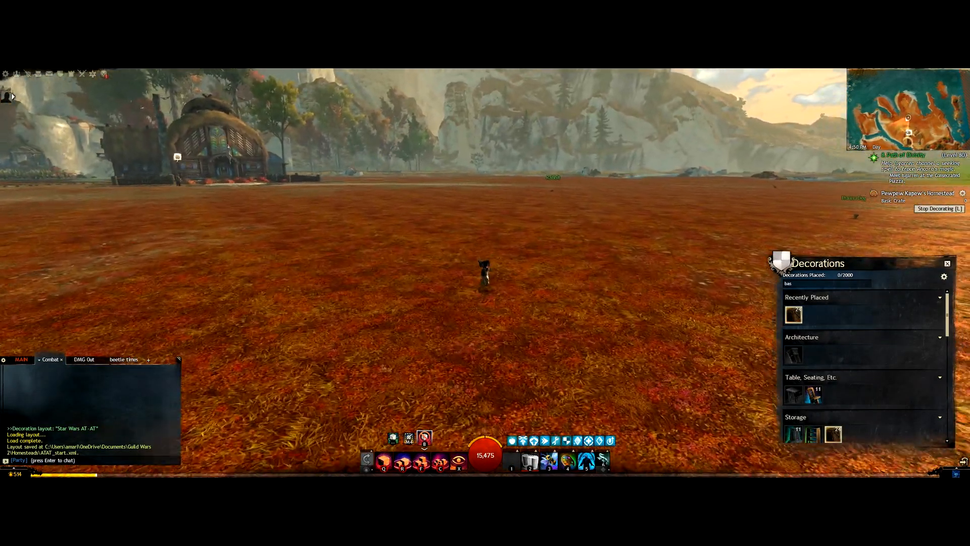
pyautogui.press('x')
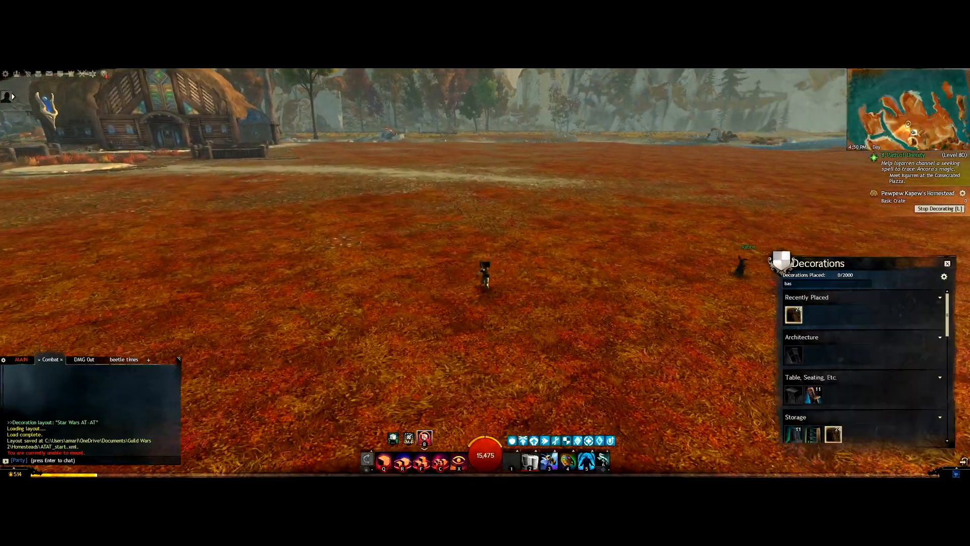
# Step: Run the character onto the dirt path
pyautogui.press('w')
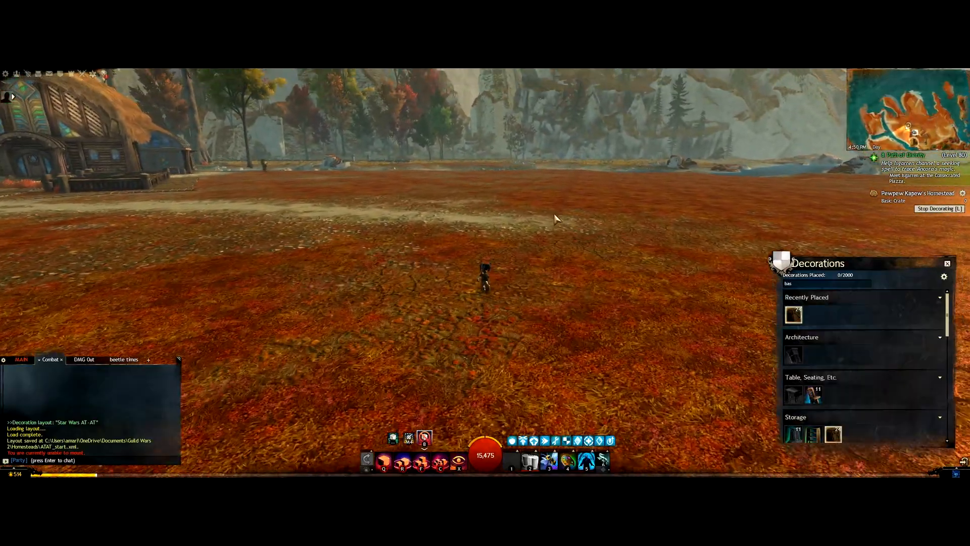
pyautogui.moveTo(575, 219); pyautogui.dragTo(506, 219)
pyautogui.press('w')
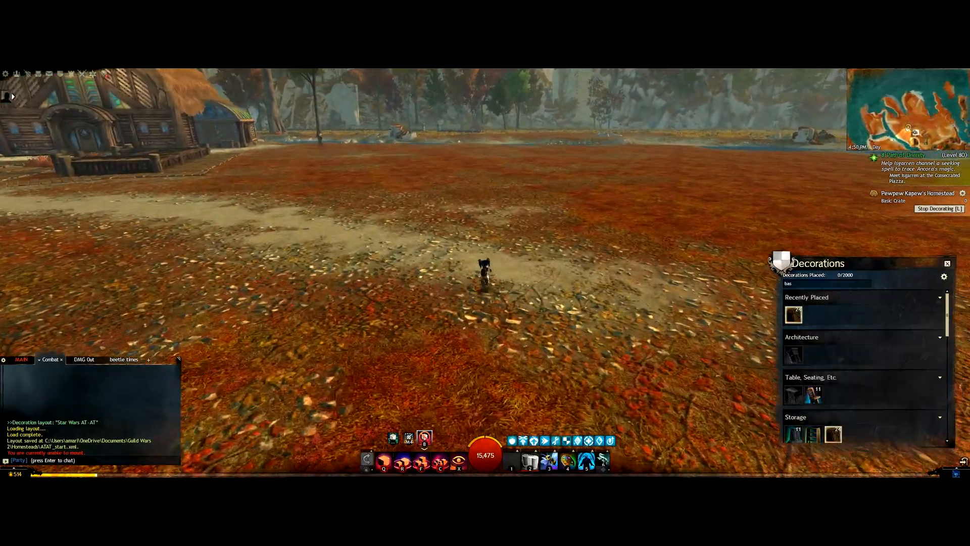
pyautogui.moveTo(573, 249); pyautogui.dragTo(642, 248)
# Step: Place the recently used Basic Crate beside the character at its new position
pyautogui.moveTo(579, 271); pyautogui.dragTo(642, 323)
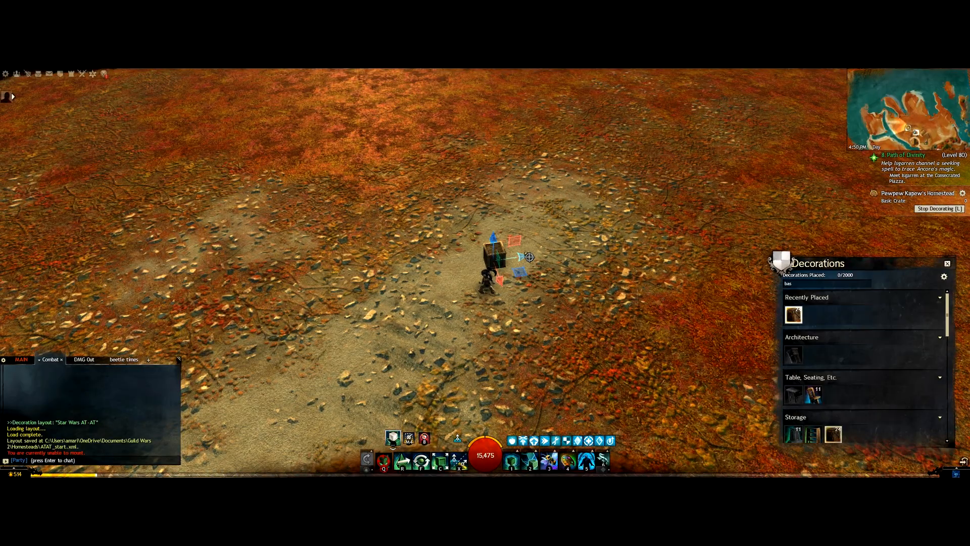
pyautogui.moveTo(526, 259); pyautogui.dragTo(551, 146)
pyautogui.press('a')
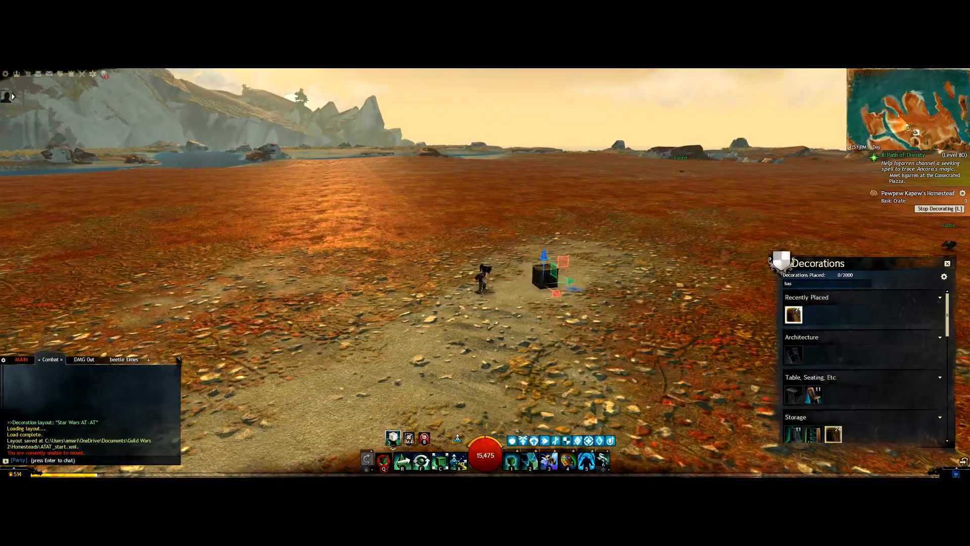
pyautogui.press('1')
pyautogui.moveTo(602, 219); pyautogui.dragTo(722, 213)
# Step: Export the crate's new position as the layout ATAT_end, then switch to GW2 Deco Tools
pyautogui.click(963, 194)
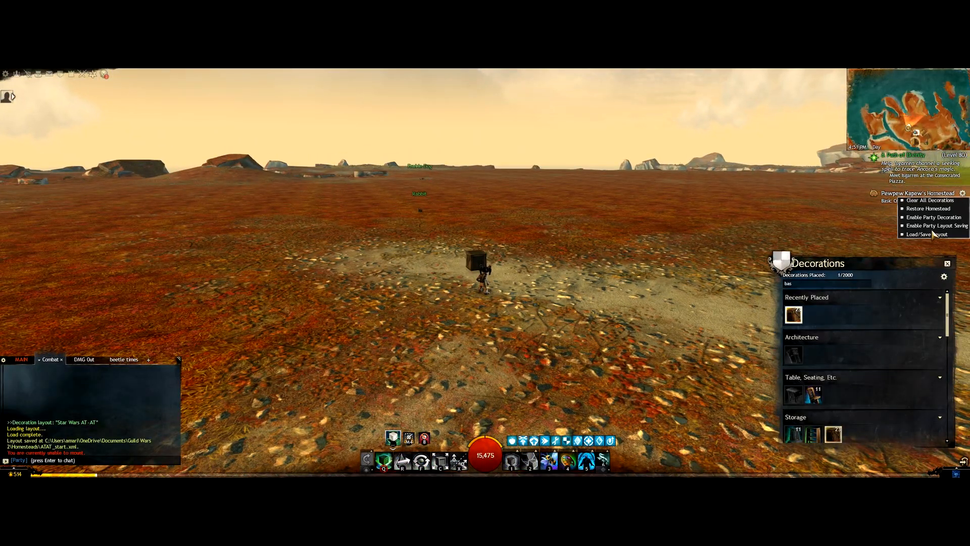
pyautogui.click(920, 237)
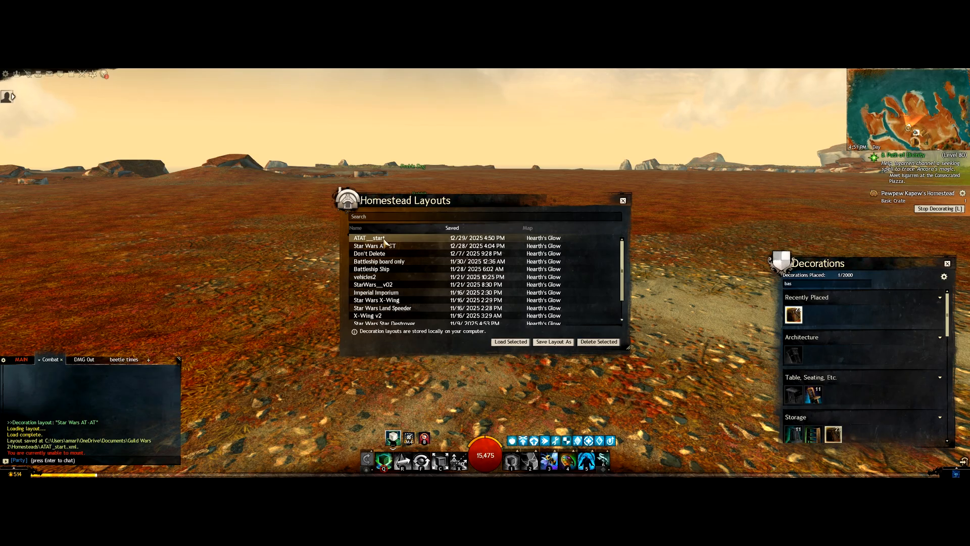
pyautogui.click(552, 342)
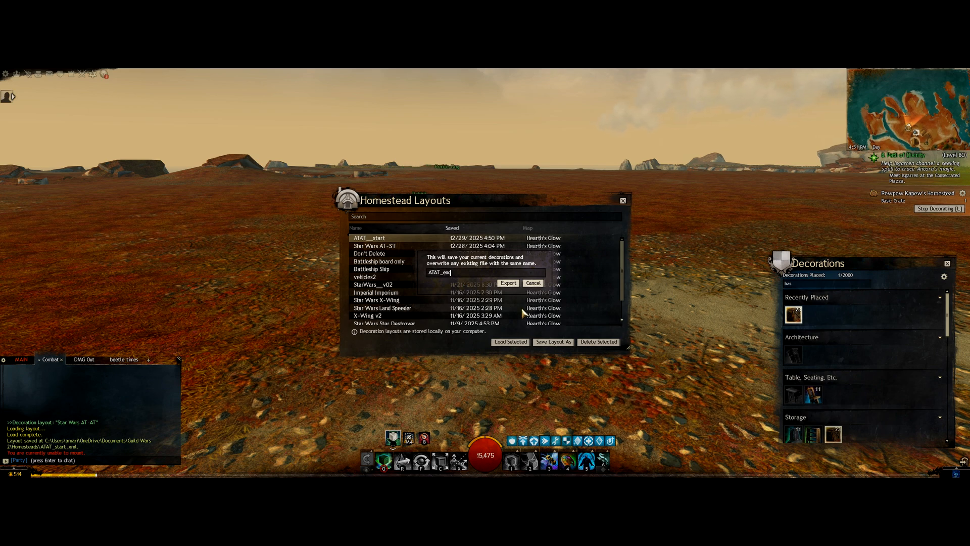
pyautogui.click(510, 286)
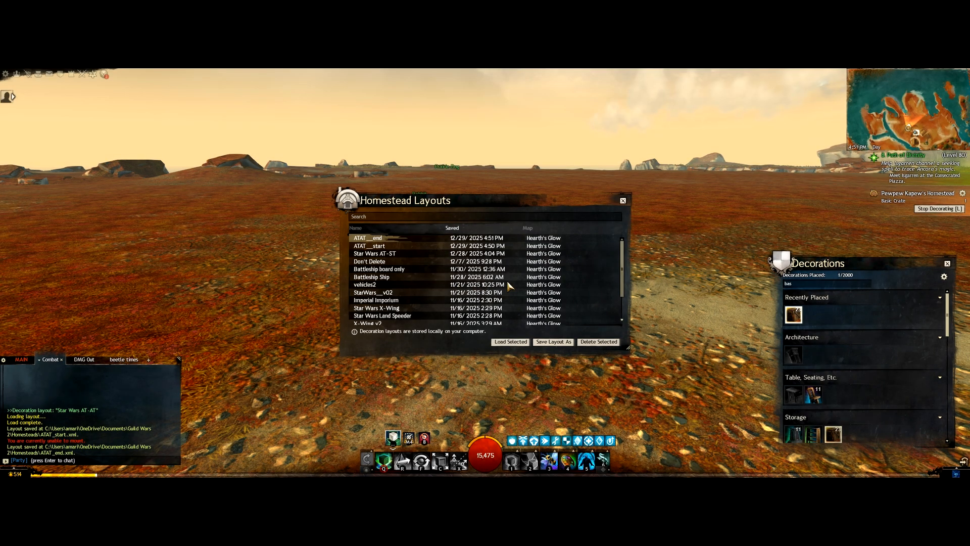
pyautogui.click(623, 200)
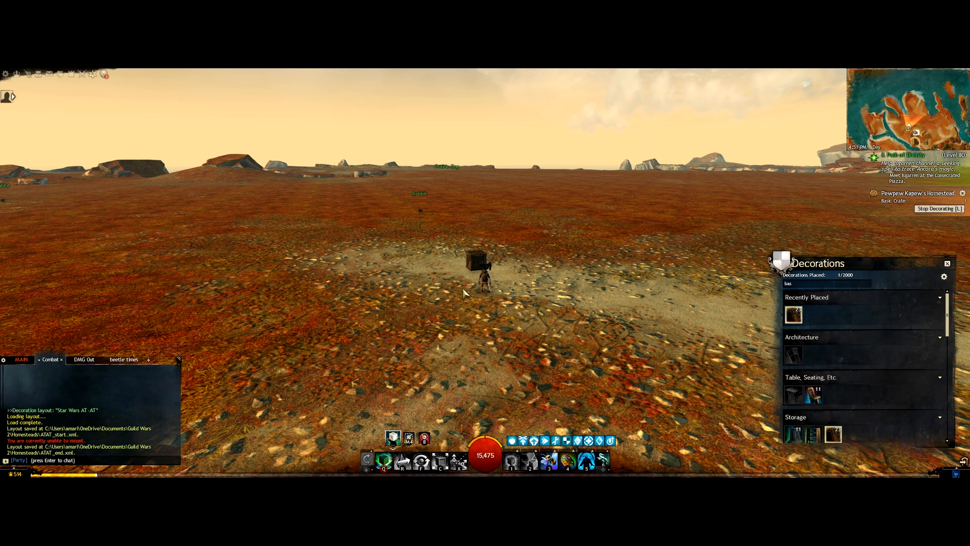
pyautogui.hotkey('alt', 'Tab')
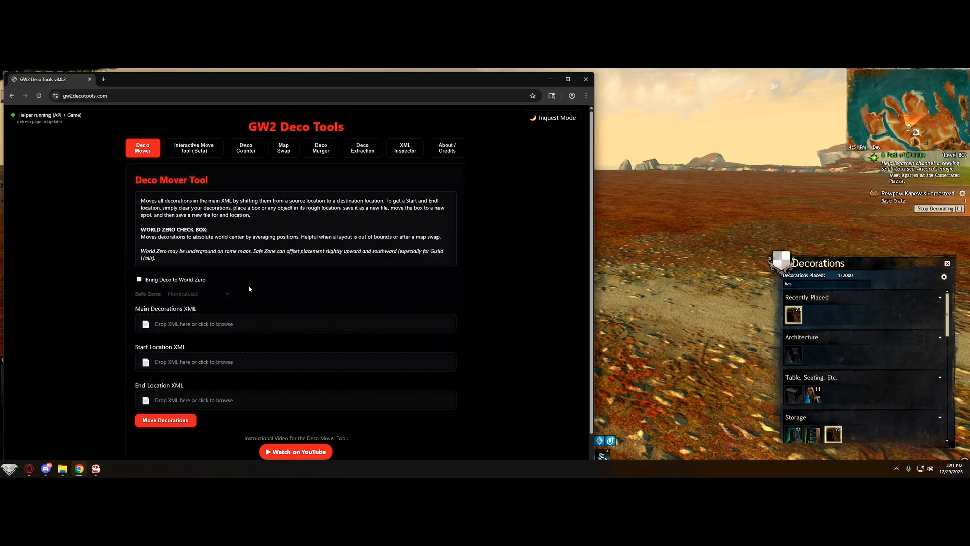
# Step: Feed Star Wars AT-AT.xml, ATAT_start.xml and ATAT_end.xml into Deco Mover and move the decorations
pyautogui.hotkey('alt', 'Tab')
pyautogui.hotkey('alt', 'Tab')
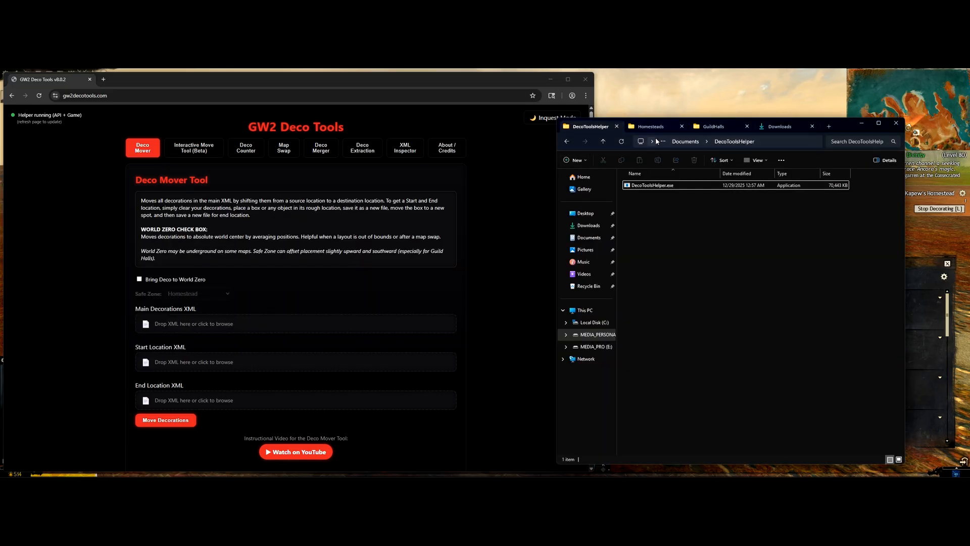
pyautogui.click(616, 126)
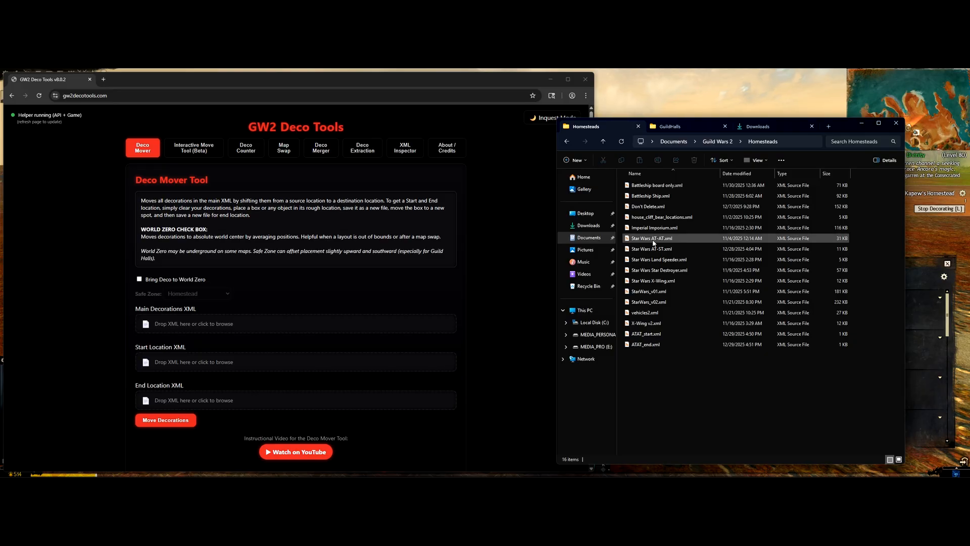
pyautogui.moveTo(653, 241); pyautogui.dragTo(262, 321)
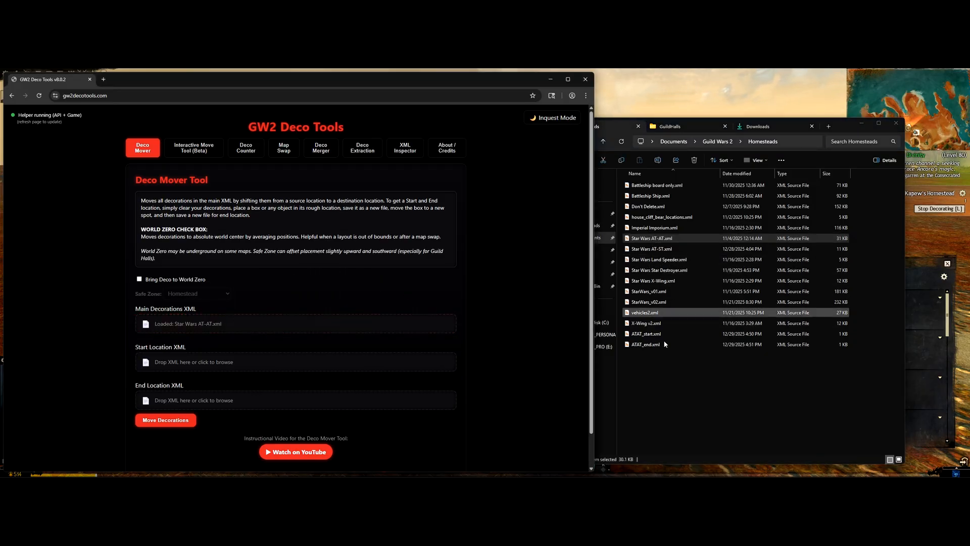
pyautogui.moveTo(675, 334); pyautogui.dragTo(207, 361)
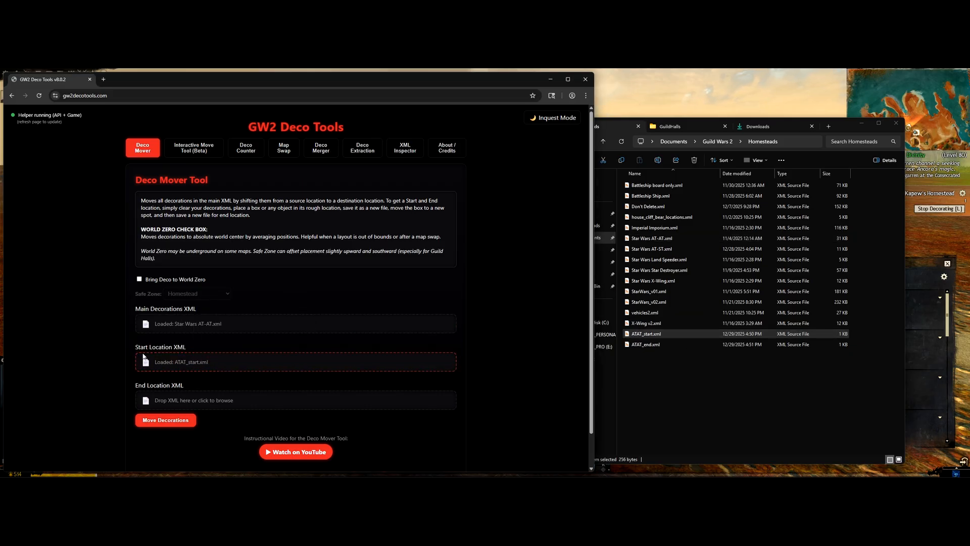
pyautogui.moveTo(645, 348); pyautogui.dragTo(250, 398)
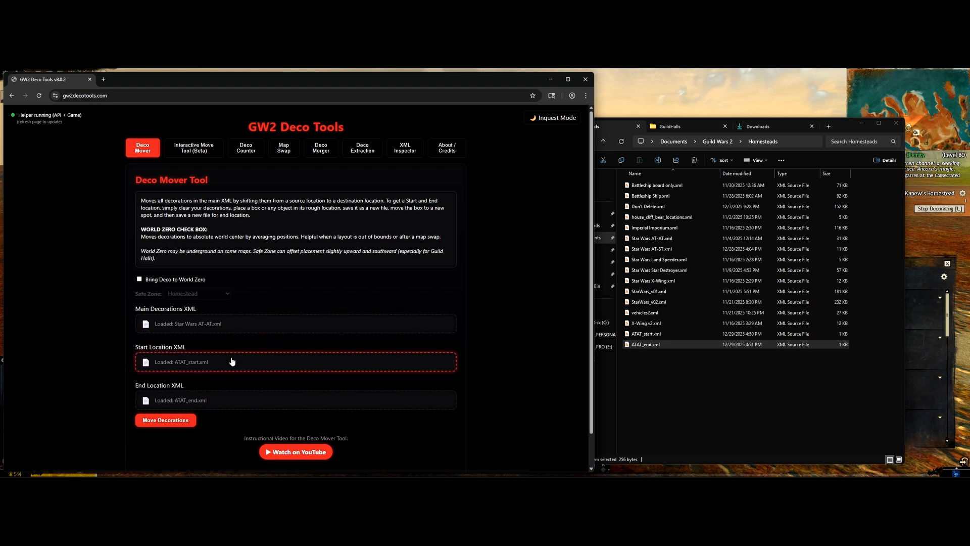
pyautogui.click(165, 420)
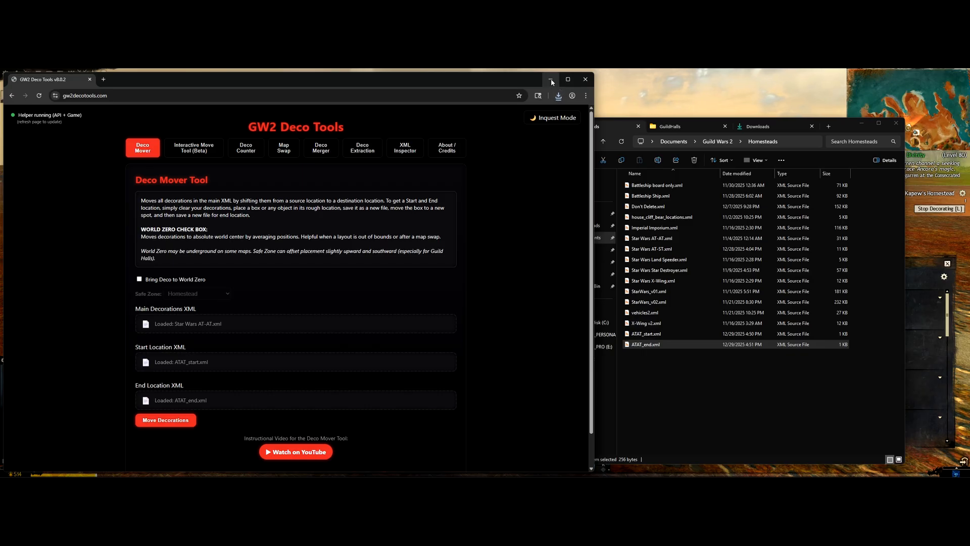
# Step: Put the downloaded Star Wars AT-AT_moved.xml into the Homesteads folder and return to the game
pyautogui.click(758, 126)
pyautogui.moveTo(637, 200); pyautogui.dragTo(670, 369)
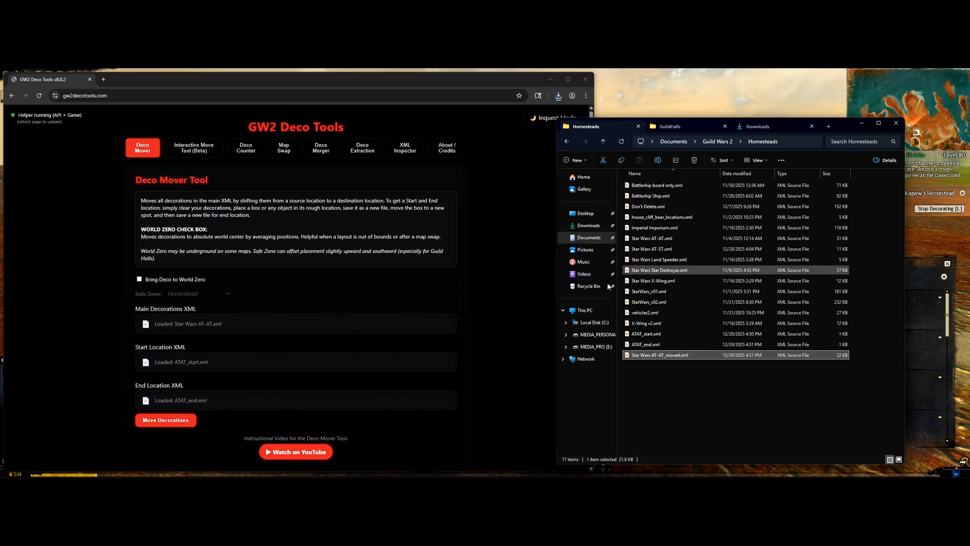
pyautogui.hotkey('alt', 'Tab')
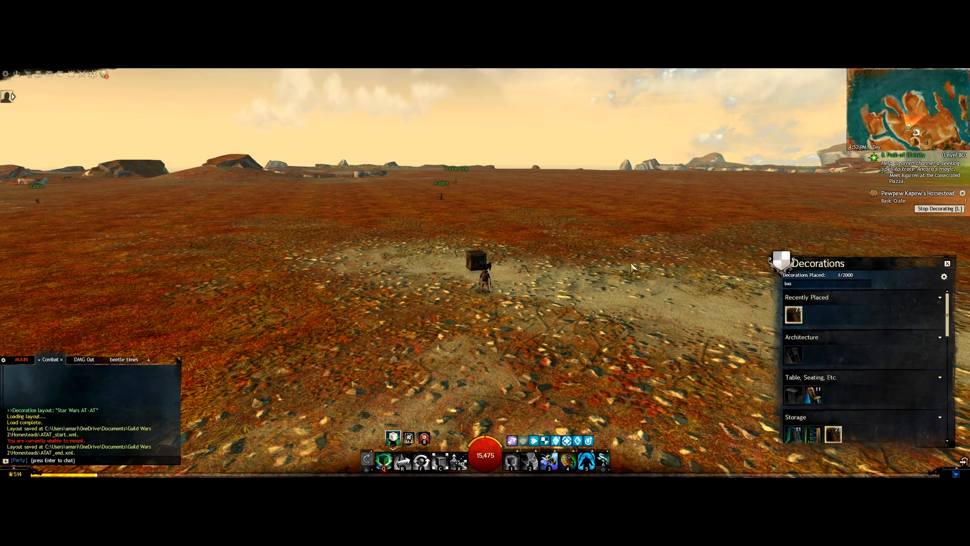
# Step: Load the Star Wars AT-AT_moved layout, replacing the current decorations
pyautogui.click(948, 264)
pyautogui.click(962, 193)
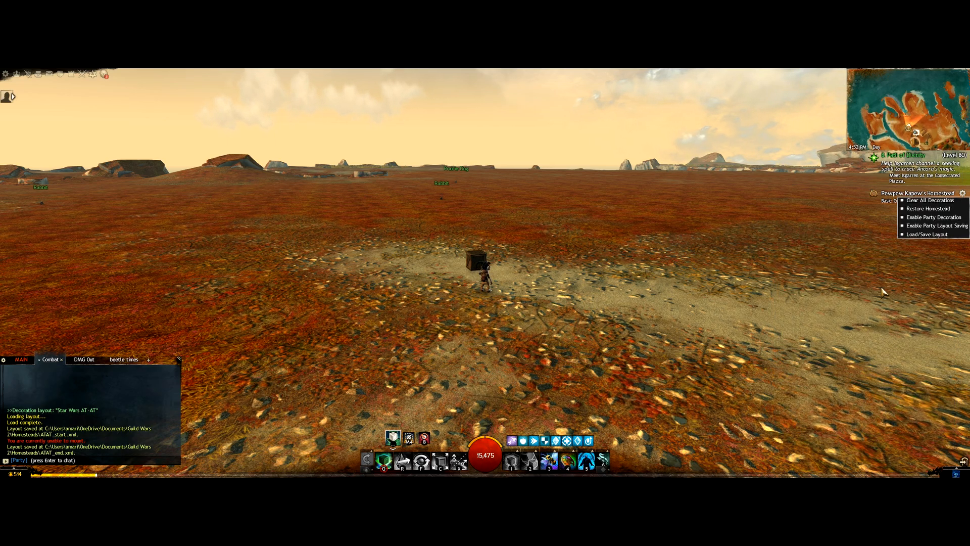
pyautogui.click(932, 234)
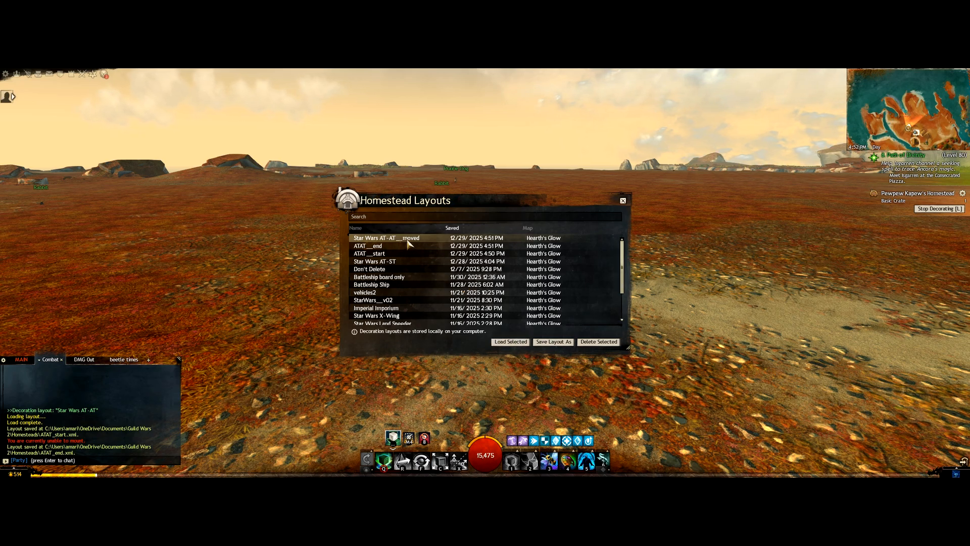
pyautogui.moveTo(700, 297); pyautogui.dragTo(503, 345)
pyautogui.press('w')
pyautogui.click(502, 343)
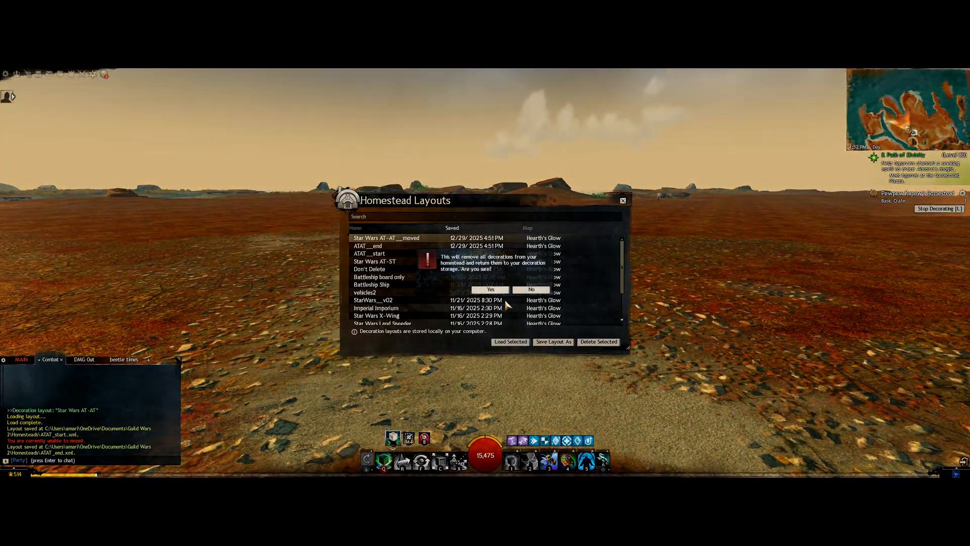
pyautogui.click(497, 288)
pyautogui.click(624, 201)
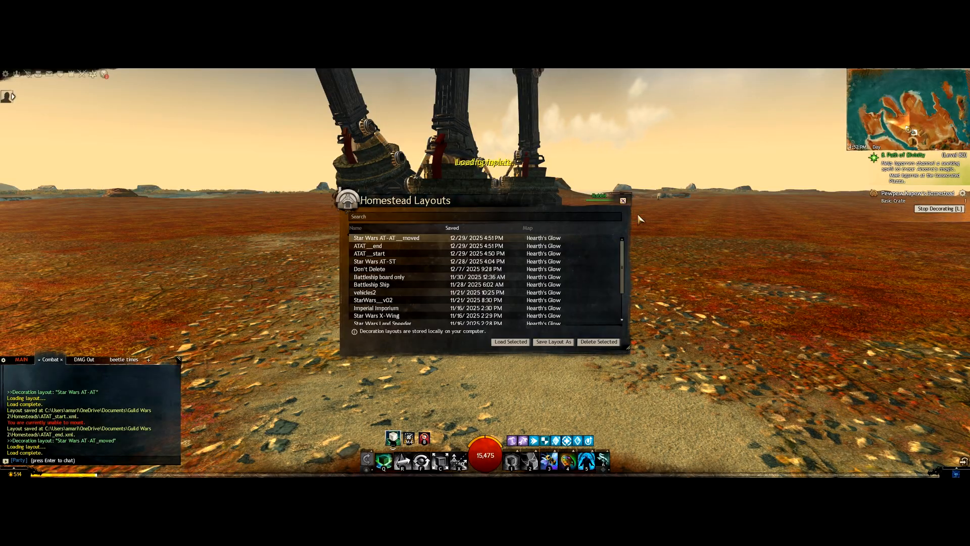
# Step: Turn the camera and run across the field to view the AT-AT legs near the character
pyautogui.moveTo(640, 216); pyautogui.dragTo(548, 329)
pyautogui.press('a')
pyautogui.press('w')
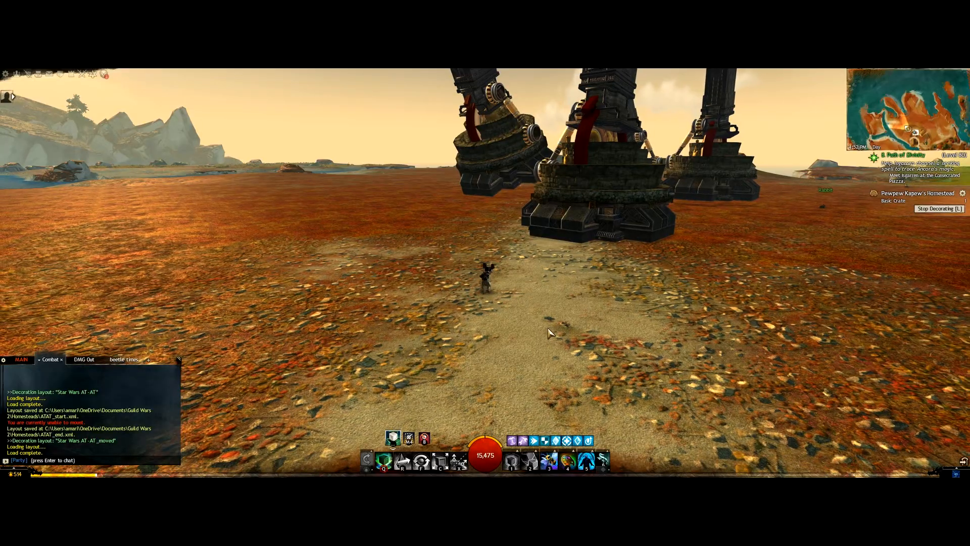
# Step: Delete Star Wars AT-AT_moved.xml, ATAT_start.xml and ATAT_end.xml from the Homesteads folder
pyautogui.hotkey('alt', 'Tab')
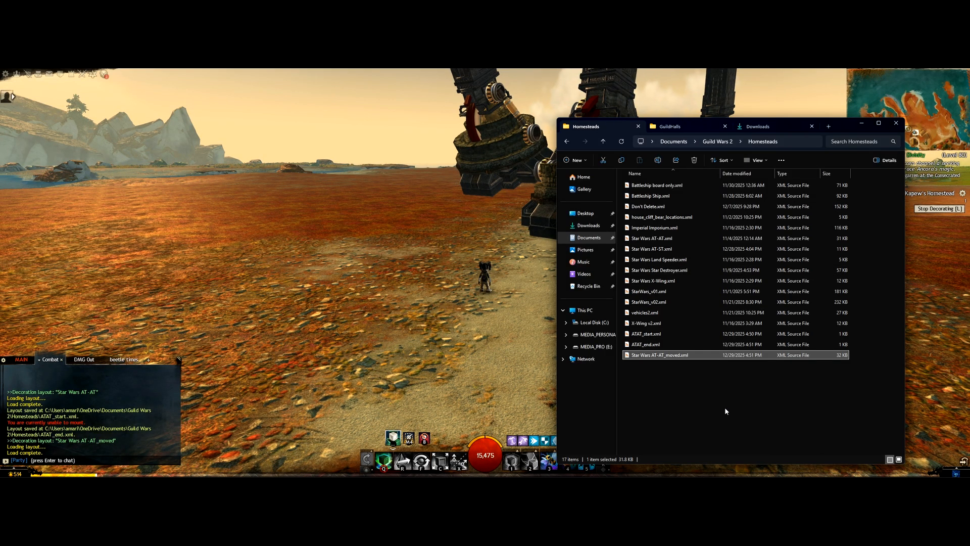
pyautogui.press('Delete')
pyautogui.moveTo(664, 377); pyautogui.dragTo(636, 336)
pyautogui.press('Delete')
pyautogui.click(408, 345)
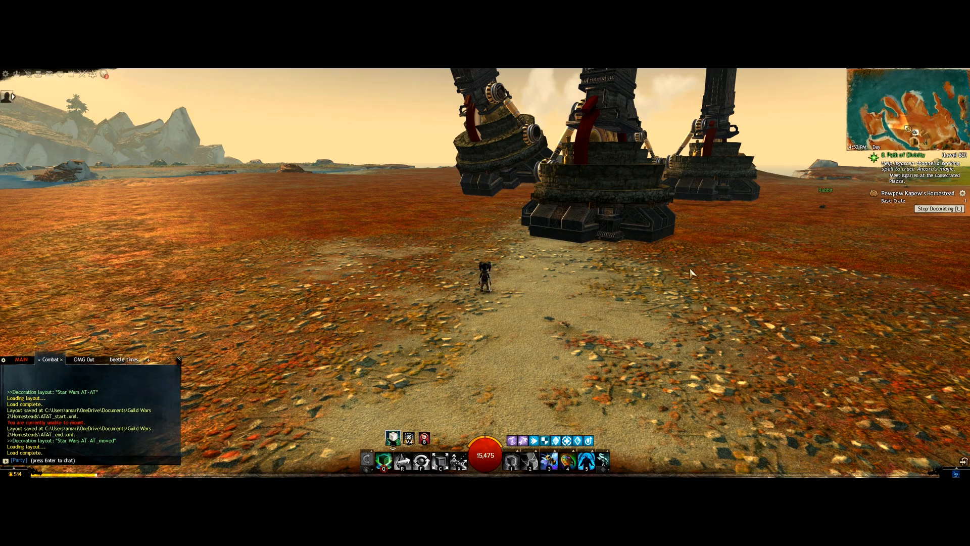
# Step: Generate a world-zero version of the AT-AT layout with Bring Deco to World Zero enabled
pyautogui.hotkey('alt', 'Tab')
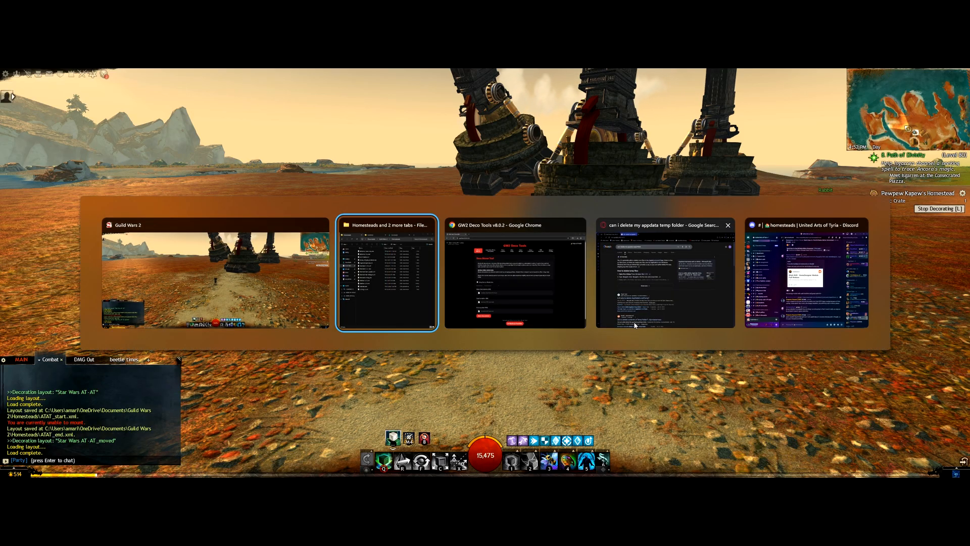
pyautogui.click(515, 276)
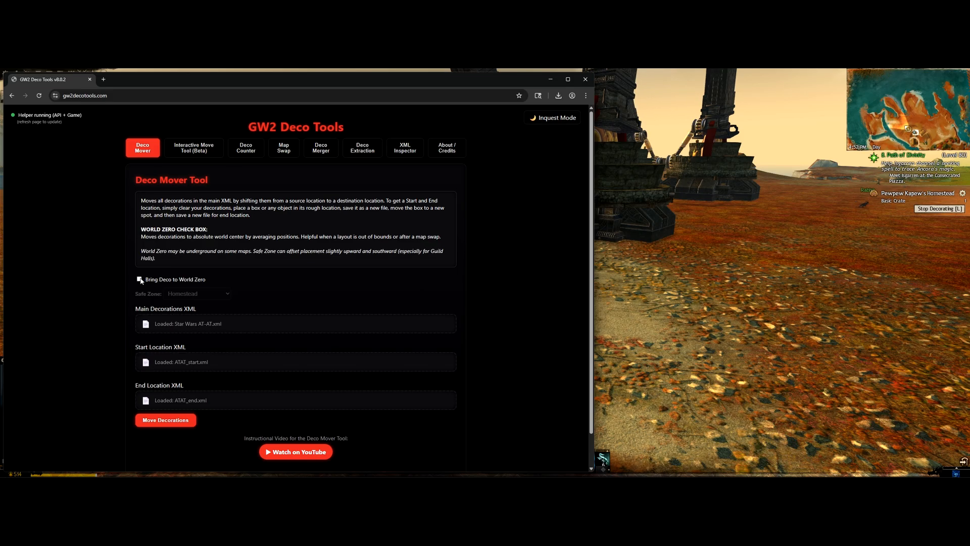
pyautogui.click(167, 284)
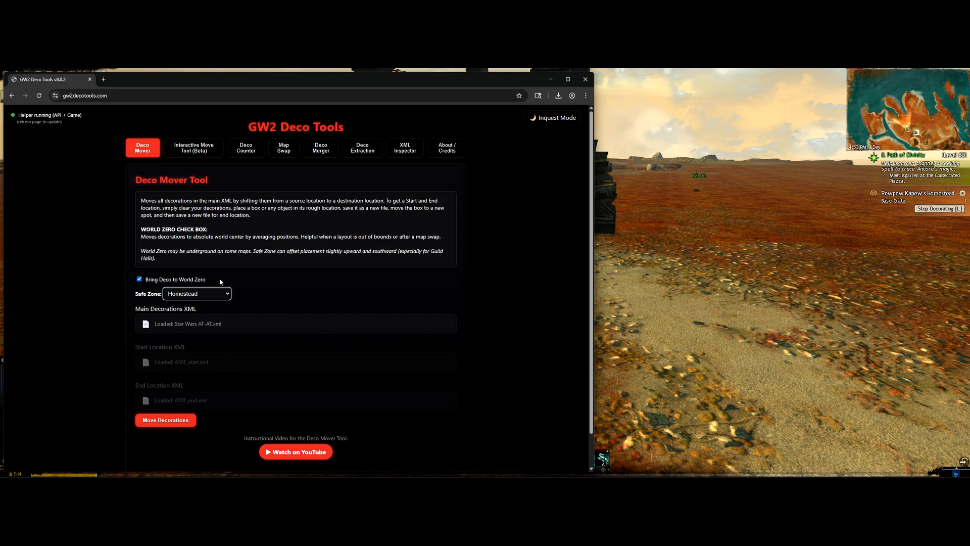
pyautogui.click(172, 420)
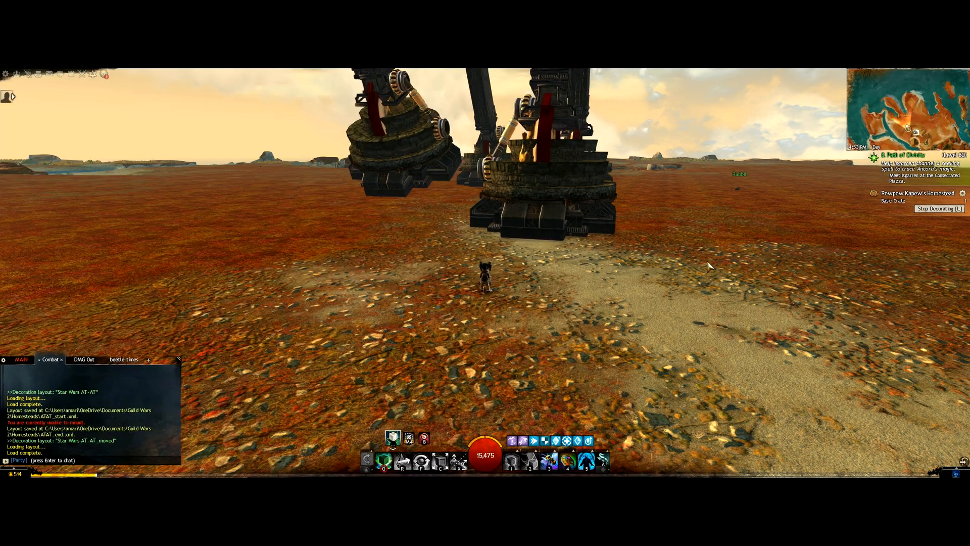
# Step: Move the downloaded Star Wars AT-AT_ZEROED.xml from Downloads into the Homesteads folder
pyautogui.hotkey('alt', 'Tab')
pyautogui.press('Tab')
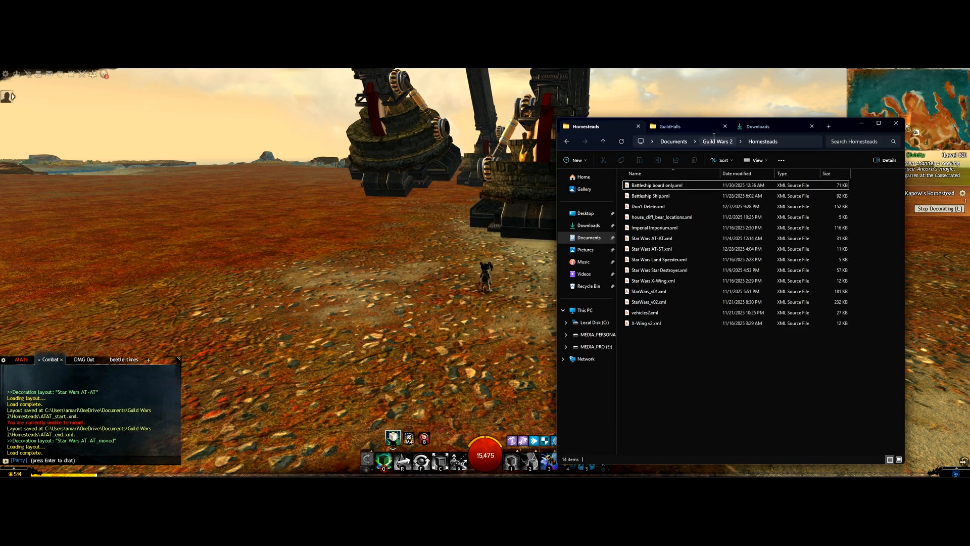
pyautogui.click(758, 126)
pyautogui.moveTo(636, 194); pyautogui.dragTo(736, 420)
pyautogui.click(357, 304)
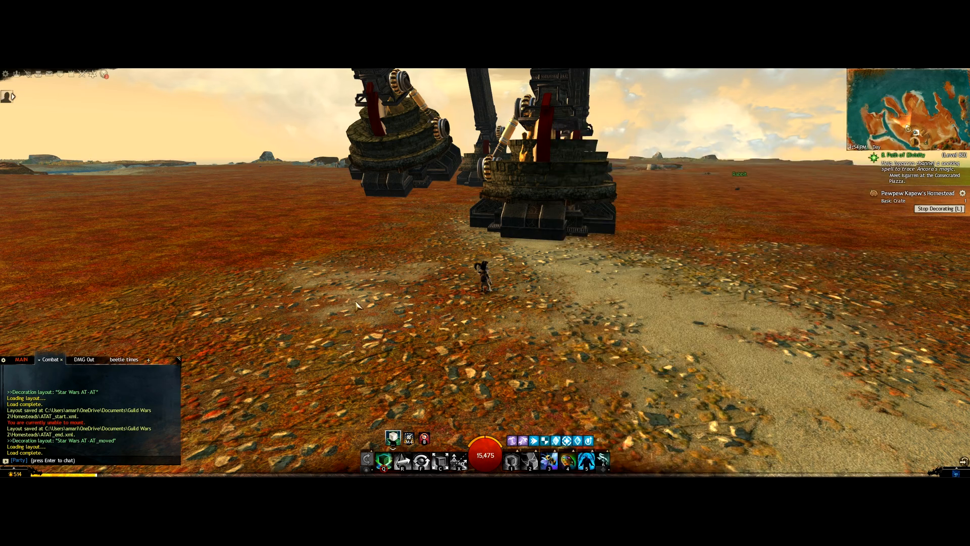
# Step: Load the Star Wars AT-AT_ZEROED homestead layout in-game, replacing the current decorations
pyautogui.click(962, 193)
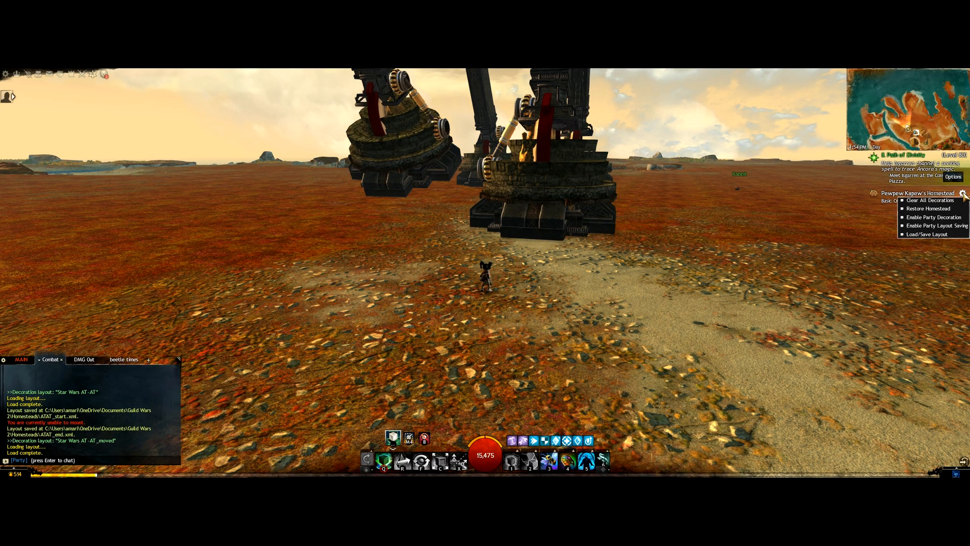
pyautogui.click(943, 236)
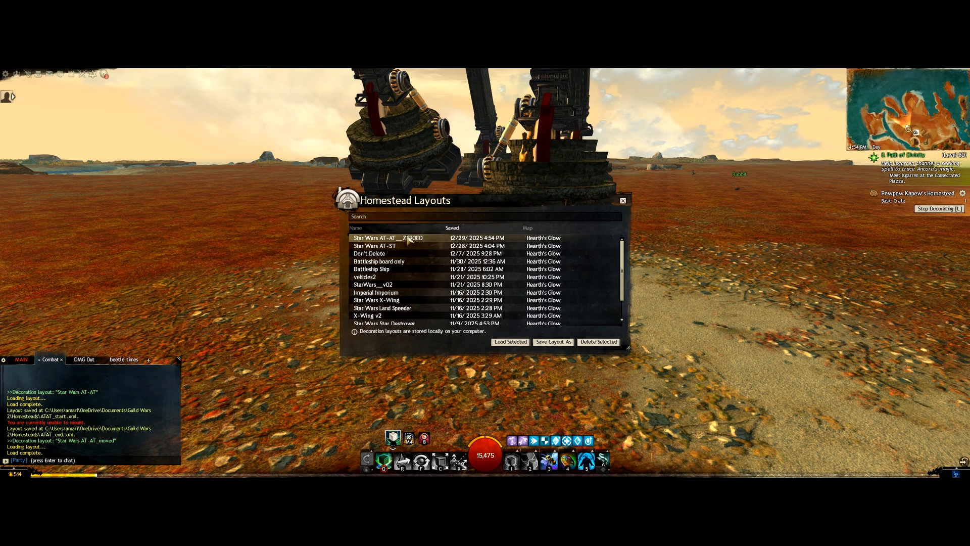
pyautogui.click(523, 342)
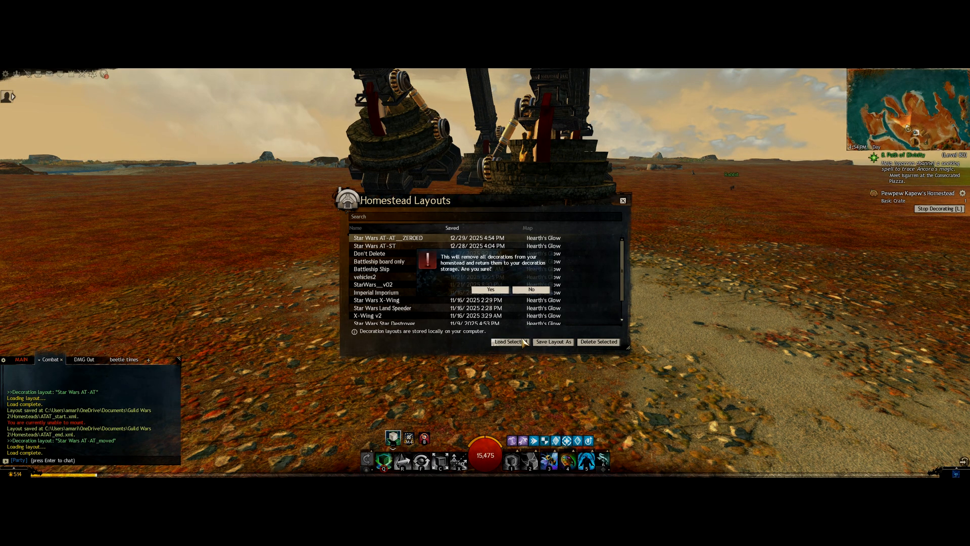
pyautogui.click(491, 290)
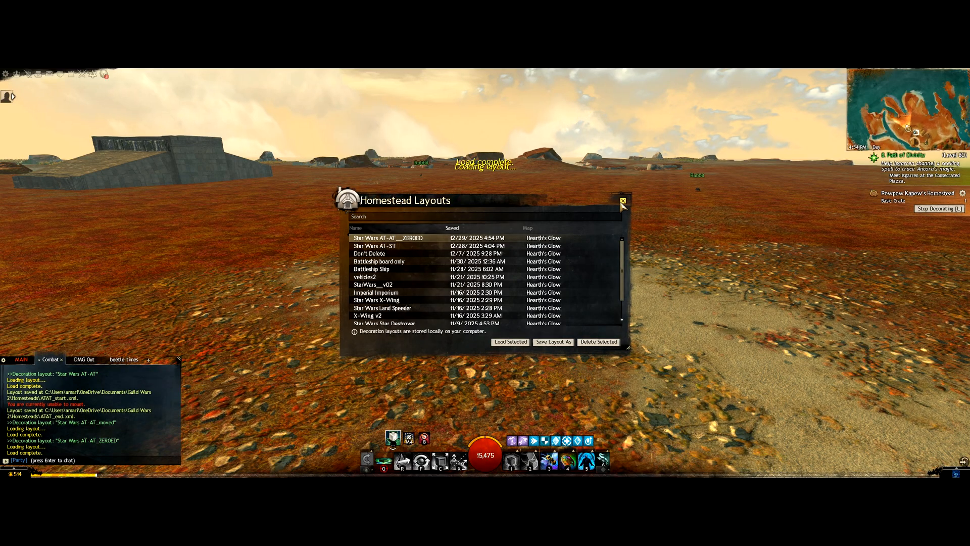
pyautogui.click(623, 201)
# Step: Run across the field and look around for the AT-AT
pyautogui.press('w')
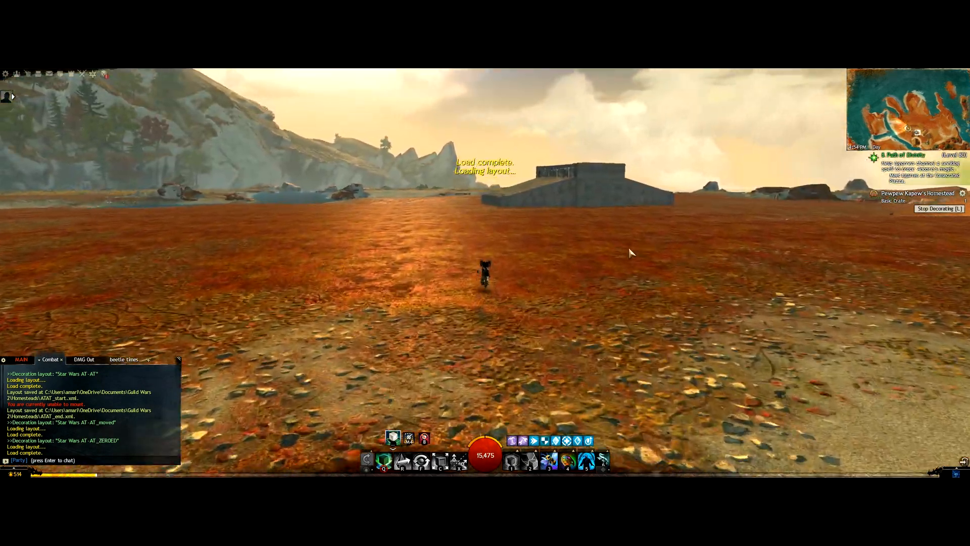
pyautogui.moveTo(631, 253); pyautogui.dragTo(547, 264)
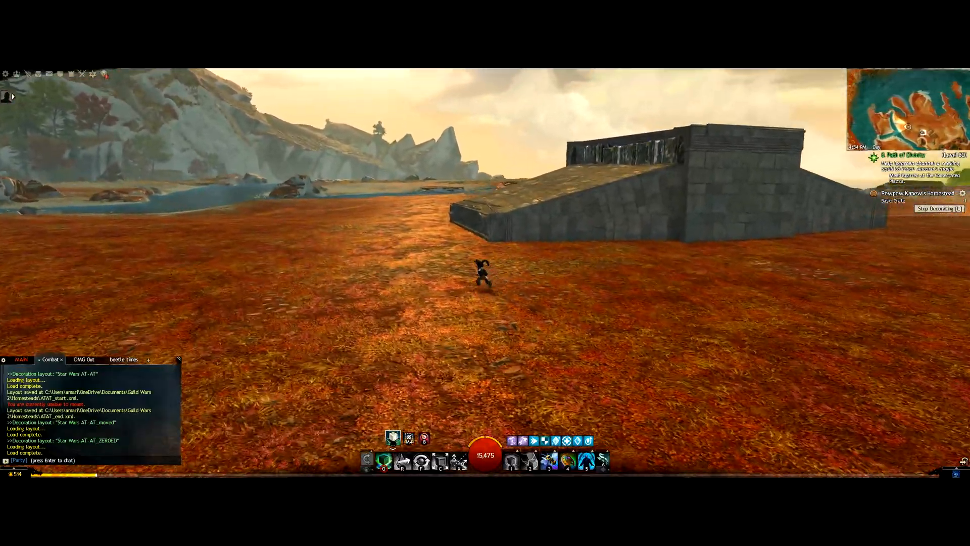
pyautogui.moveTo(775, 203); pyautogui.dragTo(859, 235)
pyautogui.press('w')
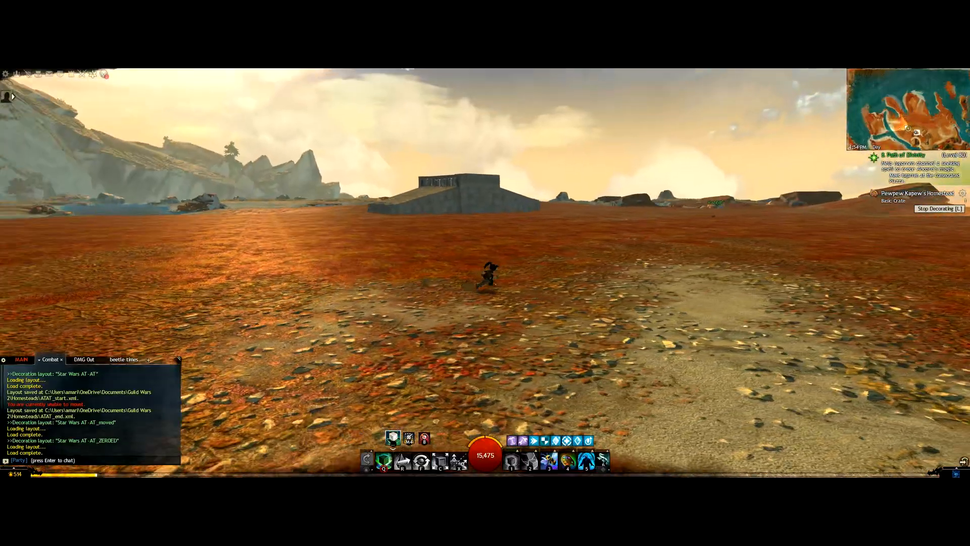
pyautogui.hotkey('alt', 'Tab')
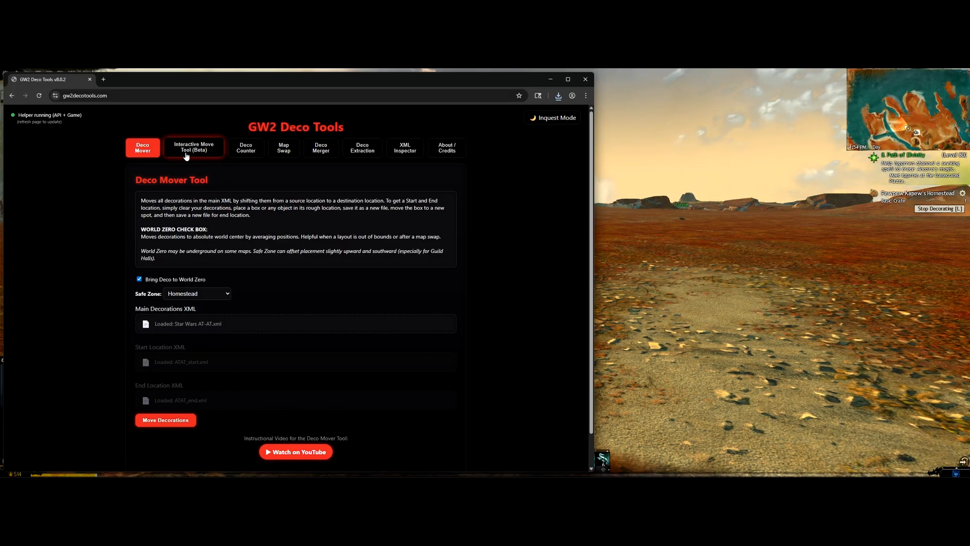
# Step: Switch to the Interactive Move Tool (Beta) page
pyautogui.click(184, 149)
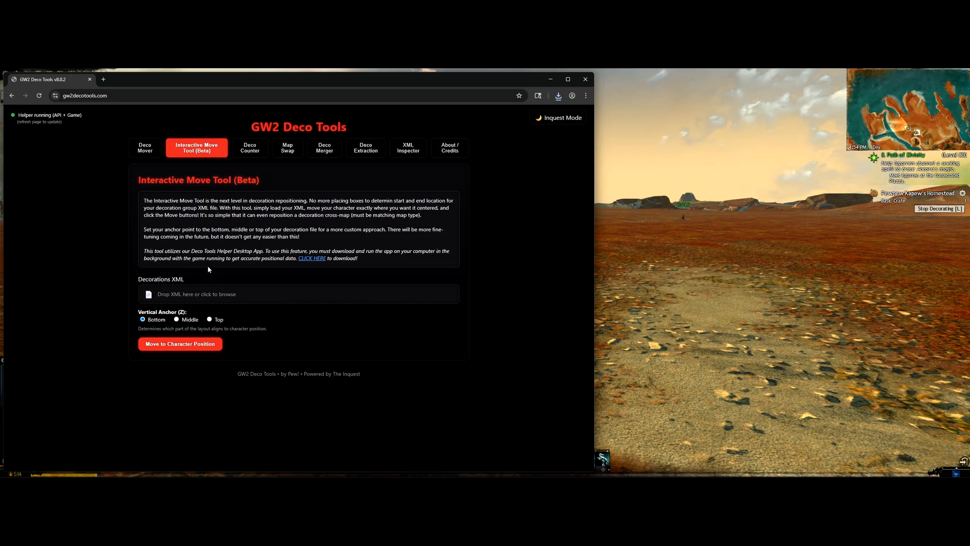
pyautogui.click(302, 296)
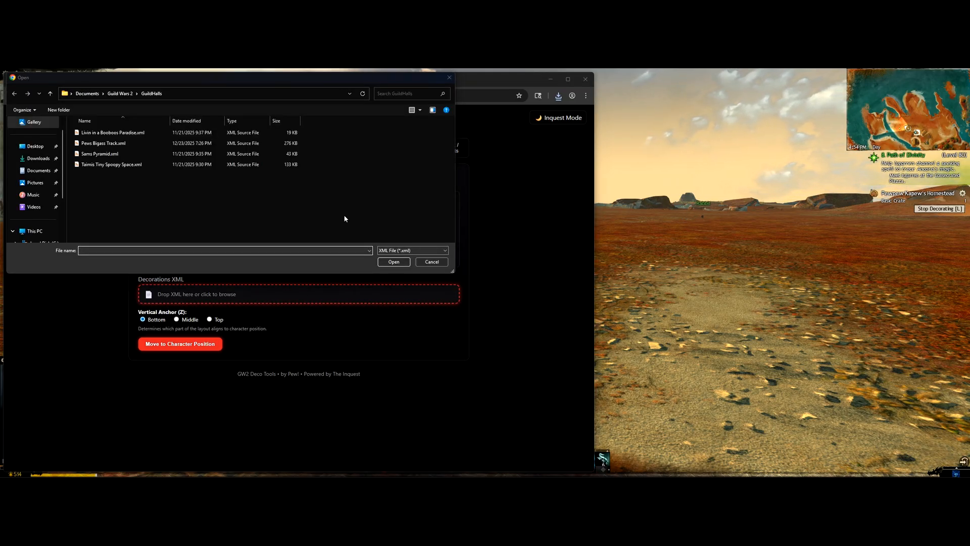
pyautogui.press('Escape')
# Step: Delete Star Wars AT-AT_ZEROED.xml and load Star Wars AT-AT.xml into the move tool
pyautogui.hotkey('alt', 'Tab')
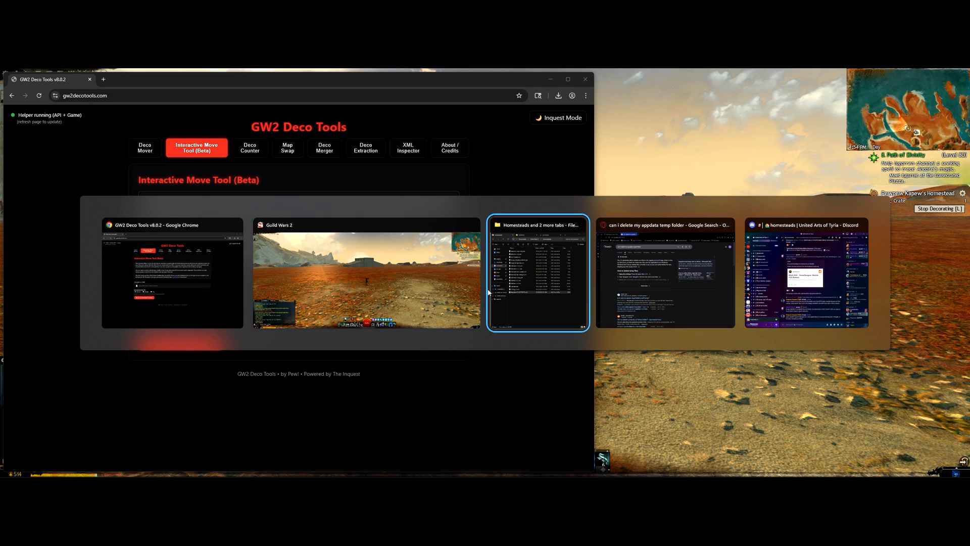
pyautogui.click(493, 290)
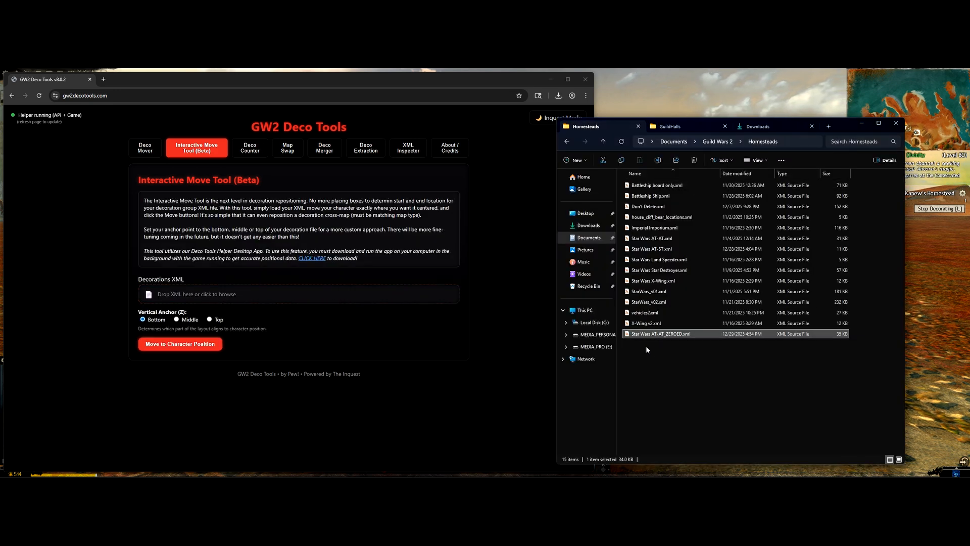
pyautogui.press('Delete')
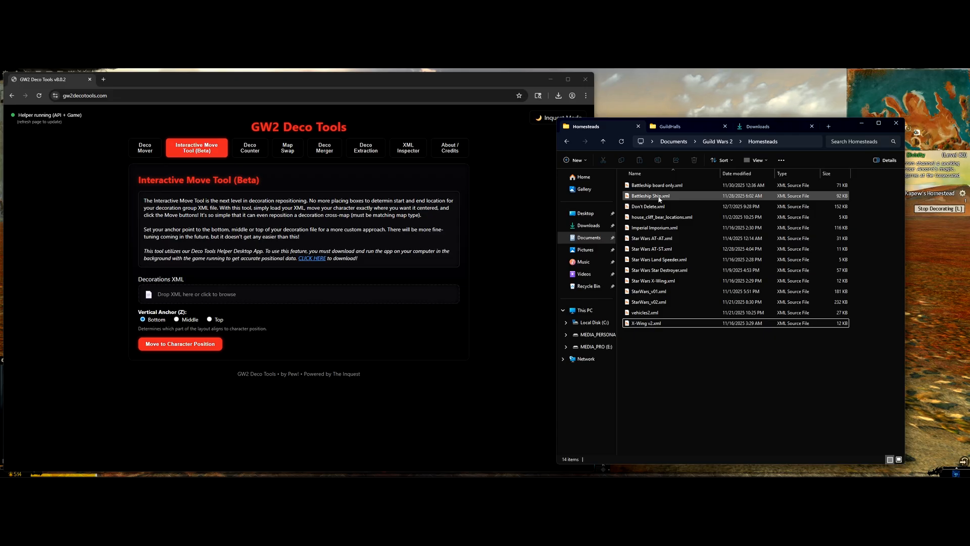
pyautogui.moveTo(652, 238); pyautogui.dragTo(283, 296)
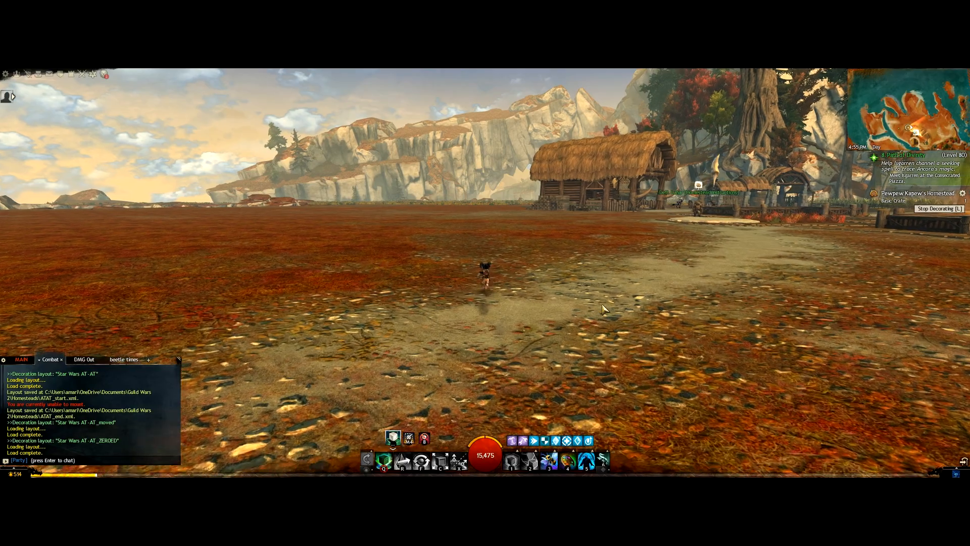
pyautogui.press('w')
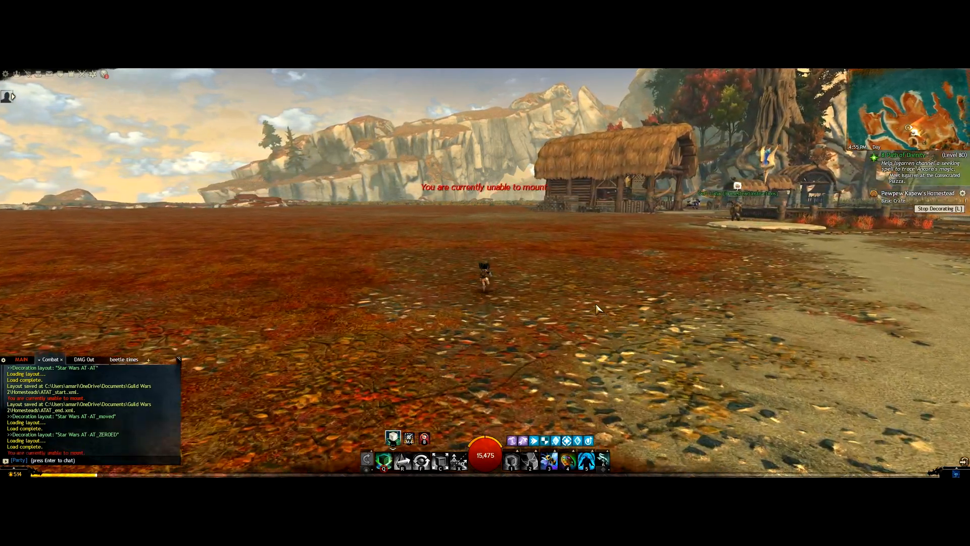
# Step: Exit decoration mode, ride and run the character to a new spot, then switch to Deco Tools
pyautogui.click(586, 460)
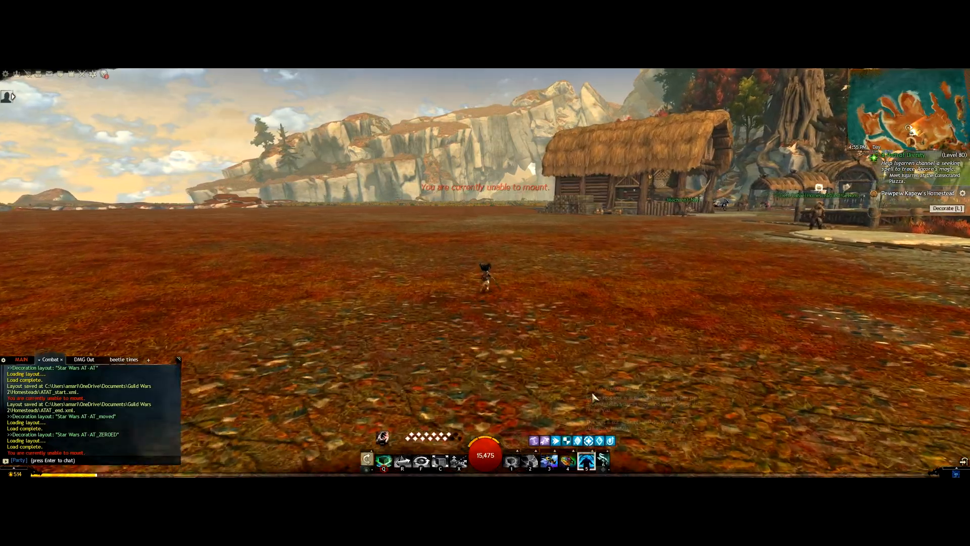
pyautogui.press('x')
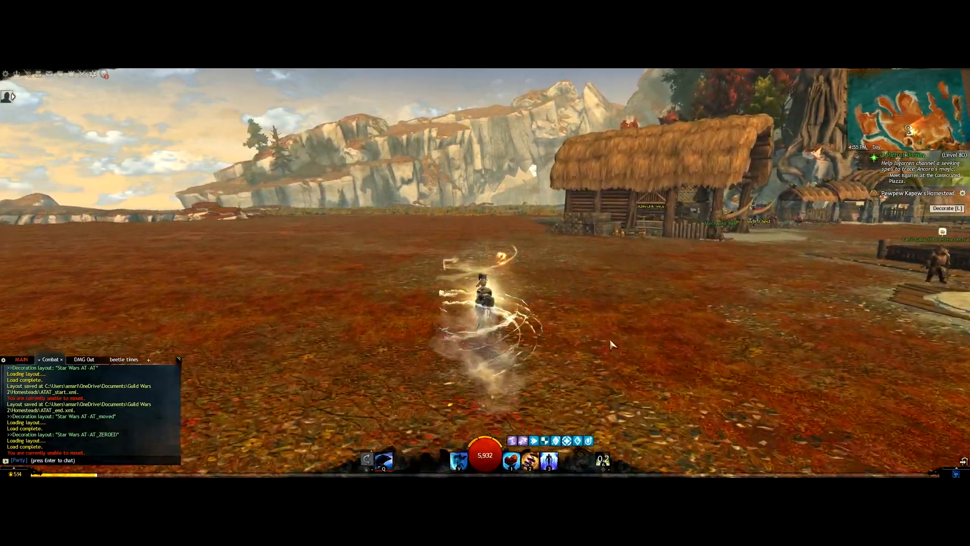
pyautogui.press('w')
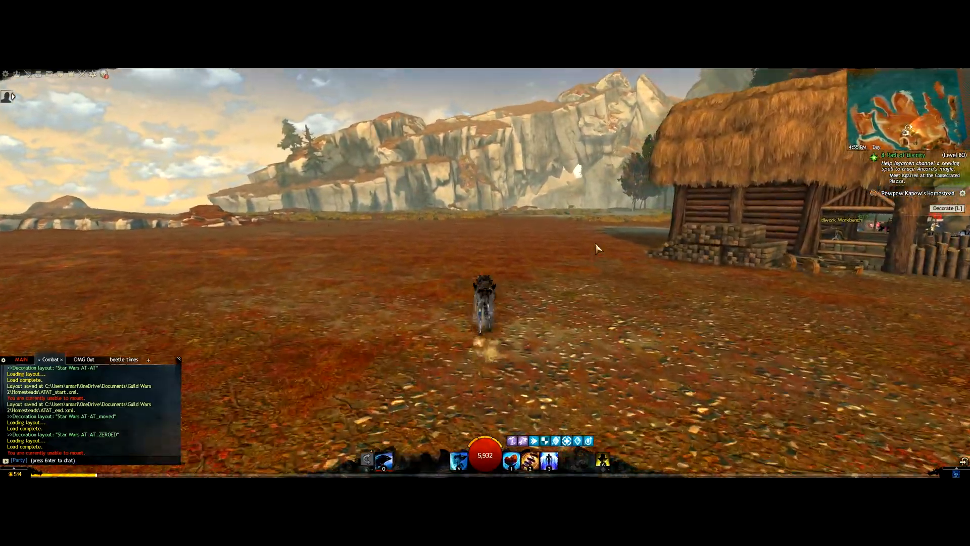
pyautogui.press('q')
pyautogui.press('w')
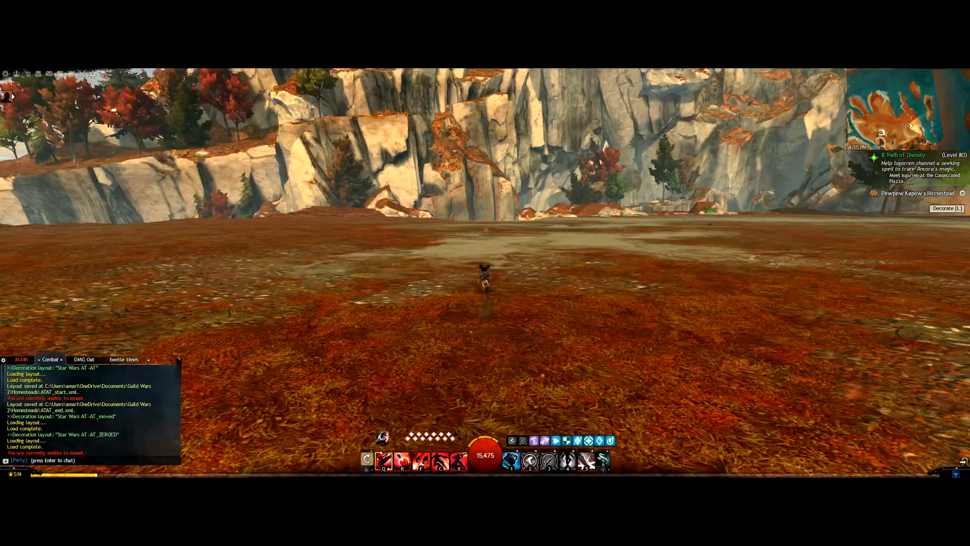
pyautogui.press('w')
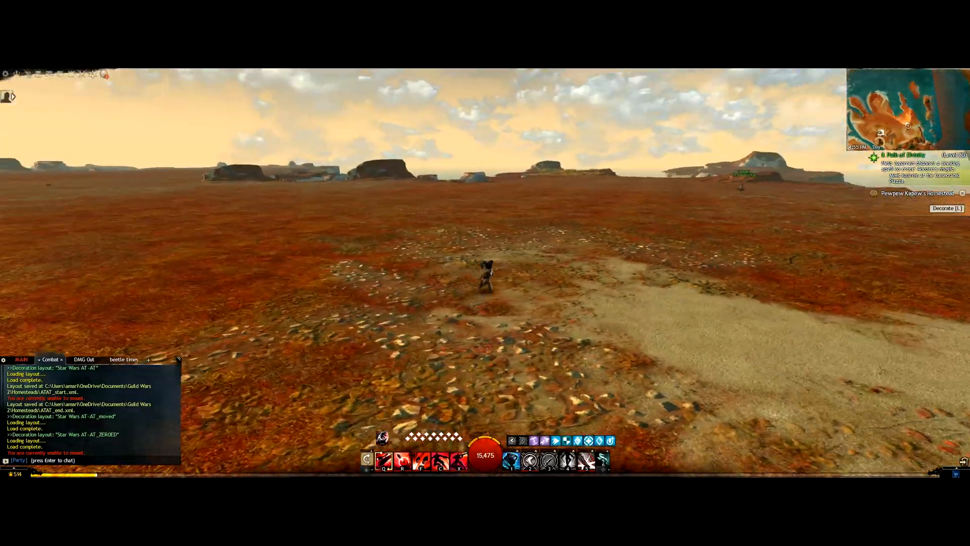
pyautogui.press('w')
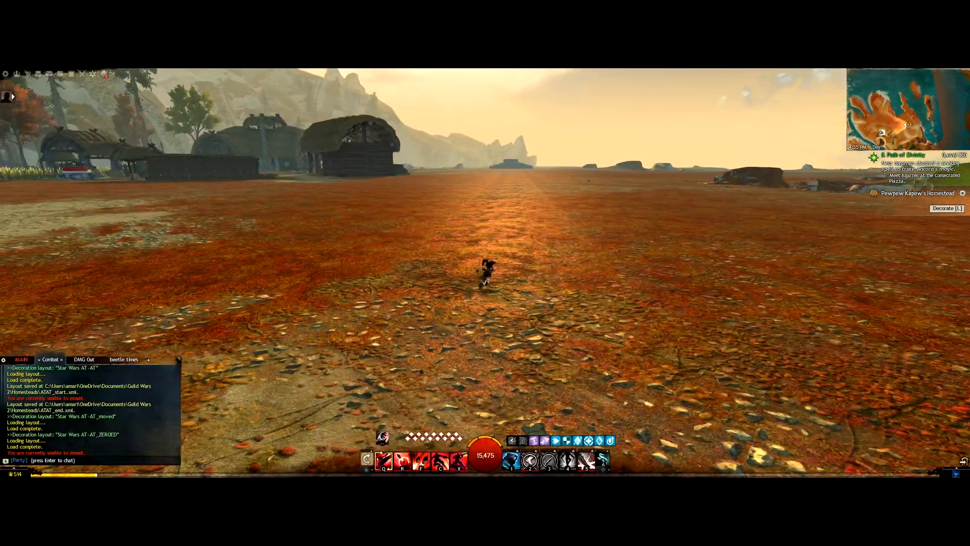
pyautogui.moveTo(501, 170); pyautogui.dragTo(555, 267)
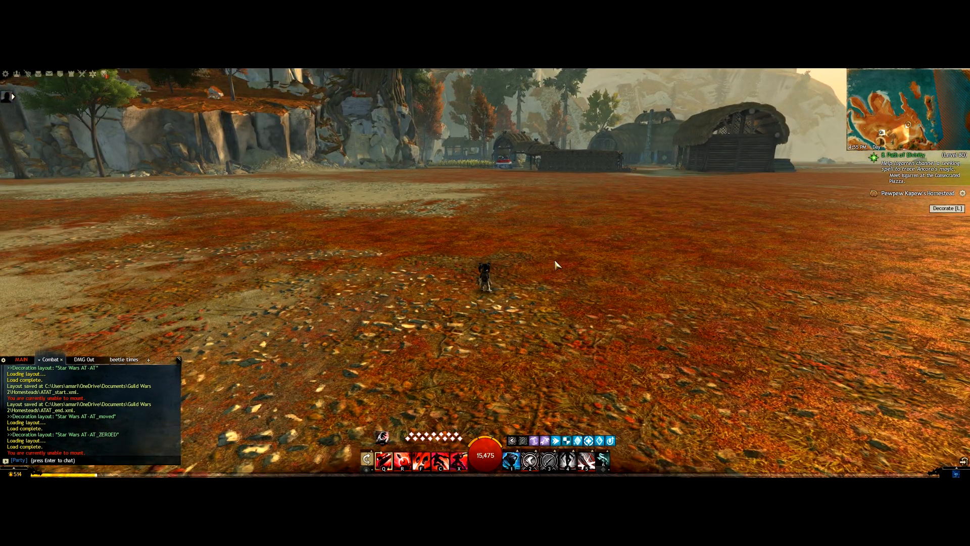
pyautogui.hotkey('alt', 'Tab')
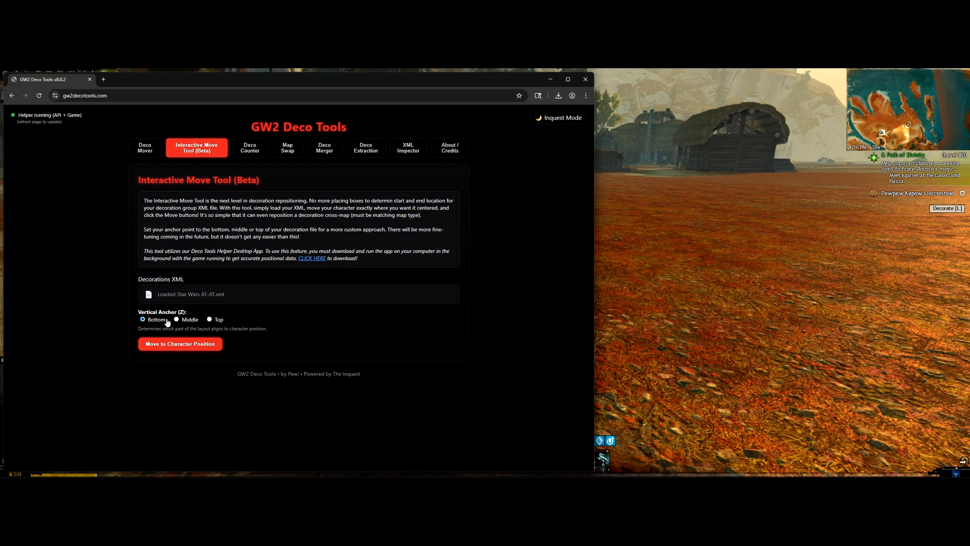
# Step: Move the AT-AT layout to the character's current position
pyautogui.click(817, 334)
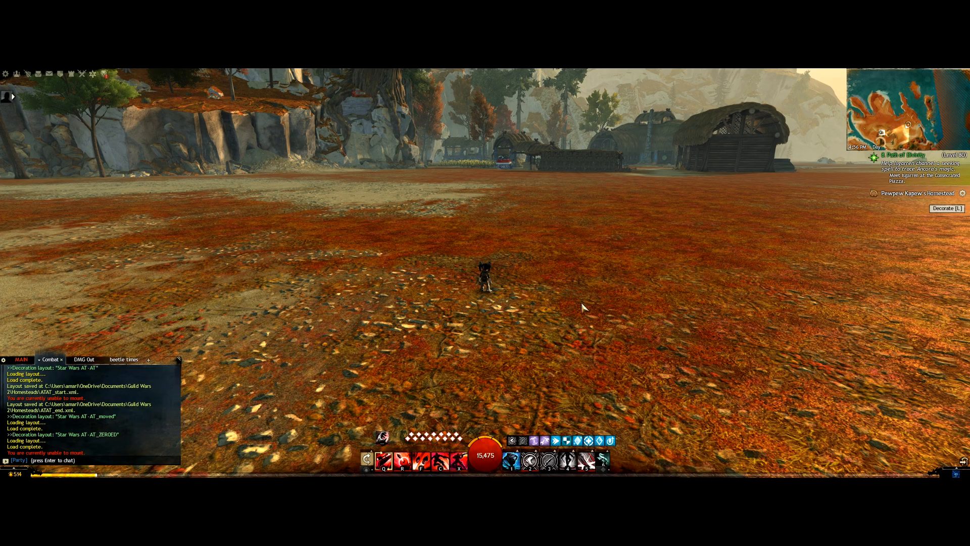
pyautogui.hotkey('alt', 'Tab')
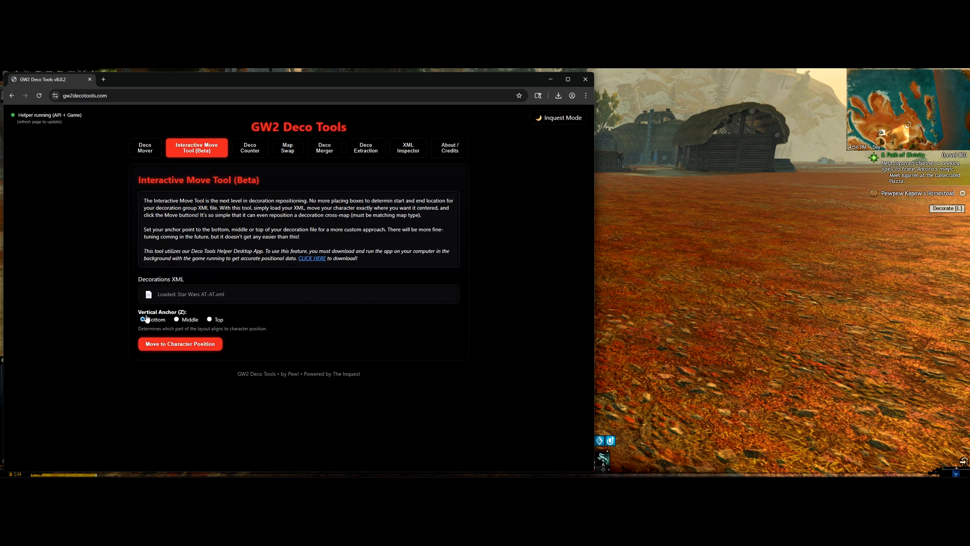
pyautogui.click(187, 344)
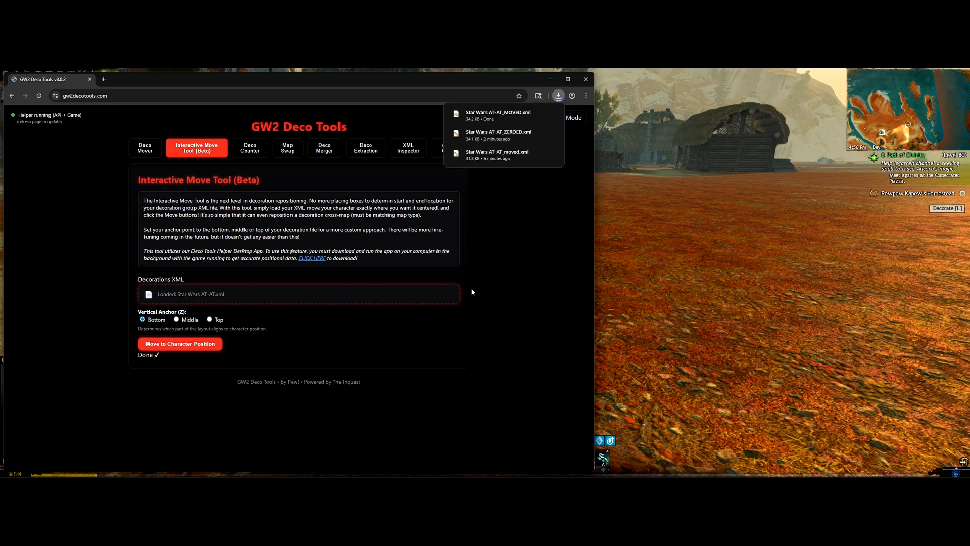
# Step: Move the generated Star Wars AT-AT_MOVED.xml from Downloads into the Homesteads folder
pyautogui.hotkey('alt', 'Tab')
pyautogui.hotkey('alt', 'Tab')
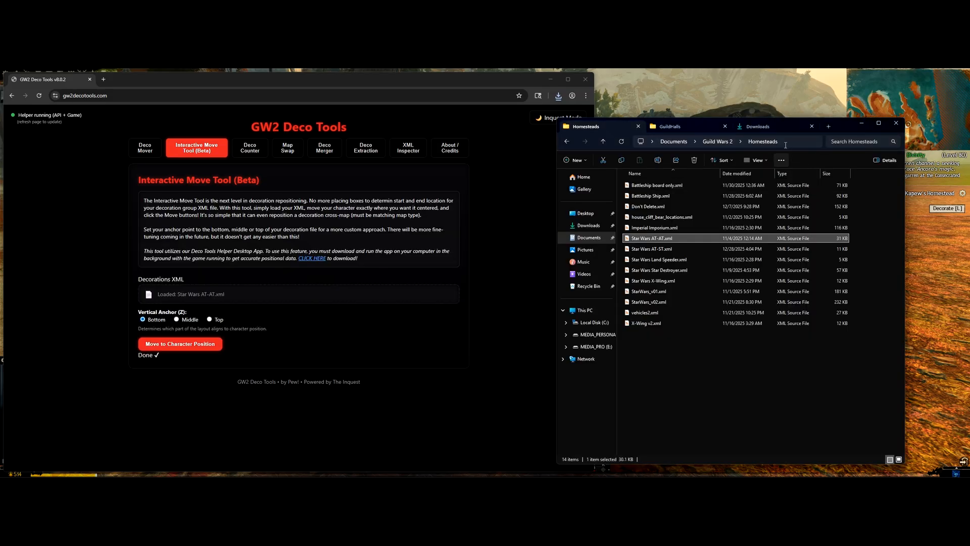
pyautogui.click(766, 128)
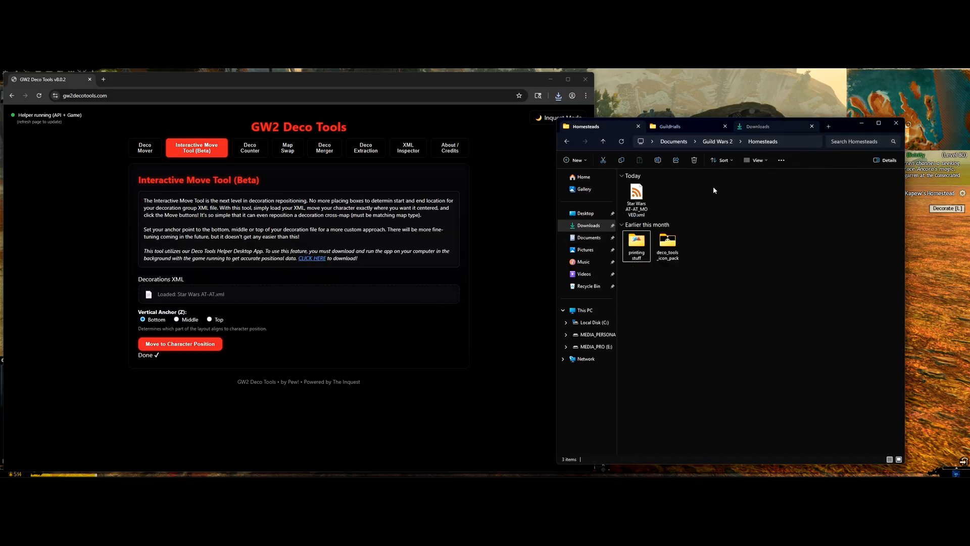
pyautogui.moveTo(638, 196); pyautogui.dragTo(678, 363)
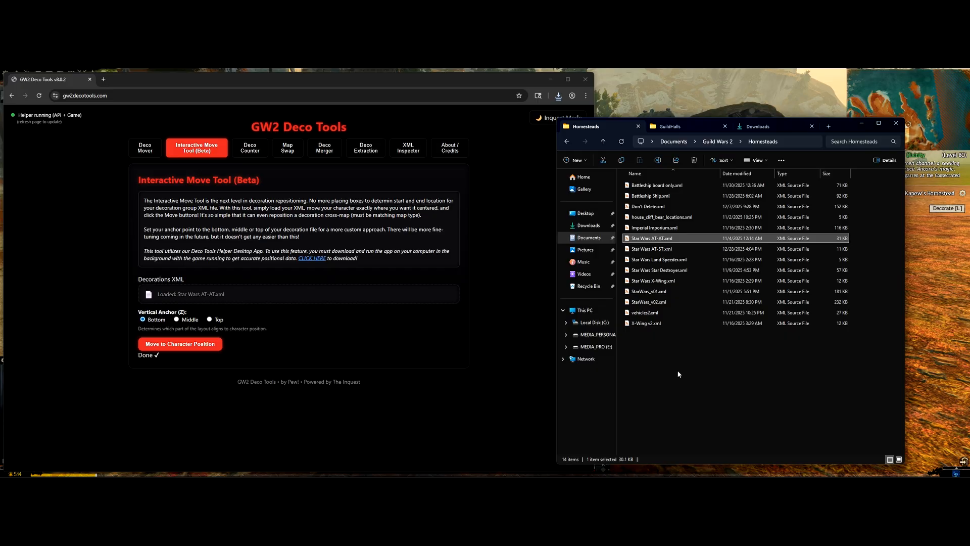
pyautogui.click(939, 374)
pyautogui.click(963, 194)
pyautogui.press('w')
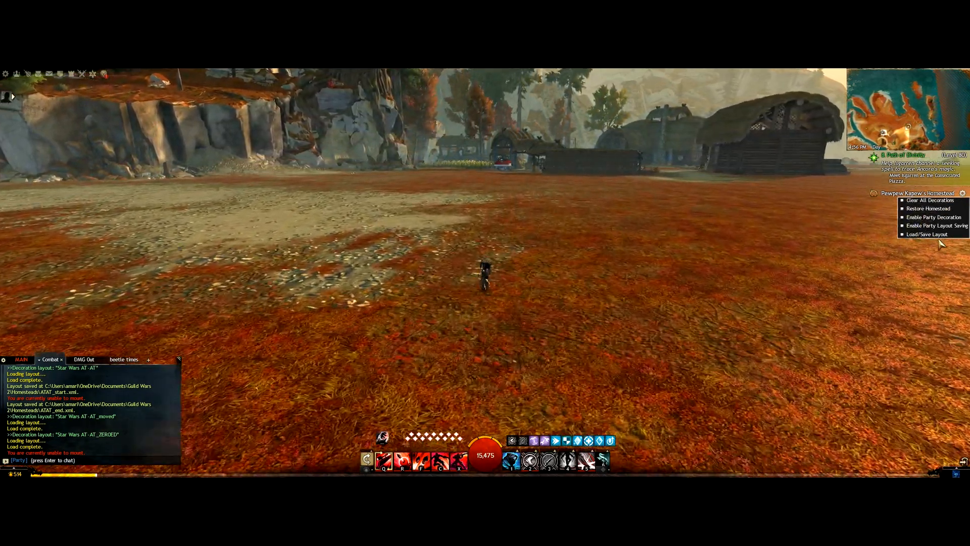
# Step: Load the Star Wars AT-AT_MOVED homestead layout, replacing the current decorations
pyautogui.click(940, 235)
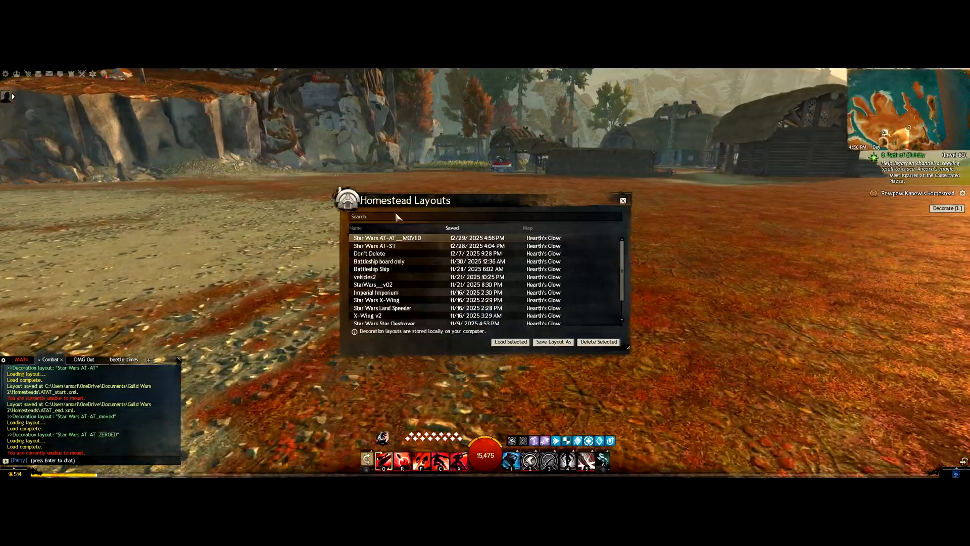
pyautogui.click(511, 342)
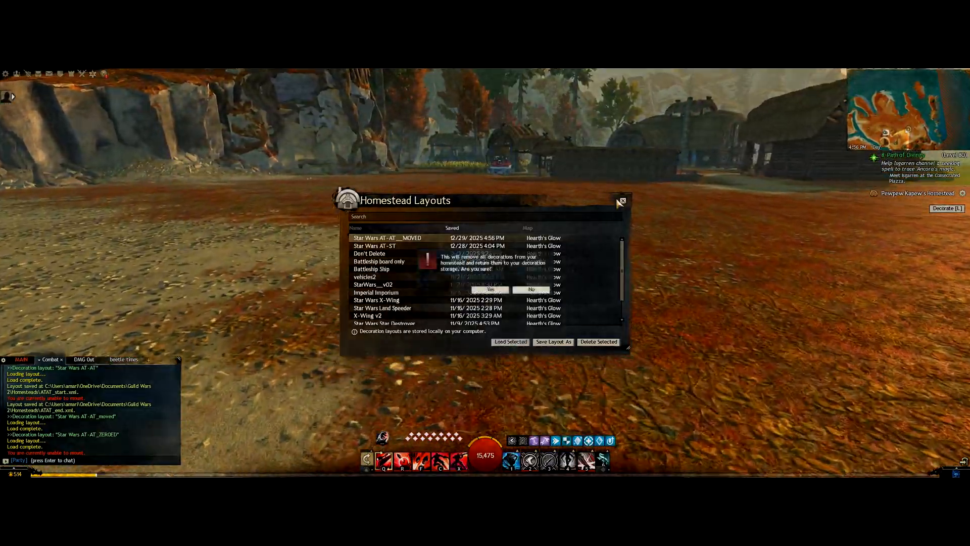
pyautogui.click(481, 287)
pyautogui.click(624, 202)
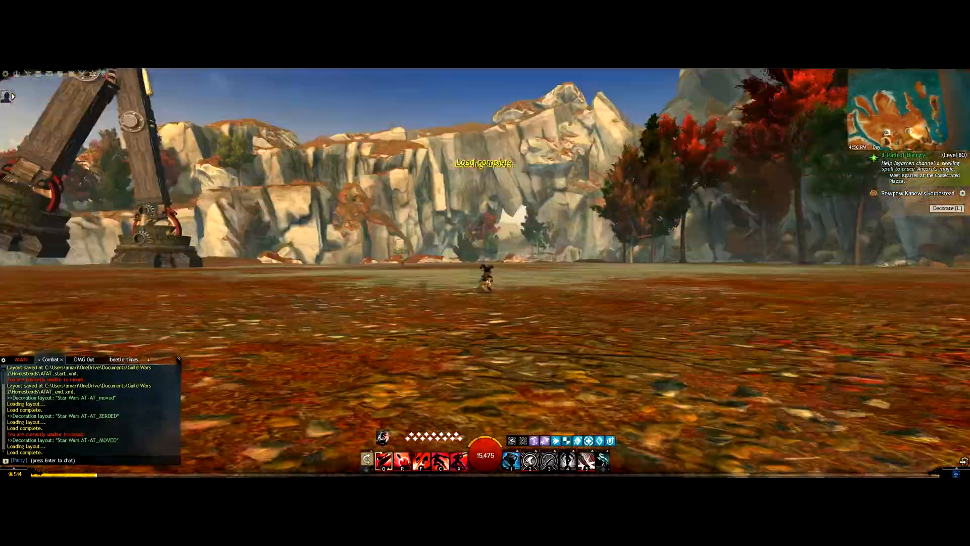
# Step: Run around the newly placed AT-AT to inspect it, then switch back to Deco Tools
pyautogui.press('w')
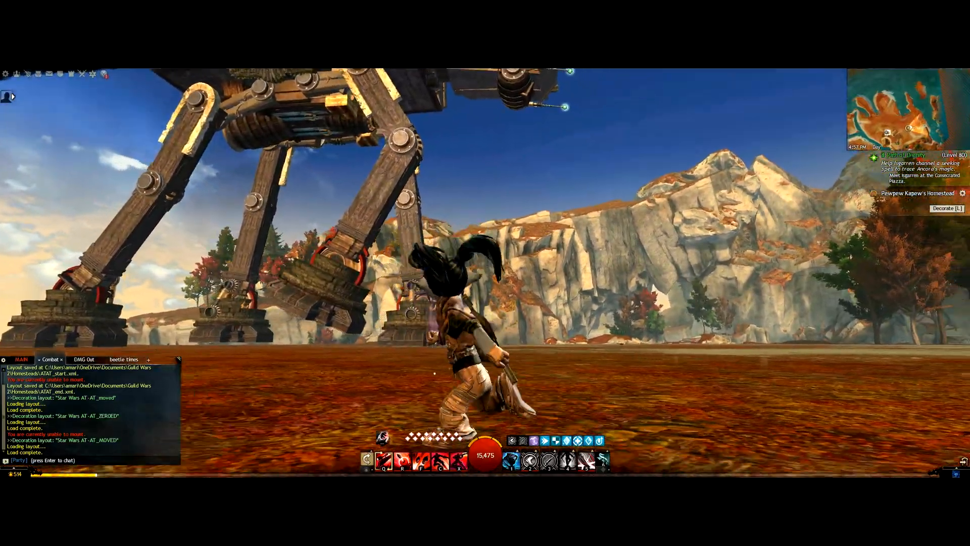
pyautogui.press('w')
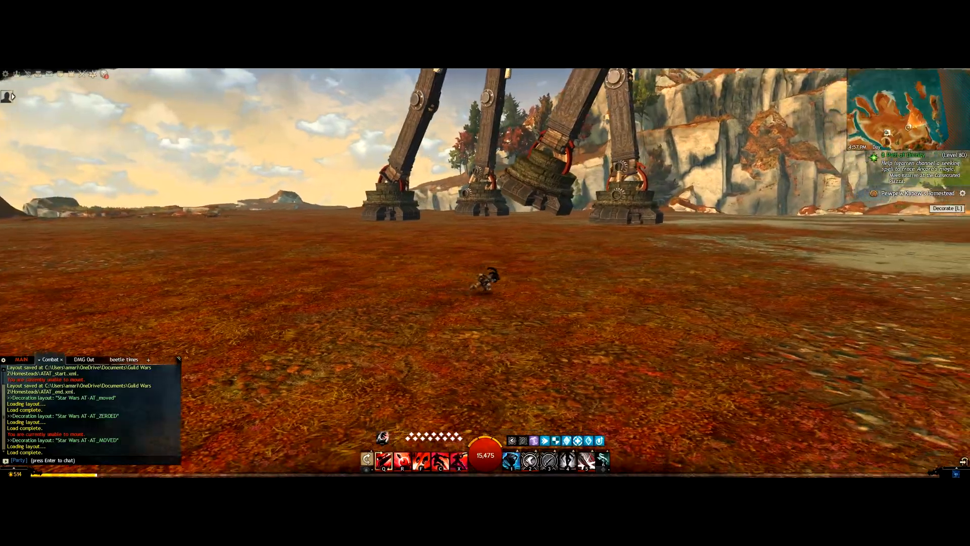
pyautogui.press('w')
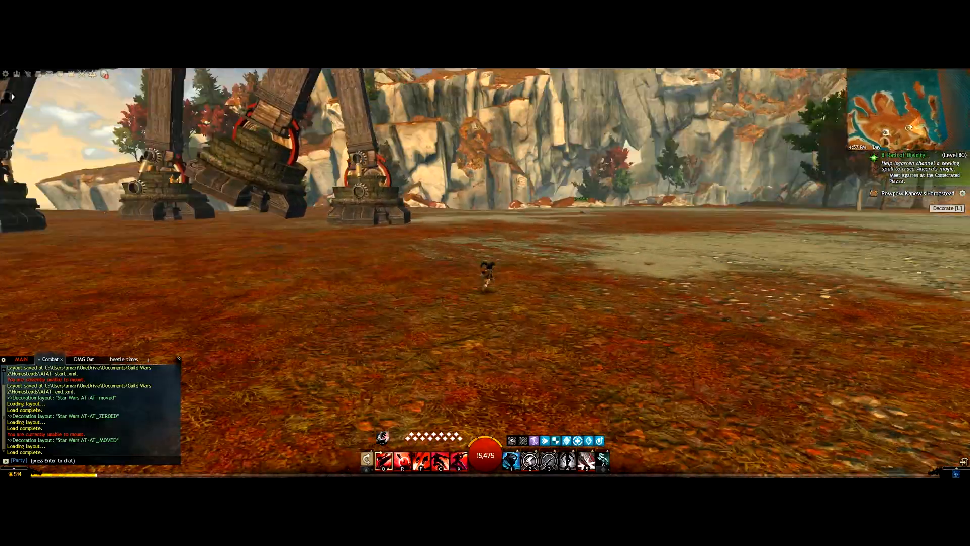
pyautogui.press('w')
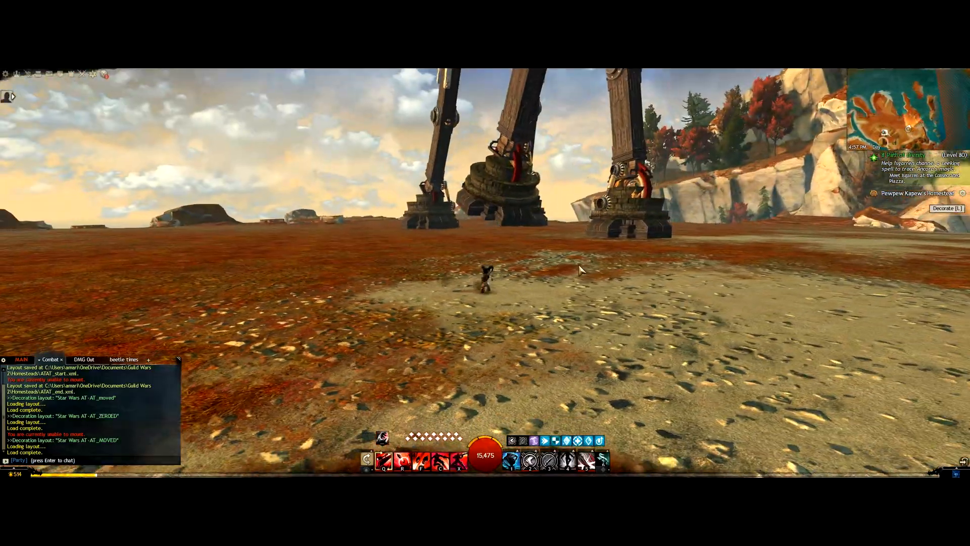
pyautogui.press('s')
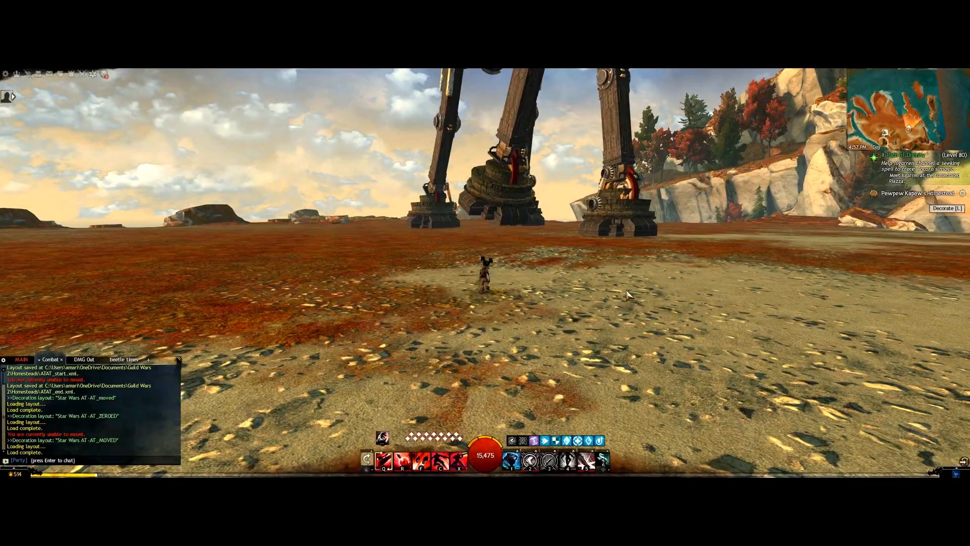
pyautogui.press('w')
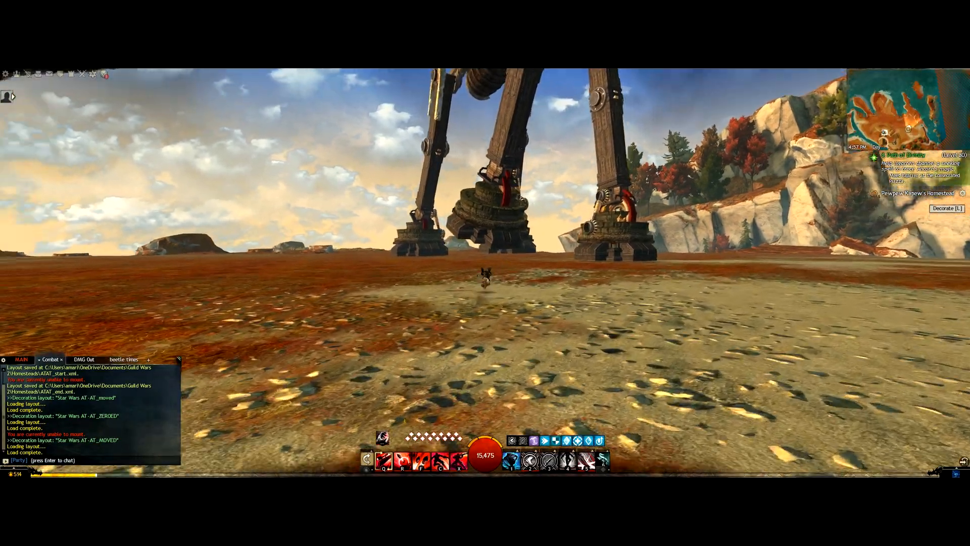
pyautogui.press('w')
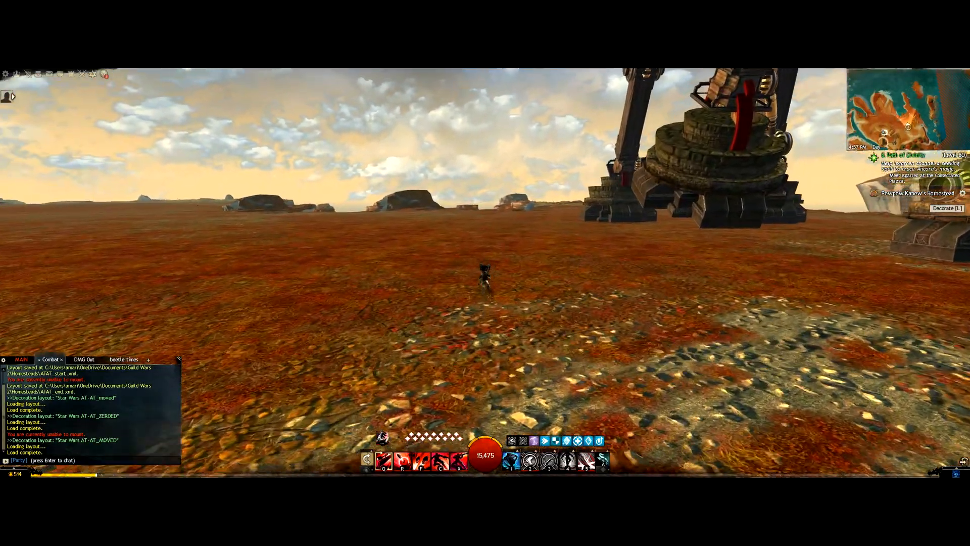
pyautogui.press('w')
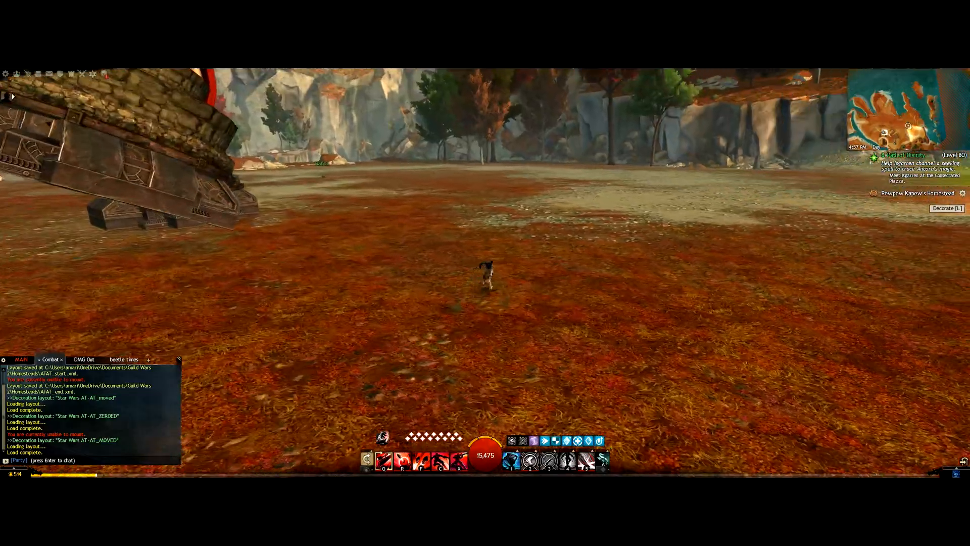
pyautogui.press('w')
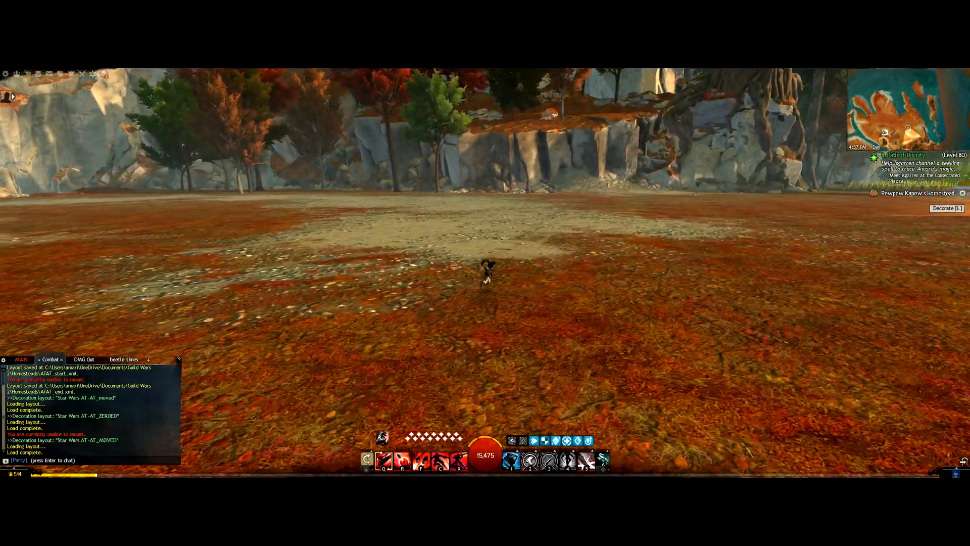
pyautogui.hotkey('alt', 'Tab')
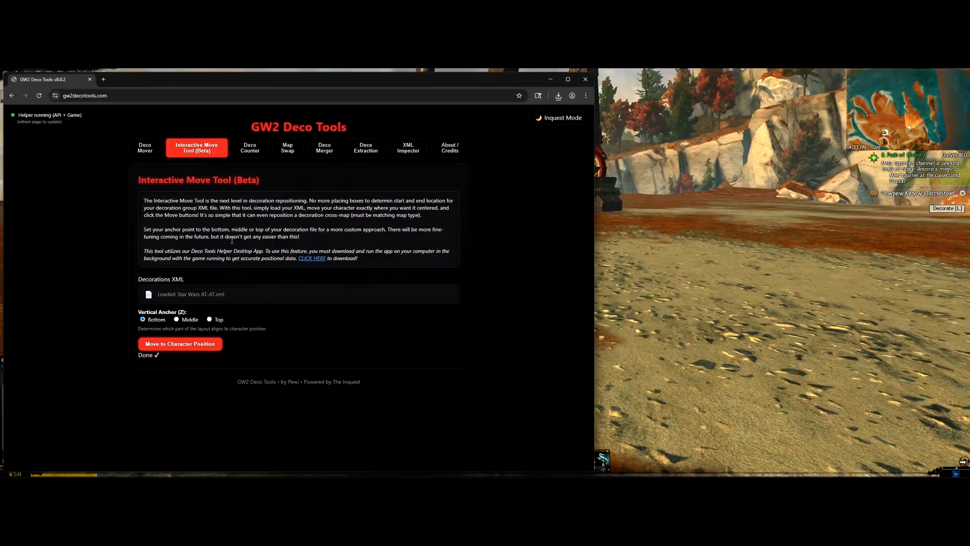
# Step: Load Star Wars AT-AT.xml into the Deco Counter and delete Star Wars AT-AT_MOVED.xml from Homesteads
pyautogui.click(253, 149)
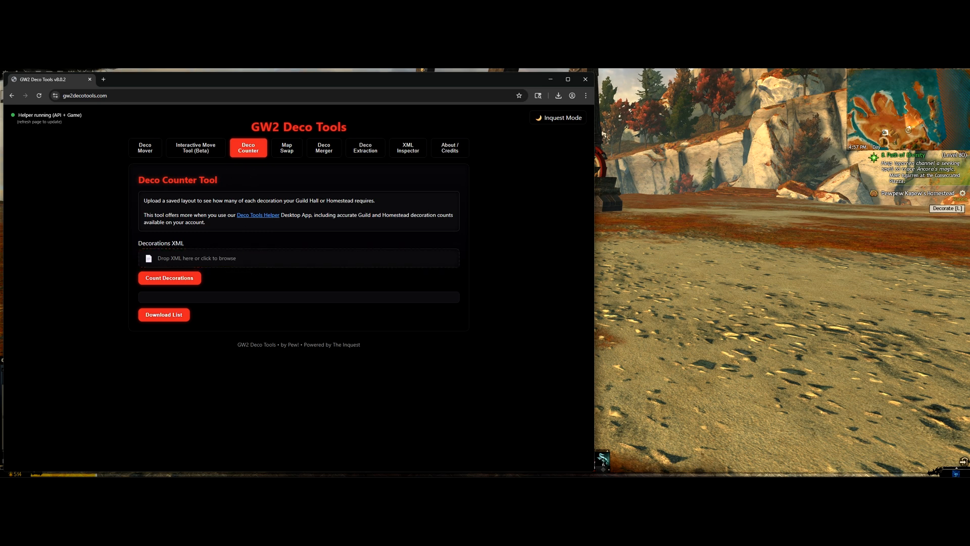
pyautogui.click(62, 469)
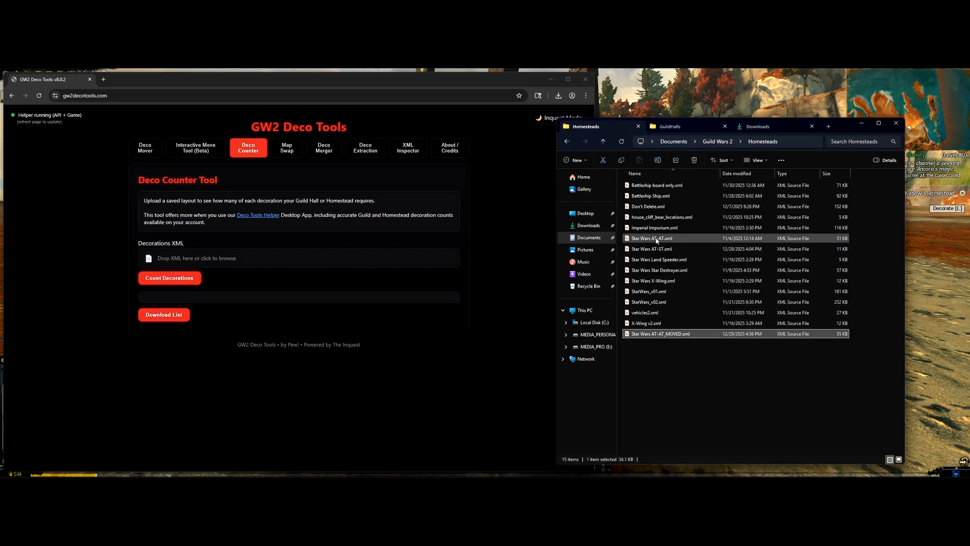
pyautogui.moveTo(656, 240); pyautogui.dragTo(235, 258)
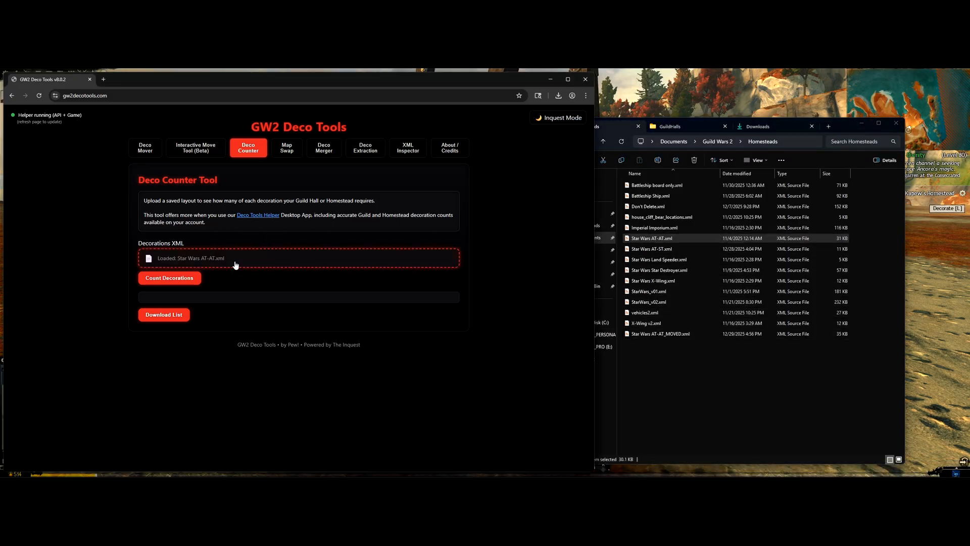
pyautogui.click(661, 368)
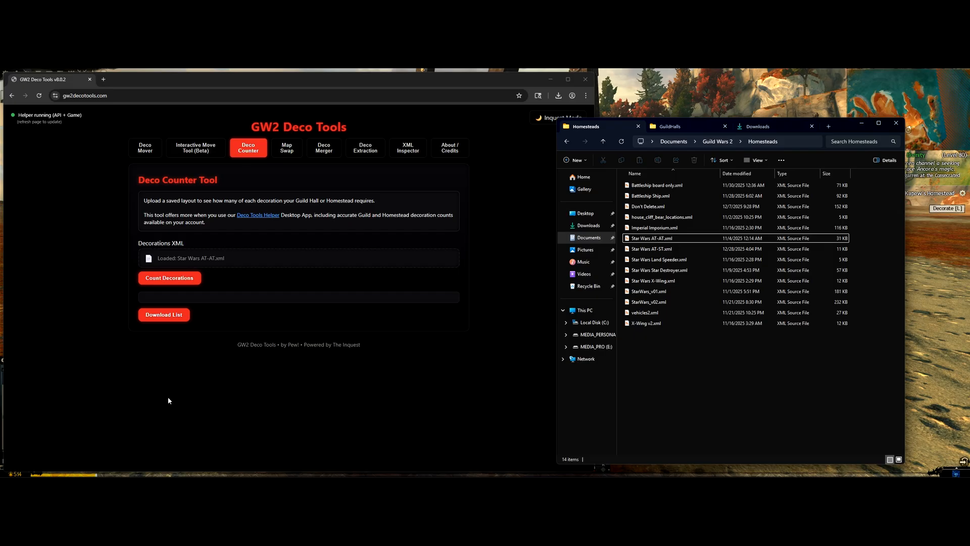
pyautogui.click(179, 282)
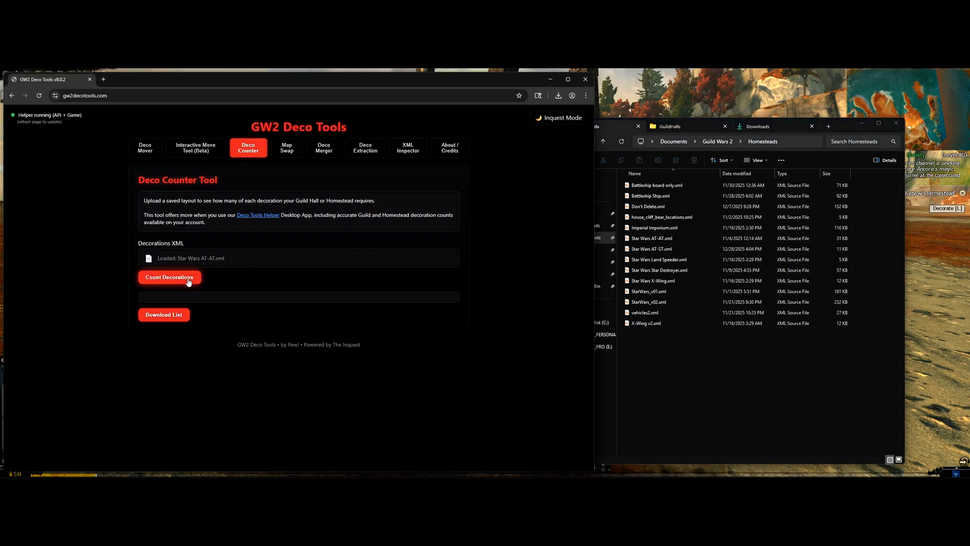
# Step: Count the AT-AT layout's decorations and scroll through each item's Need and Missing values
pyautogui.click(189, 281)
pyautogui.scroll(-1, 226, 349)
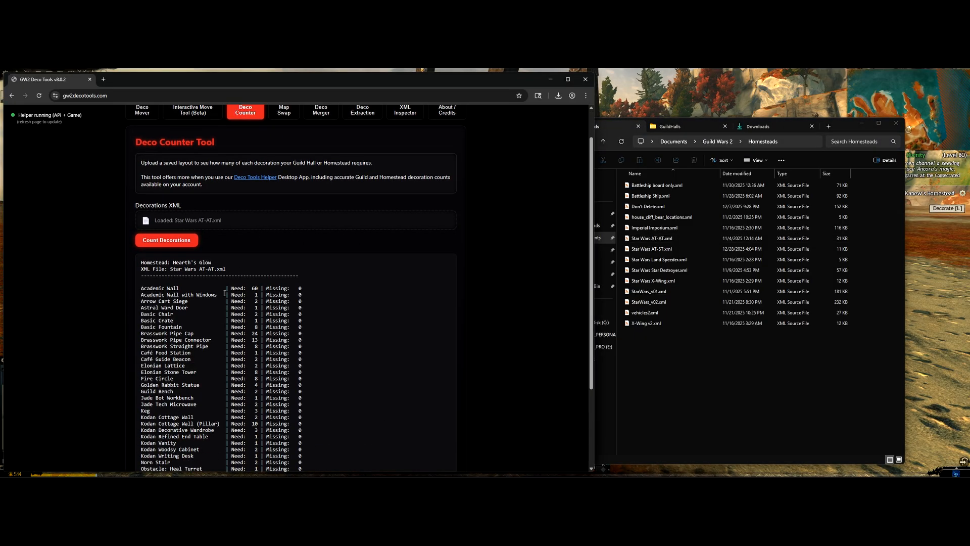
pyautogui.scroll(-3, 226, 375)
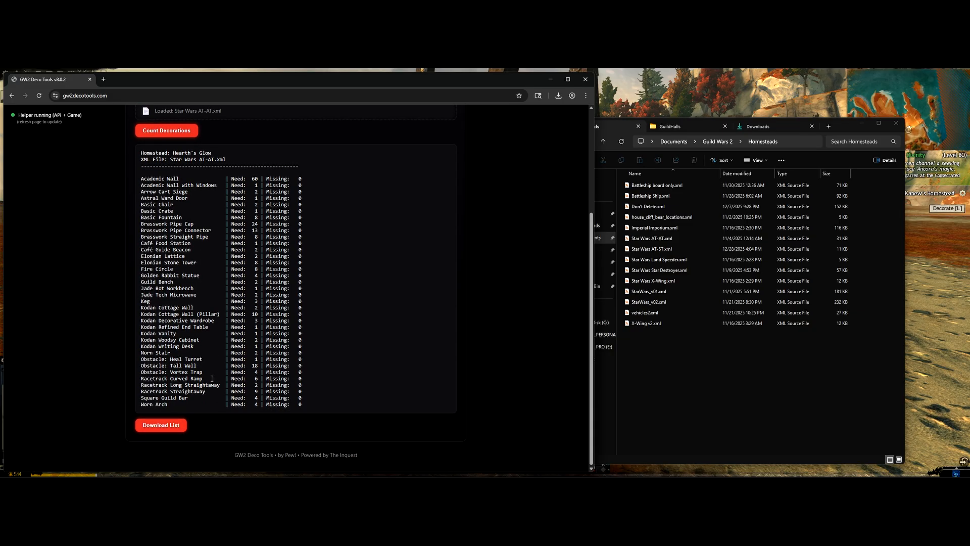
pyautogui.scroll(4, 235, 361)
pyautogui.scroll(-3, 245, 344)
pyautogui.scroll(-1, 245, 344)
pyautogui.scroll(5, 191, 194)
pyautogui.scroll(-4, 245, 264)
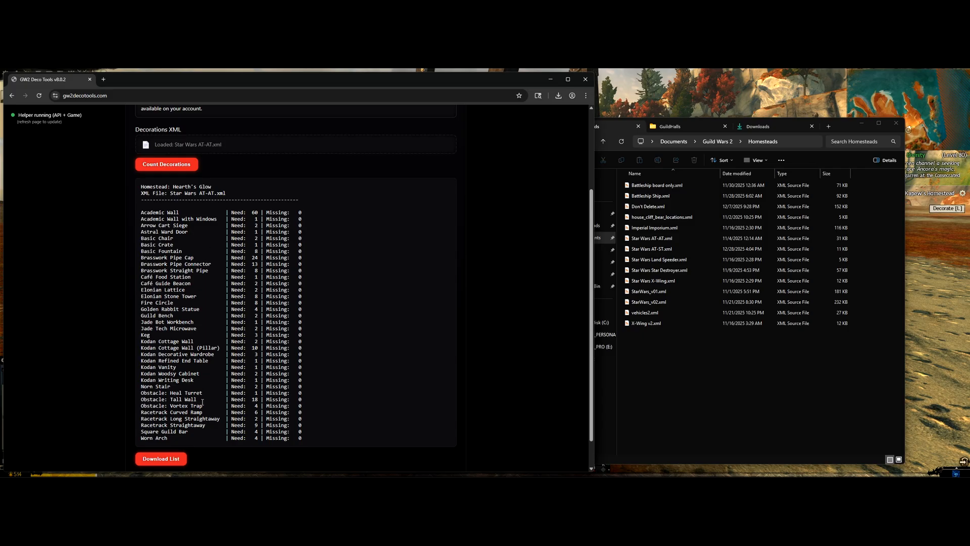
pyautogui.scroll(3, 296, 289)
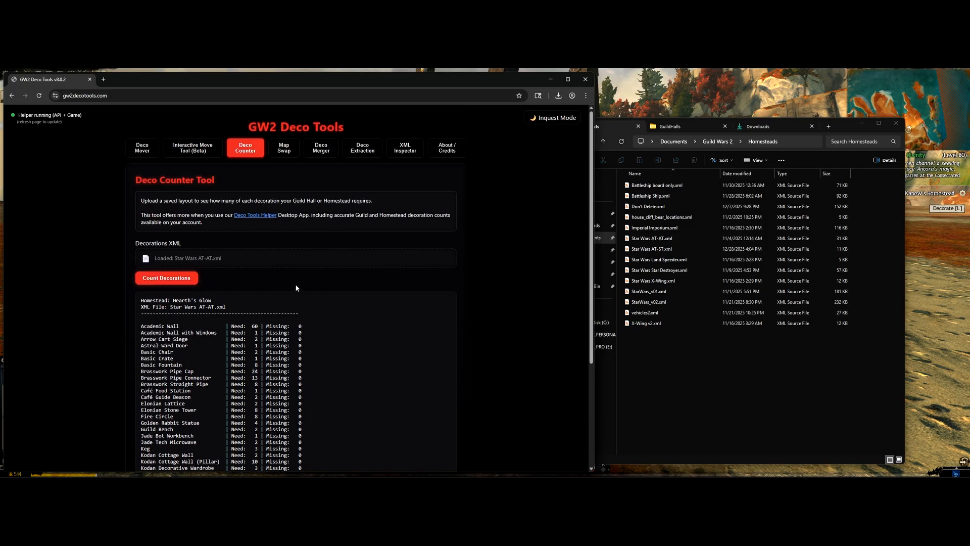
pyautogui.click(667, 278)
pyautogui.click(652, 206)
pyautogui.moveTo(653, 207); pyautogui.dragTo(207, 257)
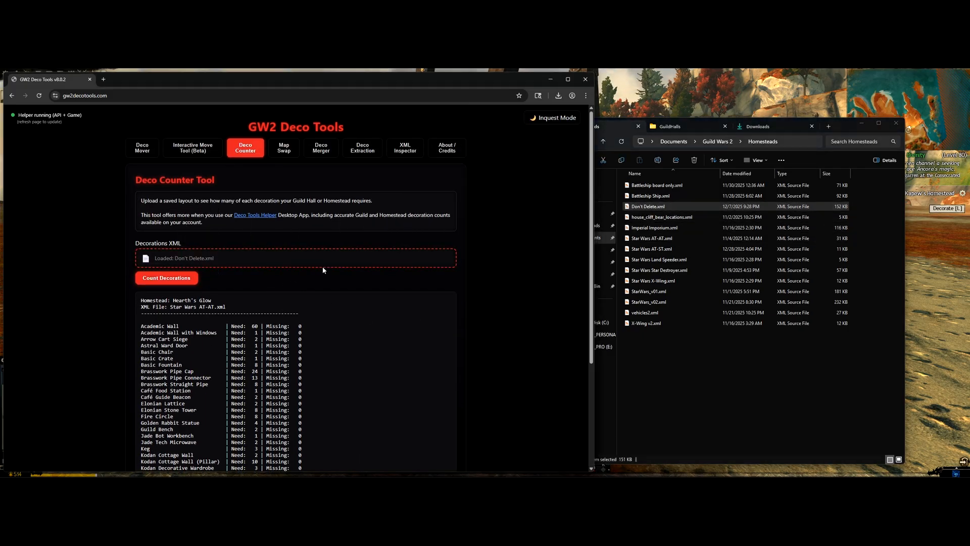
pyautogui.click(162, 277)
pyautogui.scroll(-2, 283, 281)
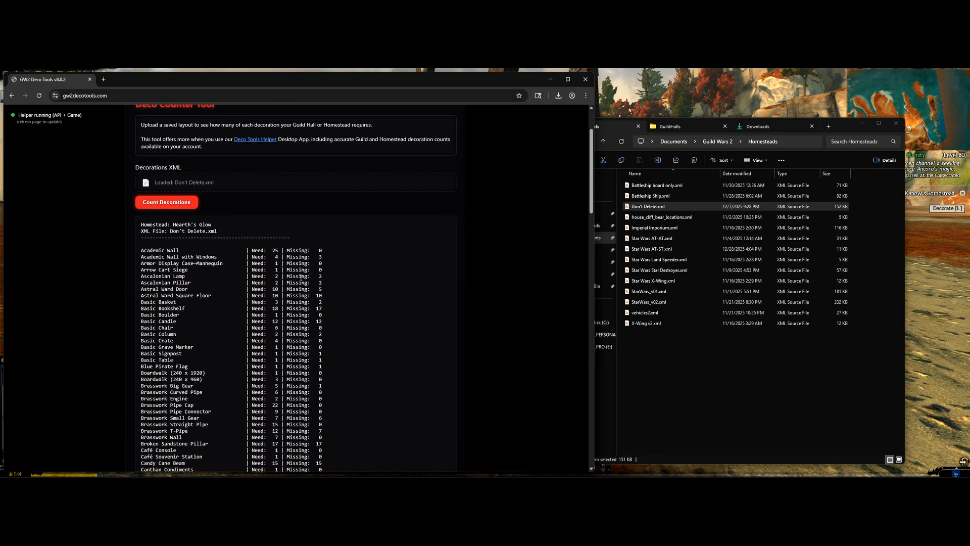
pyautogui.scroll(-4, 240, 260)
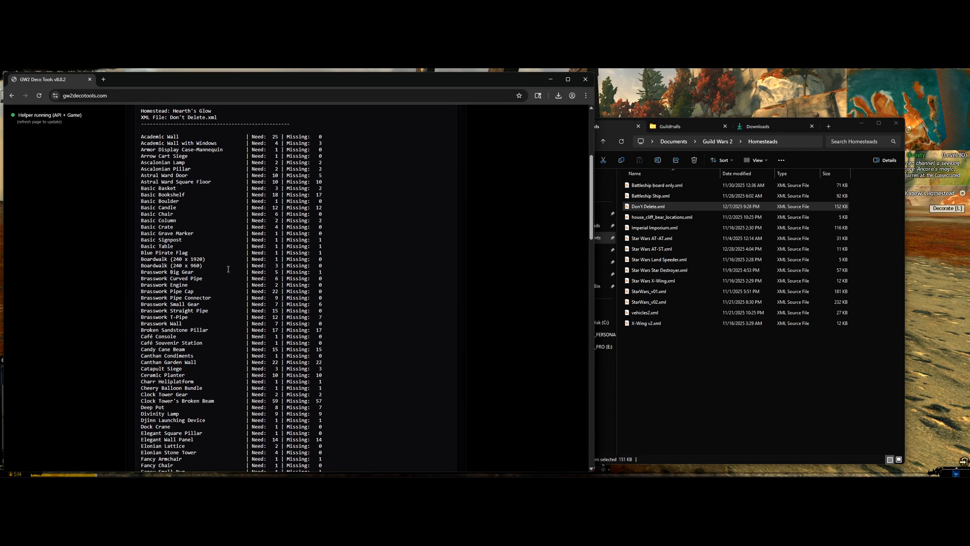
pyautogui.scroll(4, 230, 264)
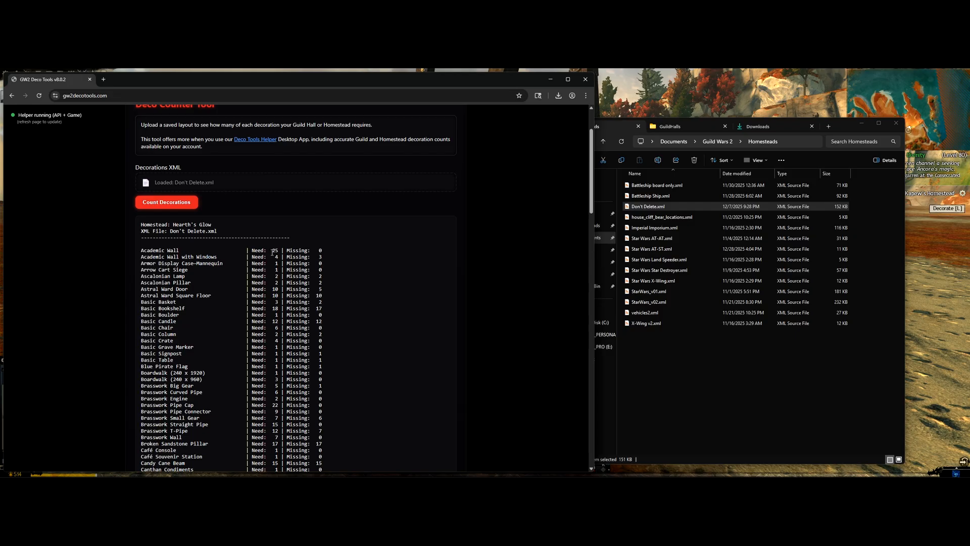
pyautogui.scroll(-7, 319, 302)
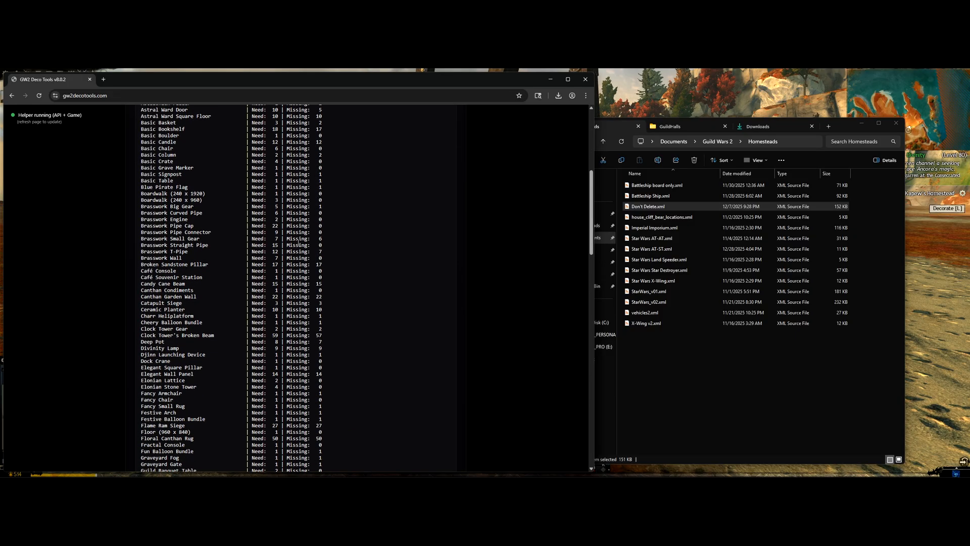
pyautogui.scroll(-20, 310, 273)
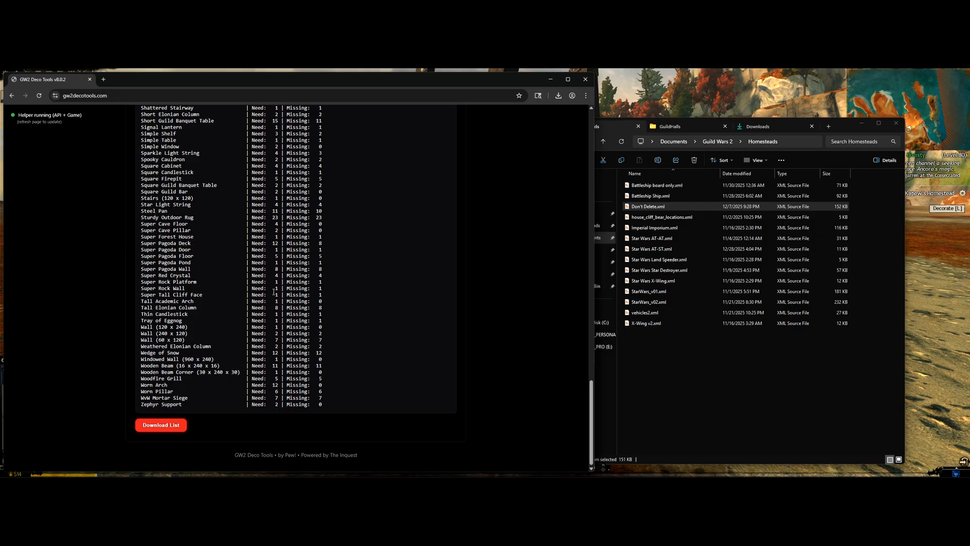
# Step: Download the count list as deco_count.txt, review it in Notepad, and close it
pyautogui.click(166, 426)
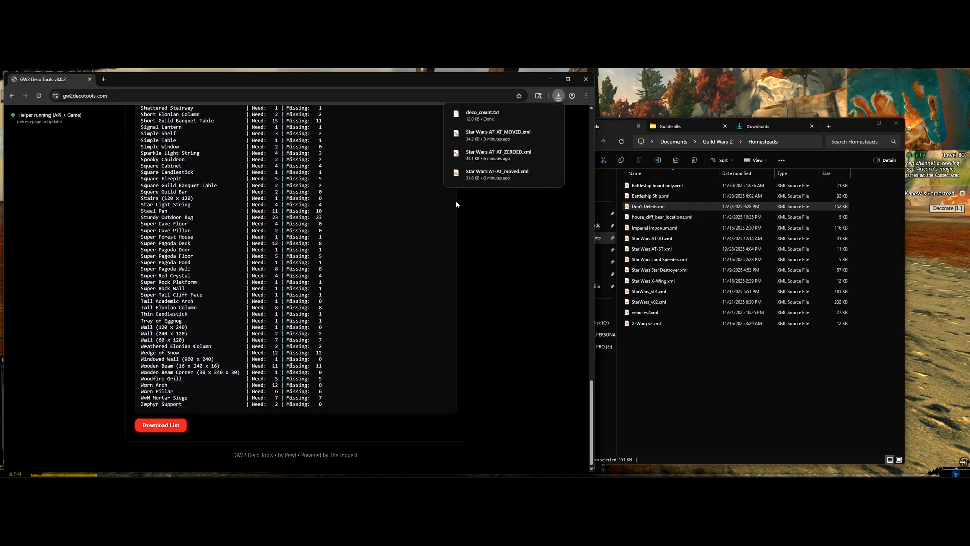
pyautogui.click(471, 113)
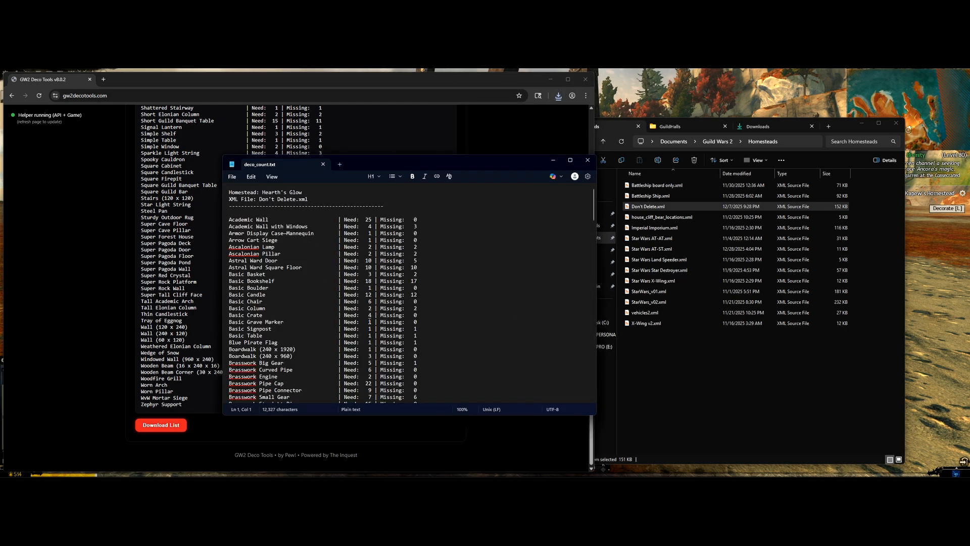
pyautogui.scroll(-15, 401, 332)
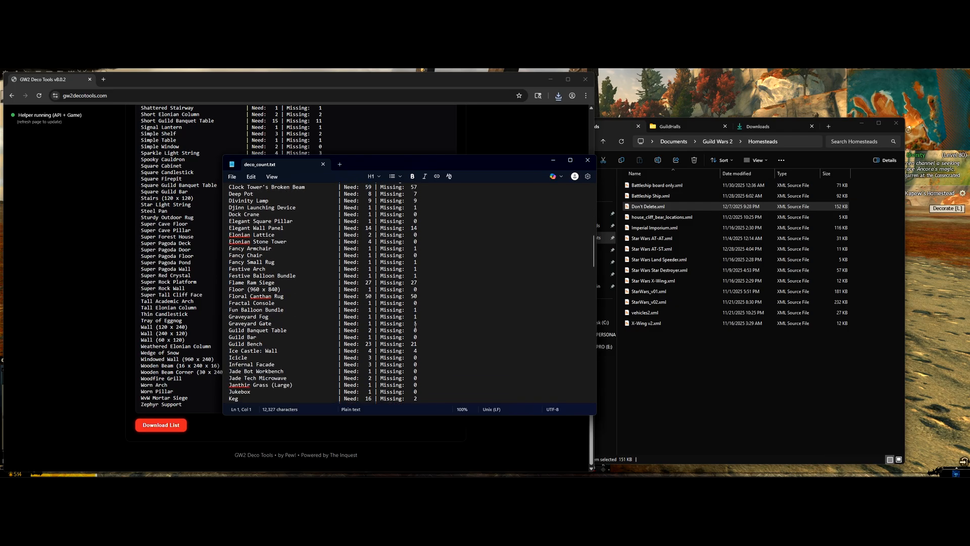
pyautogui.scroll(15, 401, 332)
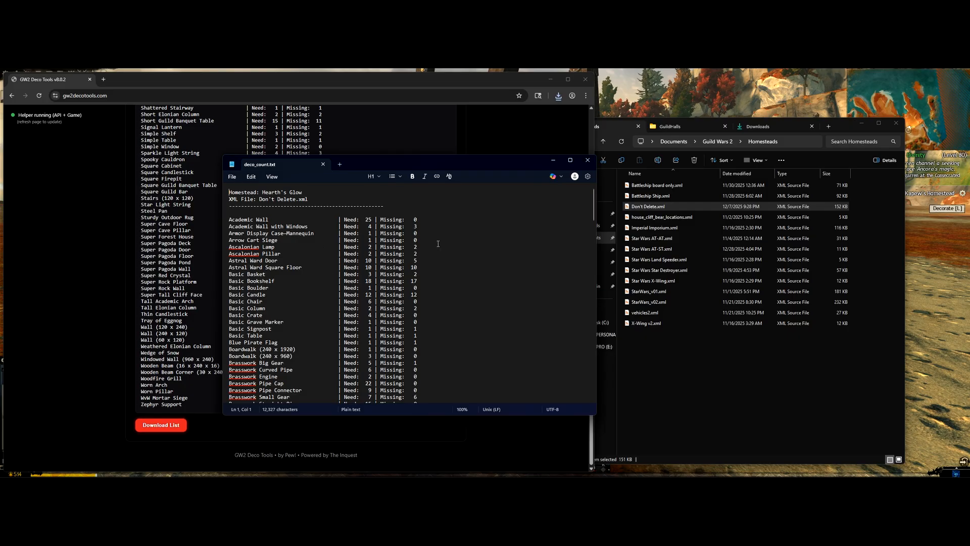
pyautogui.click(588, 161)
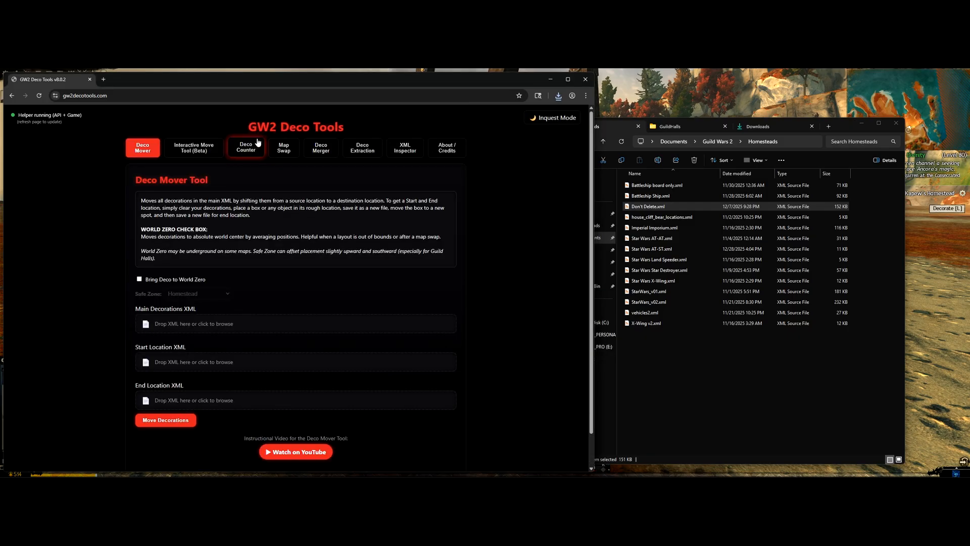
# Step: In Map Swap, try Comosus Isle as target map, leaving Hearth's Glow selected
pyautogui.click(286, 151)
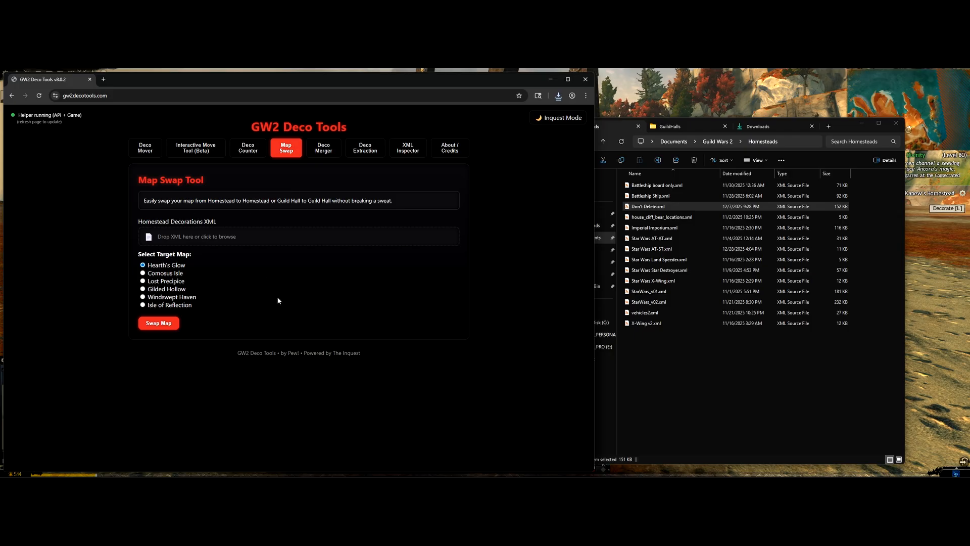
pyautogui.click(167, 273)
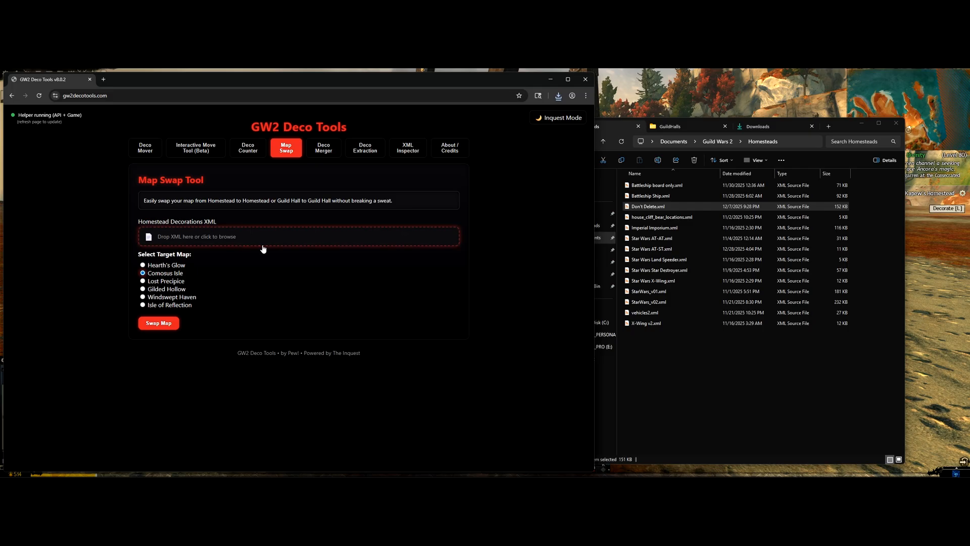
pyautogui.click(160, 267)
pyautogui.click(167, 274)
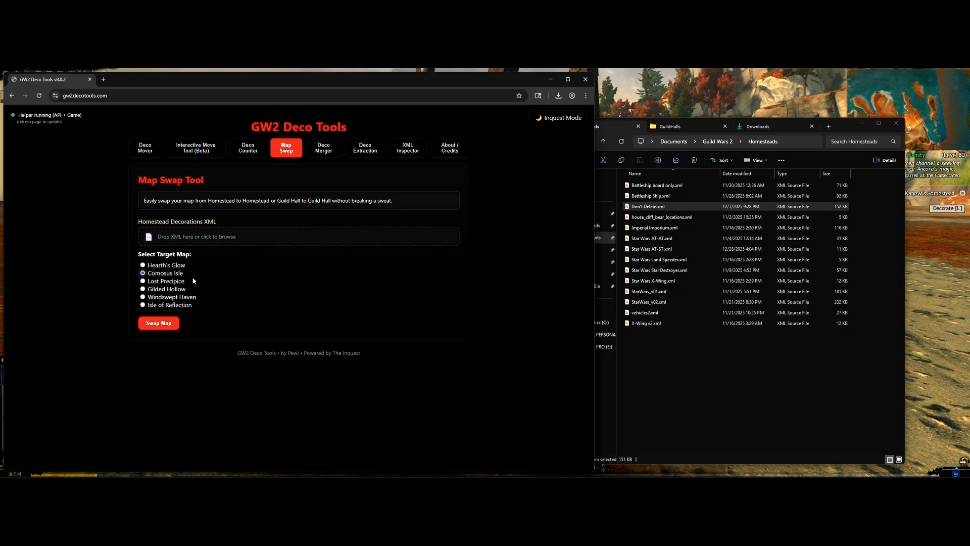
pyautogui.click(182, 265)
pyautogui.click(405, 149)
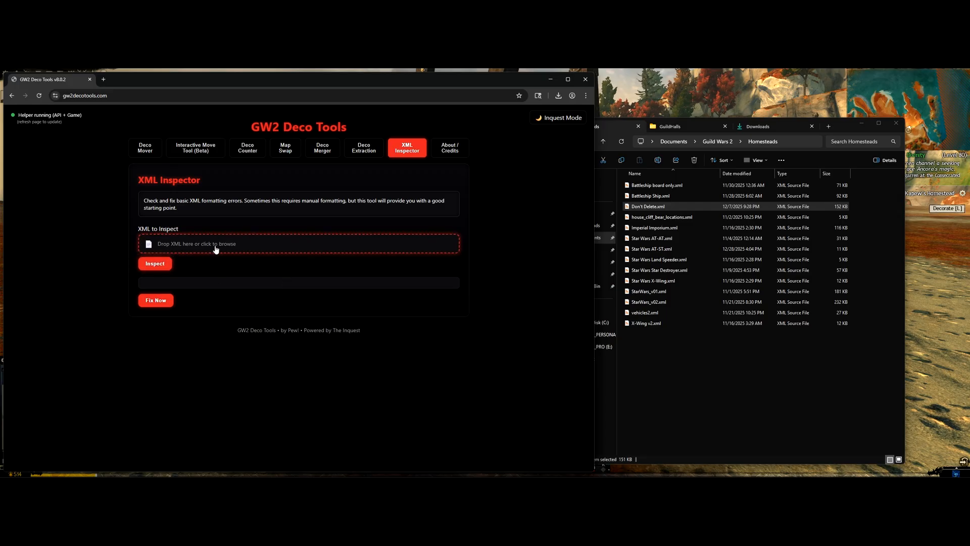
# Step: Inspect vehicles2.xml for formatting errors, which reports none
pyautogui.moveTo(645, 313); pyautogui.dragTo(338, 245)
pyautogui.click(155, 264)
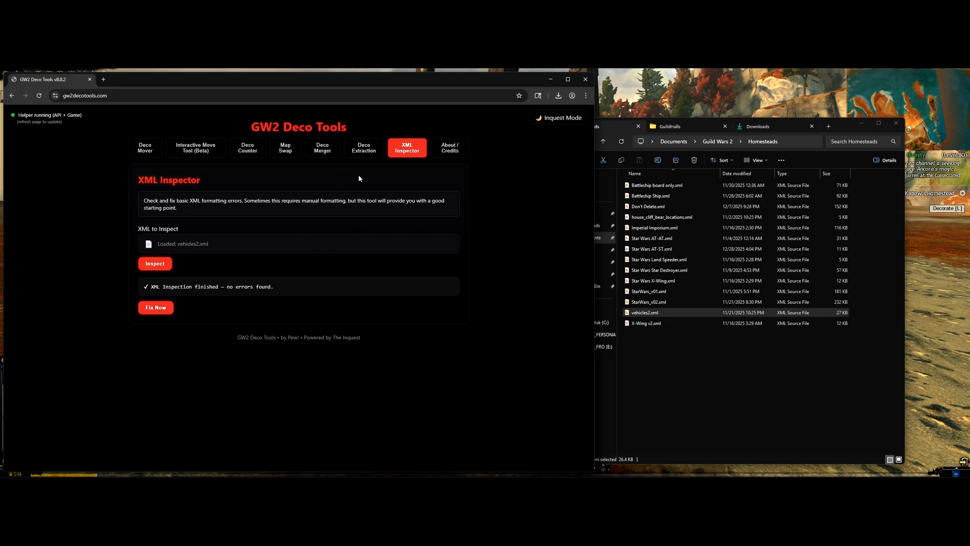
pyautogui.click(328, 151)
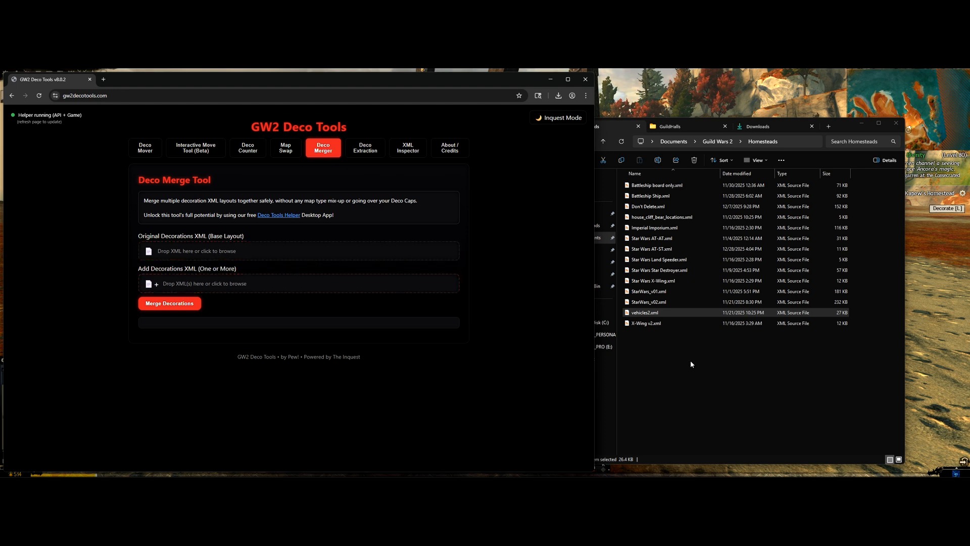
# Step: Make Star Wars AT-AT.xml the base layout and add Don't Delete.xml as an extra layout
pyautogui.click(671, 365)
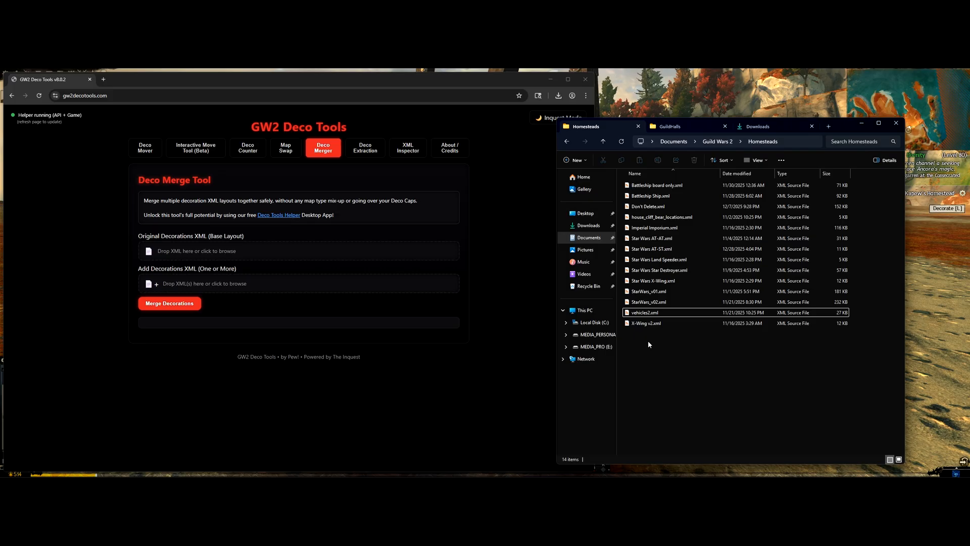
pyautogui.click(660, 238)
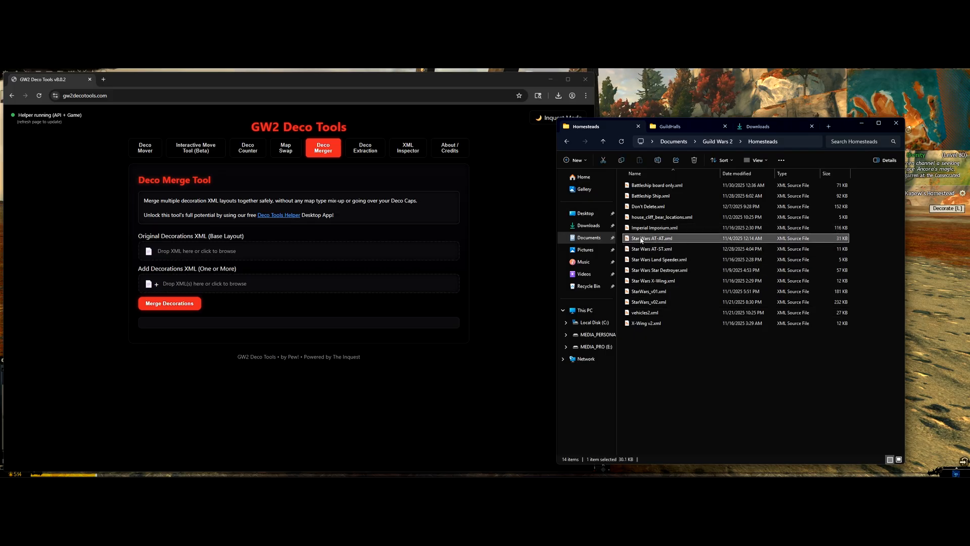
pyautogui.moveTo(643, 239); pyautogui.dragTo(378, 257)
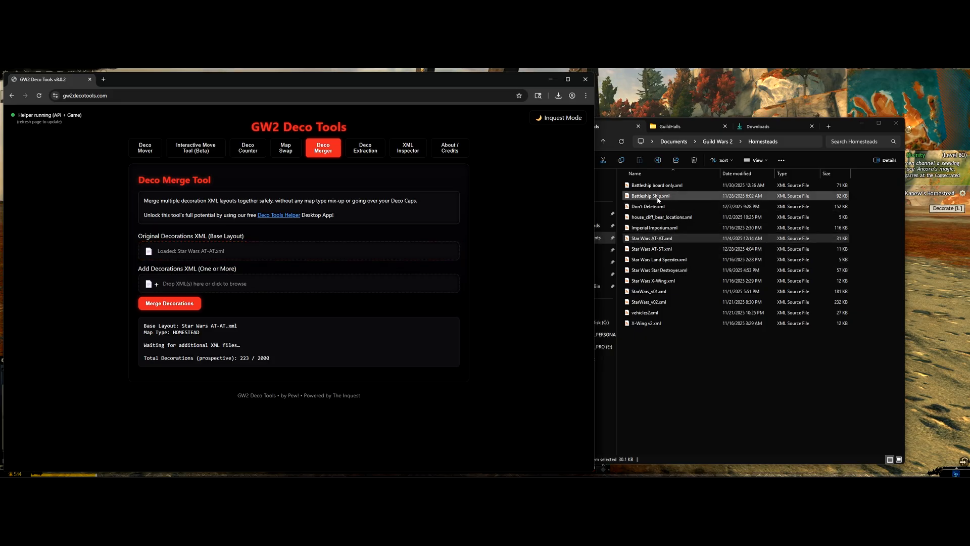
pyautogui.moveTo(652, 207); pyautogui.dragTo(284, 288)
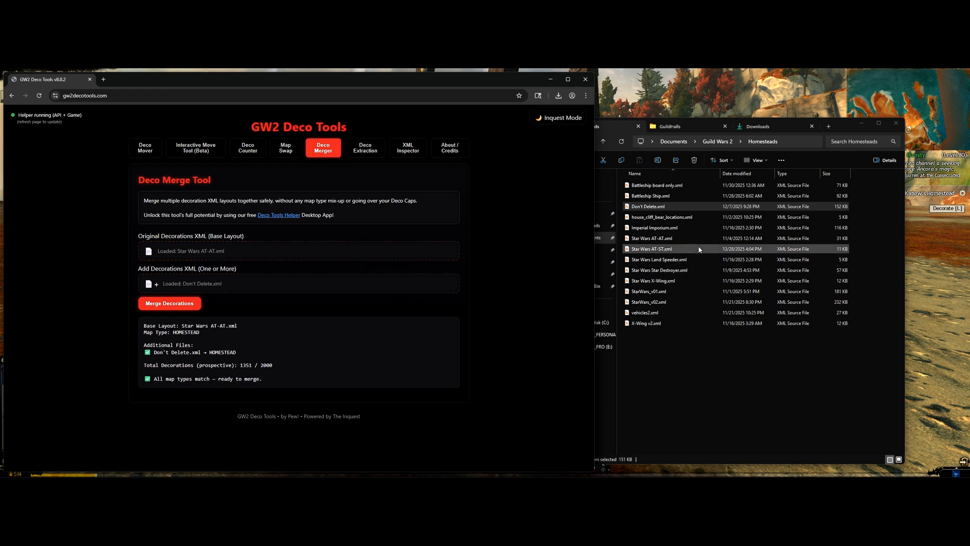
# Step: Add the AT-ST, Land Speeder, Star Destroyer and X-Wing layouts as add-on files to merge
pyautogui.moveTo(699, 247); pyautogui.dragTo(680, 281)
pyautogui.click(699, 281)
pyautogui.moveTo(654, 251); pyautogui.dragTo(325, 291)
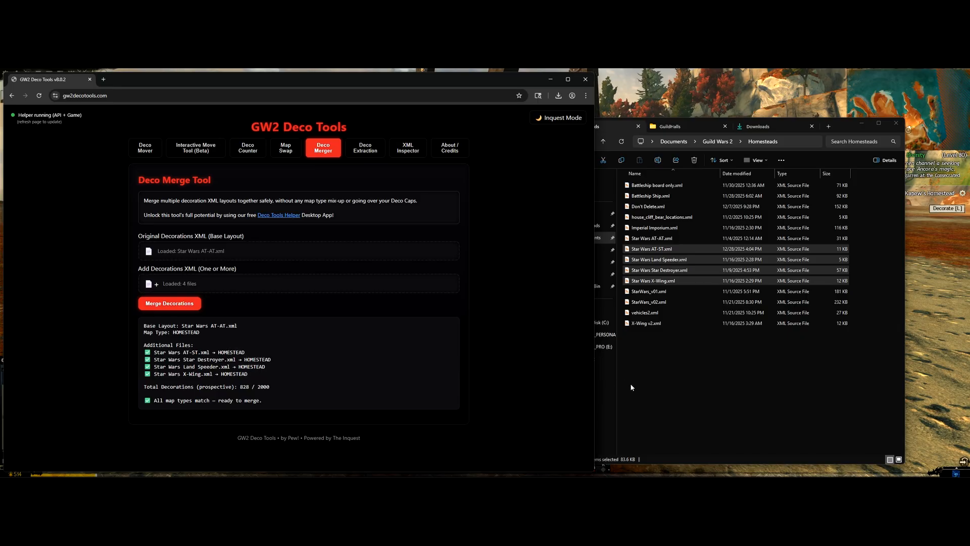
pyautogui.click(668, 389)
# Step: Add the guild hall Sams Pyramid.xml to merge, with Pews Bigass Track.xml as the base layout
pyautogui.click(677, 126)
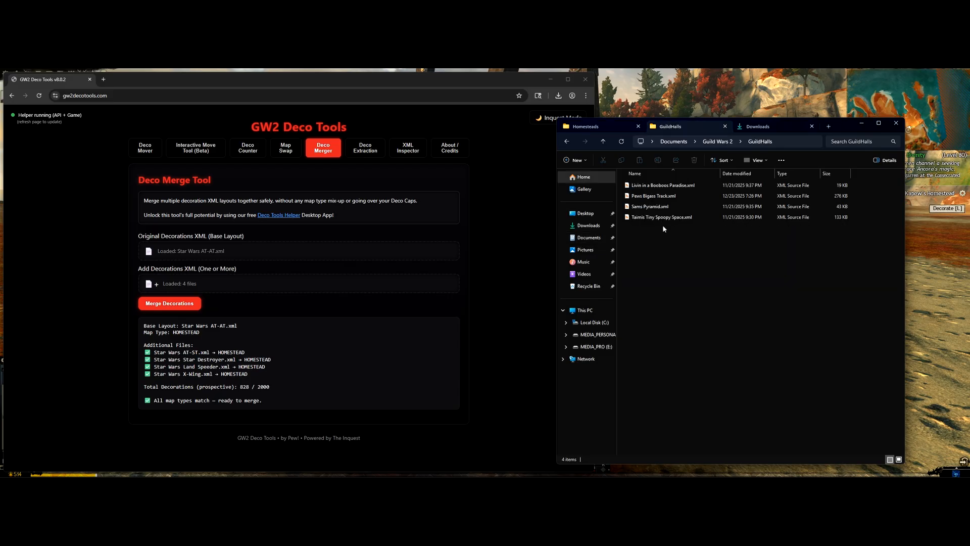
pyautogui.moveTo(645, 207); pyautogui.dragTo(311, 289)
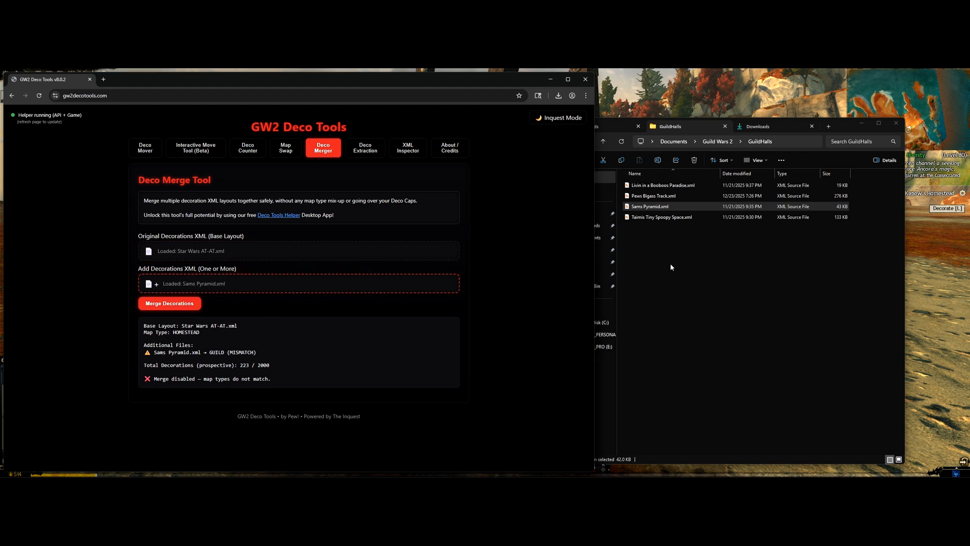
pyautogui.click(657, 235)
pyautogui.click(589, 126)
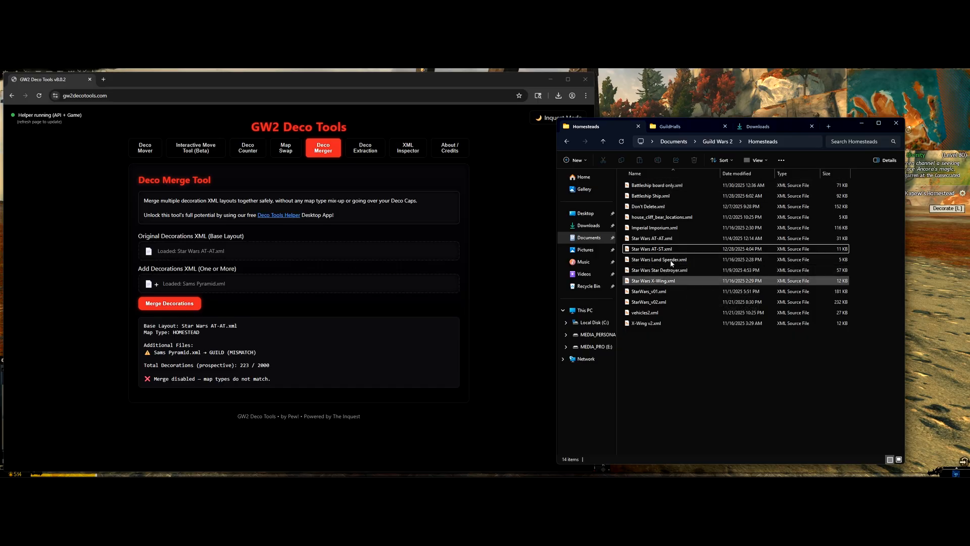
pyautogui.click(672, 127)
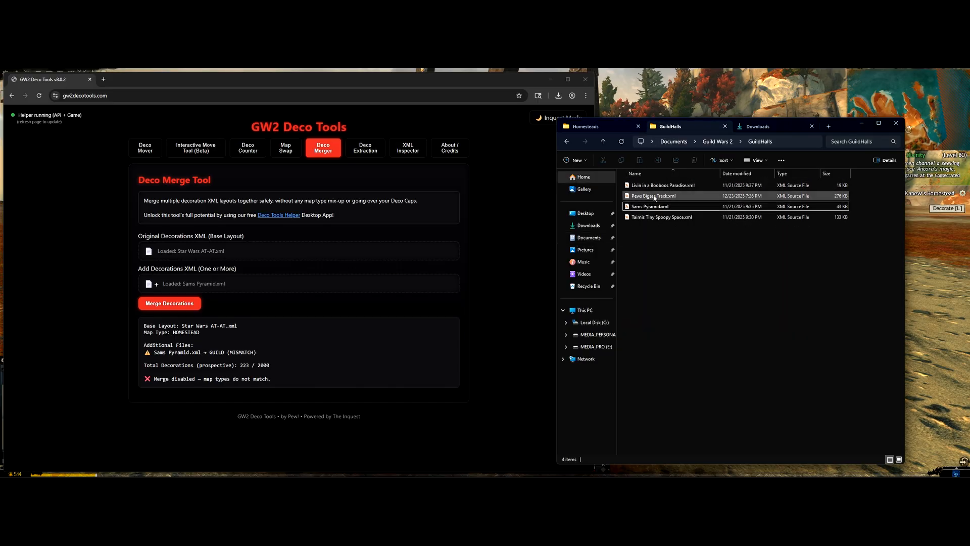
pyautogui.moveTo(654, 196); pyautogui.dragTo(265, 247)
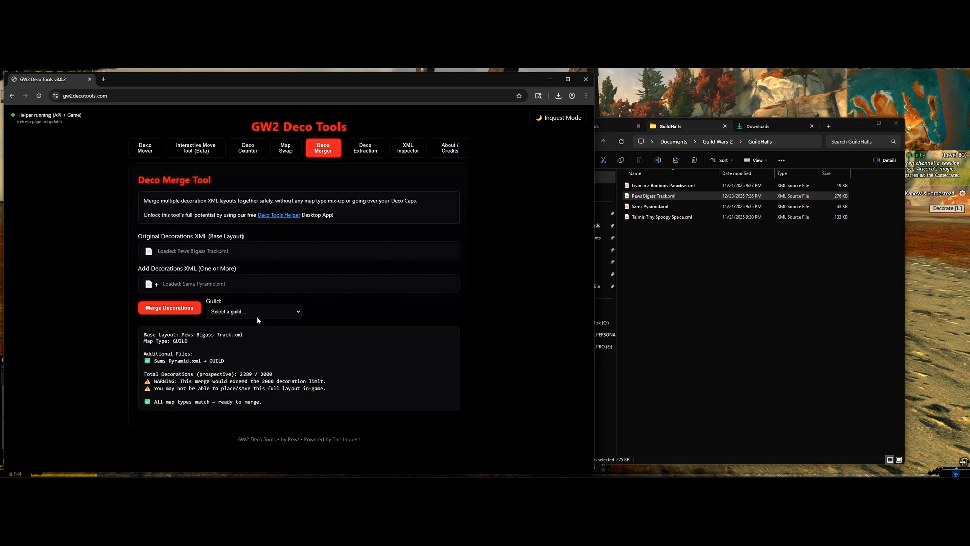
# Step: Select guild Pewpews Tiny Army [TINY], re-add Sams Pyramid.xml, and make Taimis Tiny Spoopy Space.xml the base
pyautogui.click(266, 313)
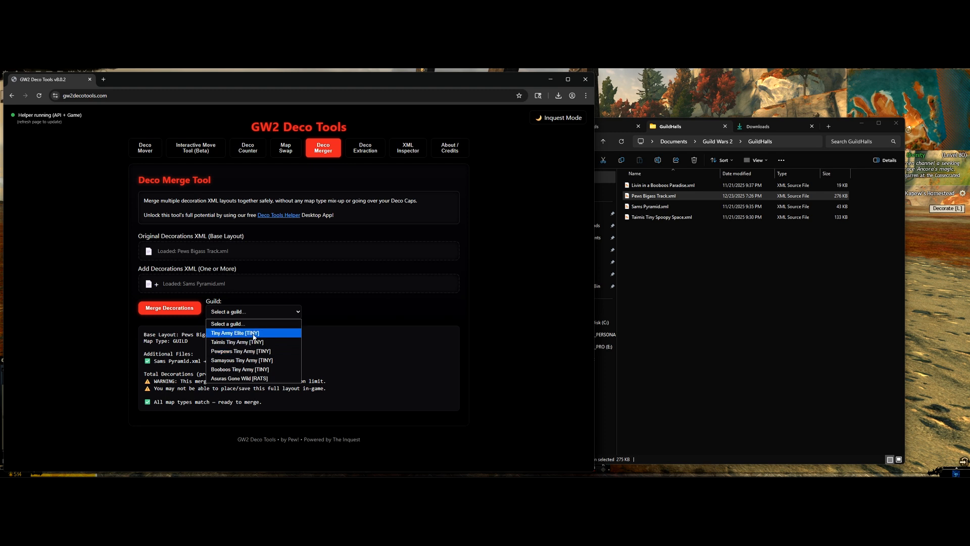
pyautogui.click(246, 350)
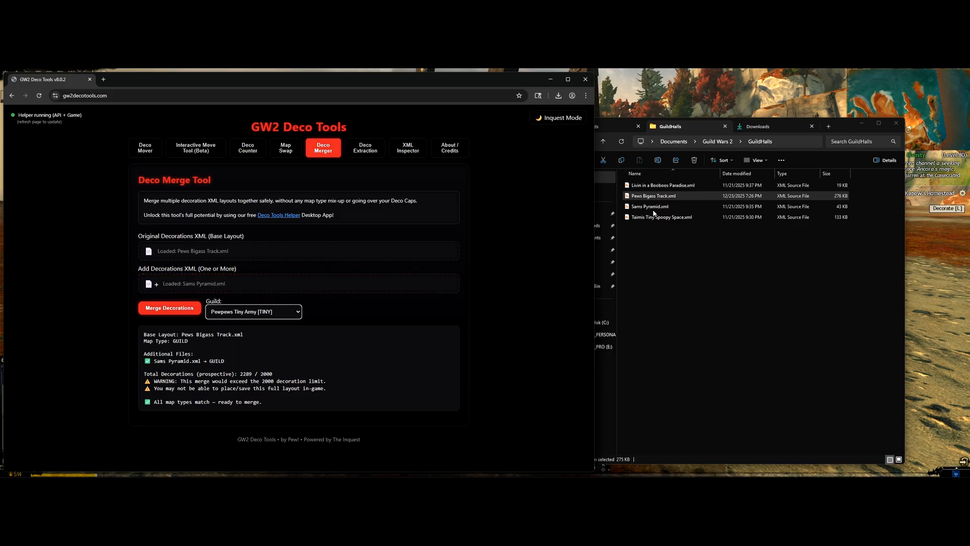
pyautogui.moveTo(652, 207); pyautogui.dragTo(270, 282)
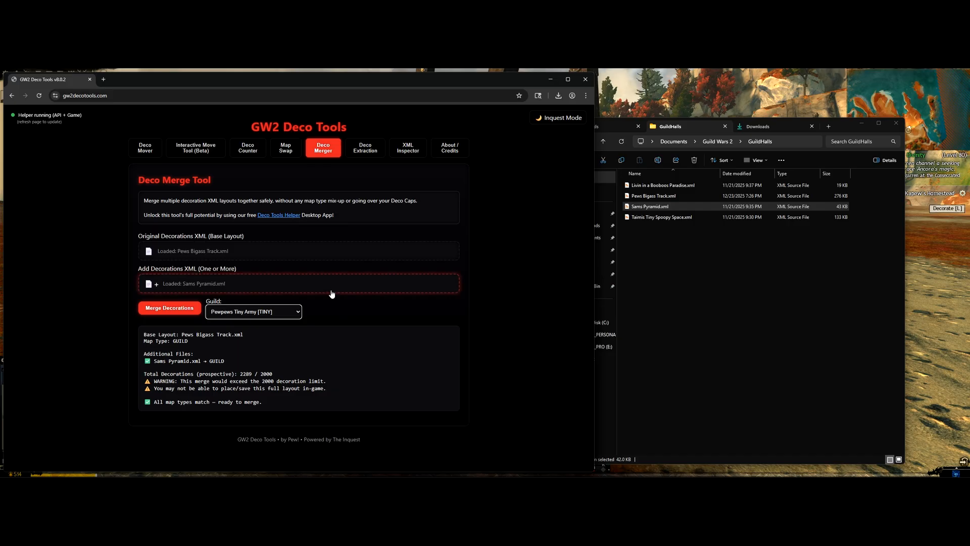
pyautogui.click(678, 243)
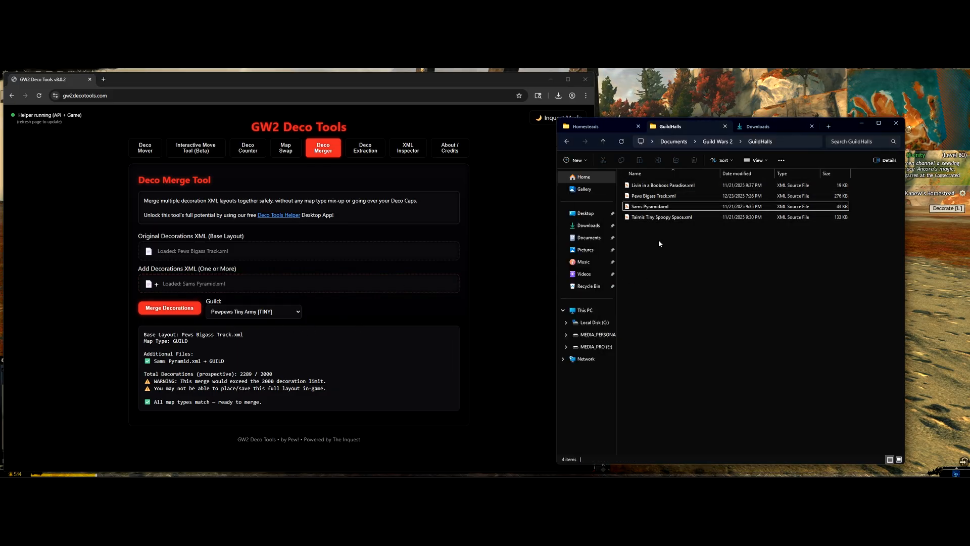
pyautogui.moveTo(660, 218); pyautogui.dragTo(286, 251)
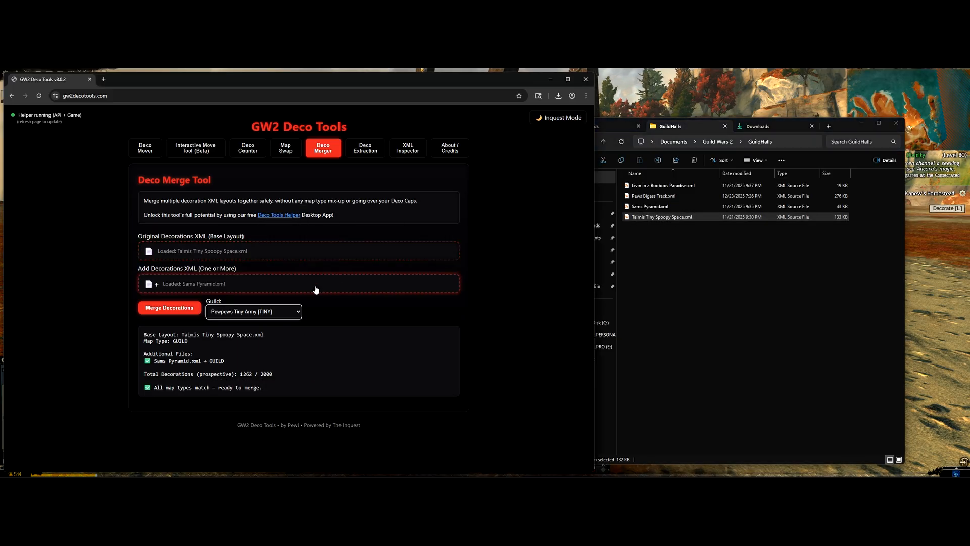
# Step: Re-add Sams Pyramid.xml and merge the guild layouts into one file
pyautogui.click(298, 313)
pyautogui.click(672, 243)
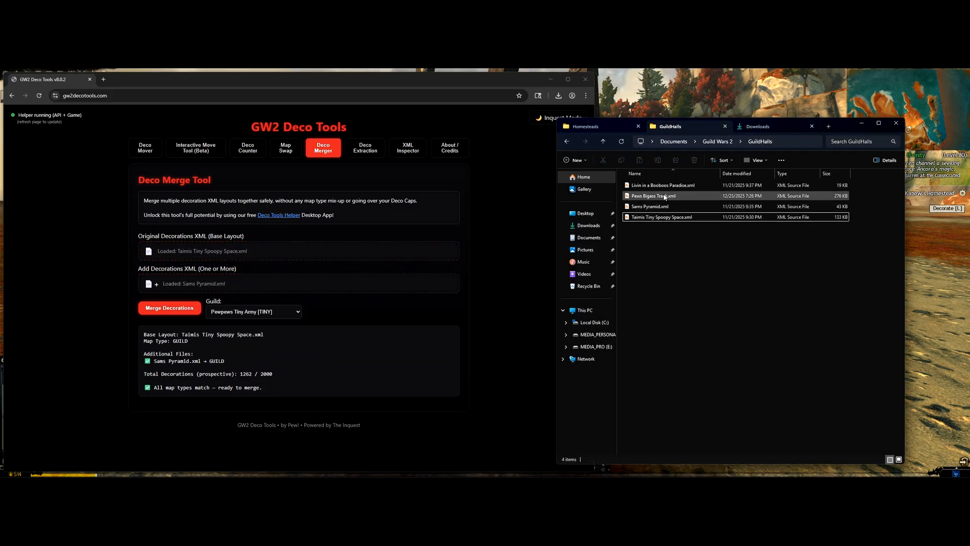
pyautogui.moveTo(657, 211); pyautogui.dragTo(267, 277)
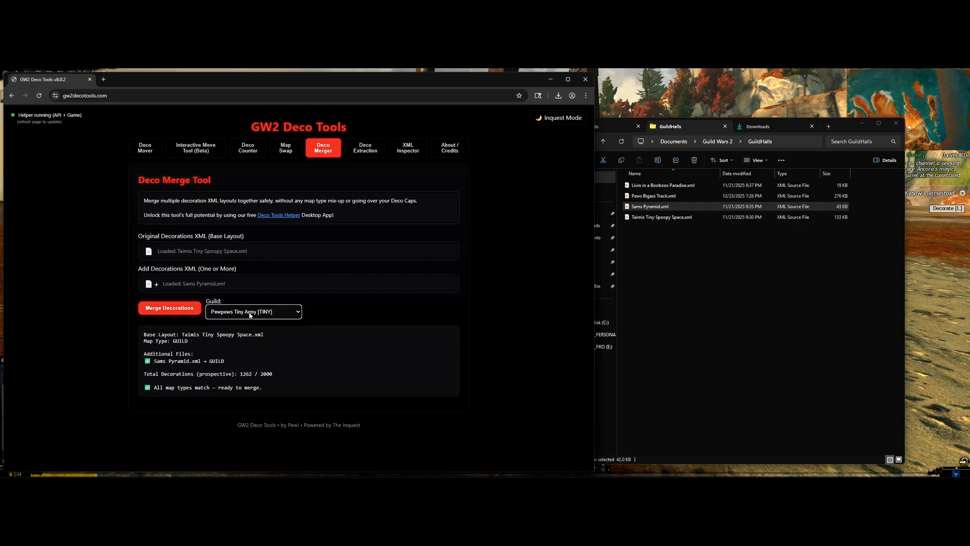
pyautogui.click(166, 309)
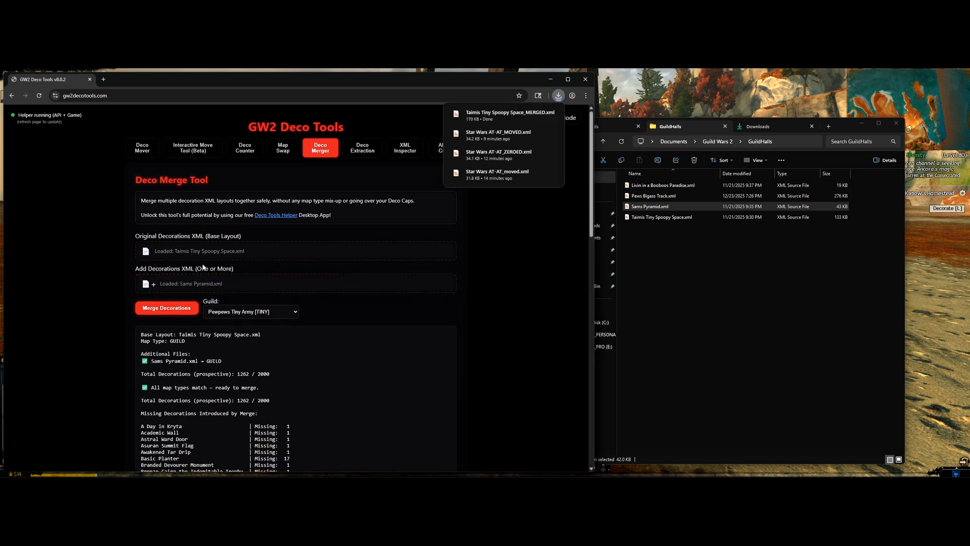
# Step: Review the Missing Decorations list, such as 17 Basic Planters, then show the Homesteads layout folder
pyautogui.scroll(-3, 374, 310)
pyautogui.scroll(-4, 354, 299)
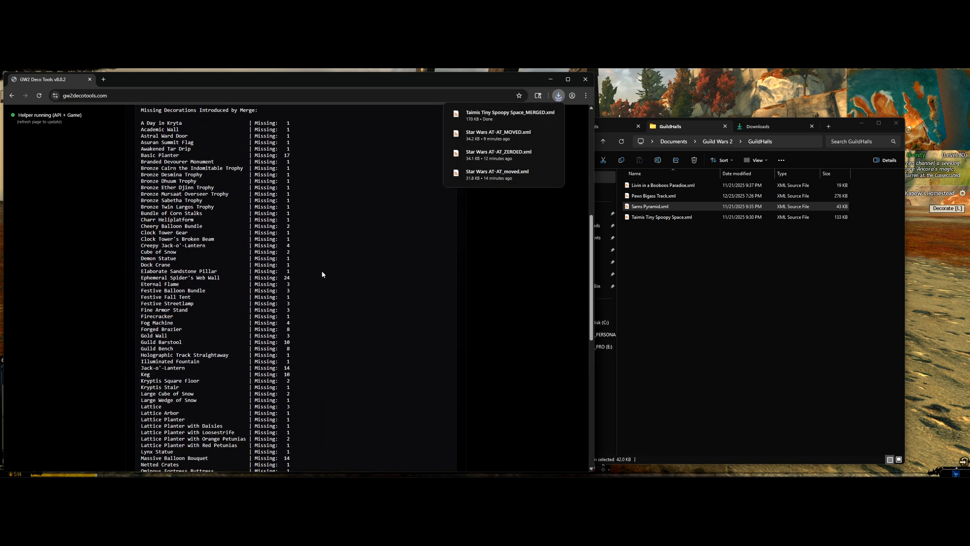
pyautogui.scroll(3, 249, 260)
pyautogui.scroll(3, 249, 260)
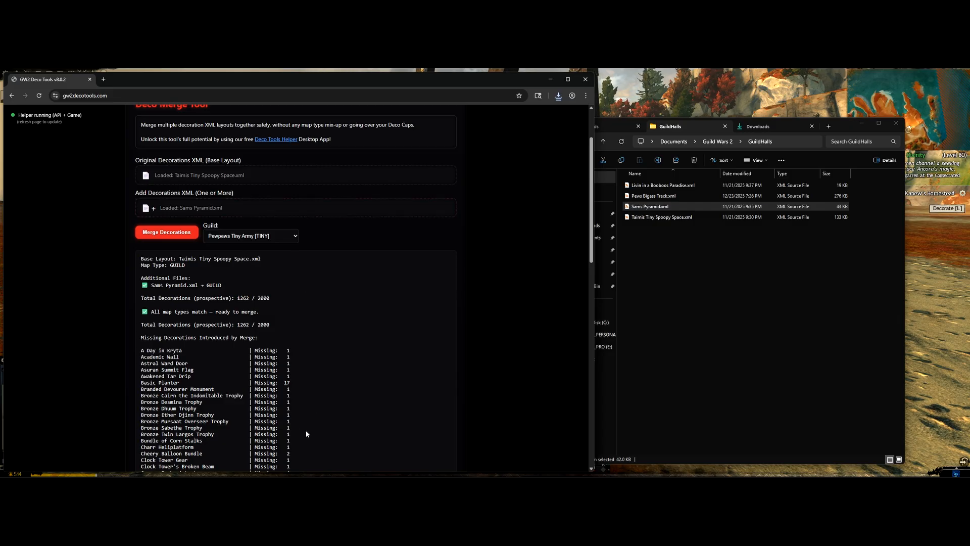
pyautogui.scroll(-2, 305, 430)
pyautogui.scroll(2, 236, 166)
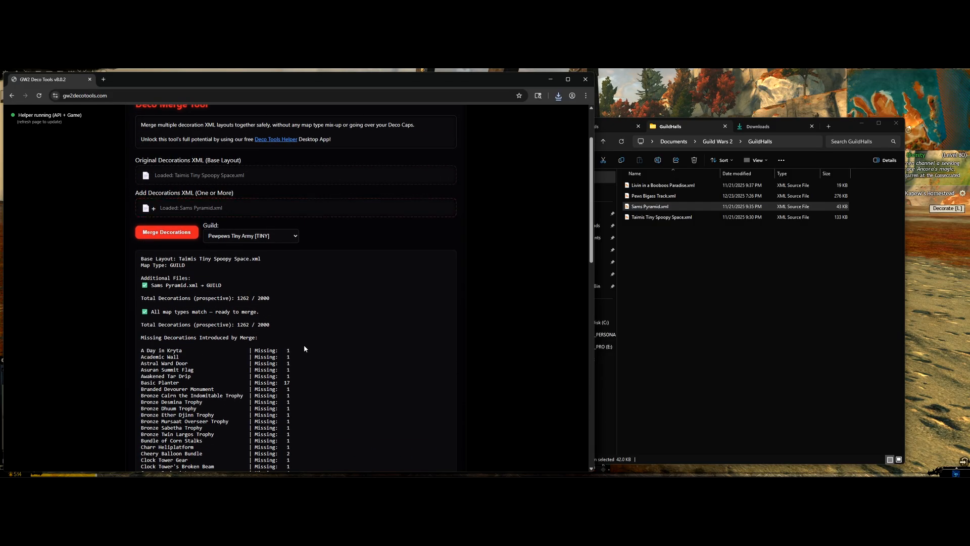
pyautogui.scroll(-5, 304, 345)
pyautogui.scroll(-10, 291, 357)
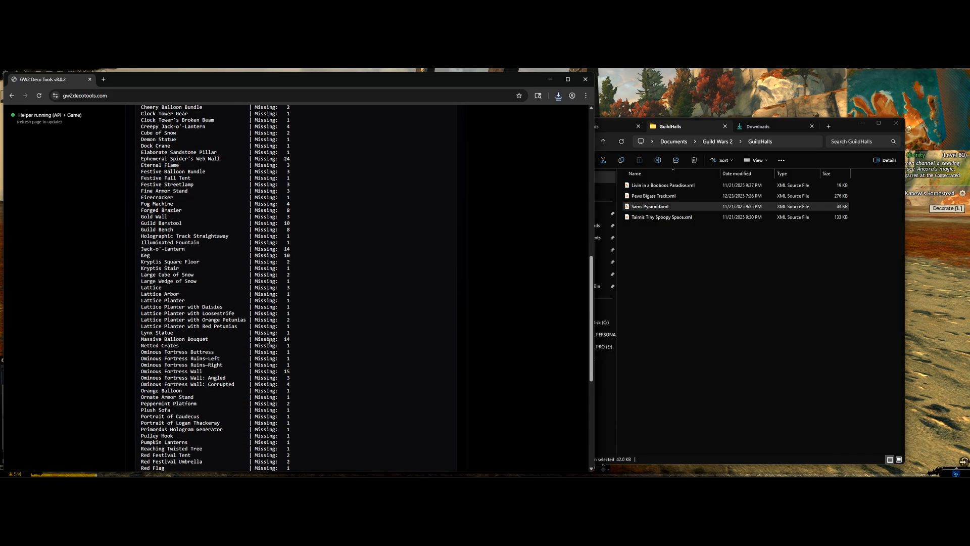
pyautogui.scroll(15, 254, 364)
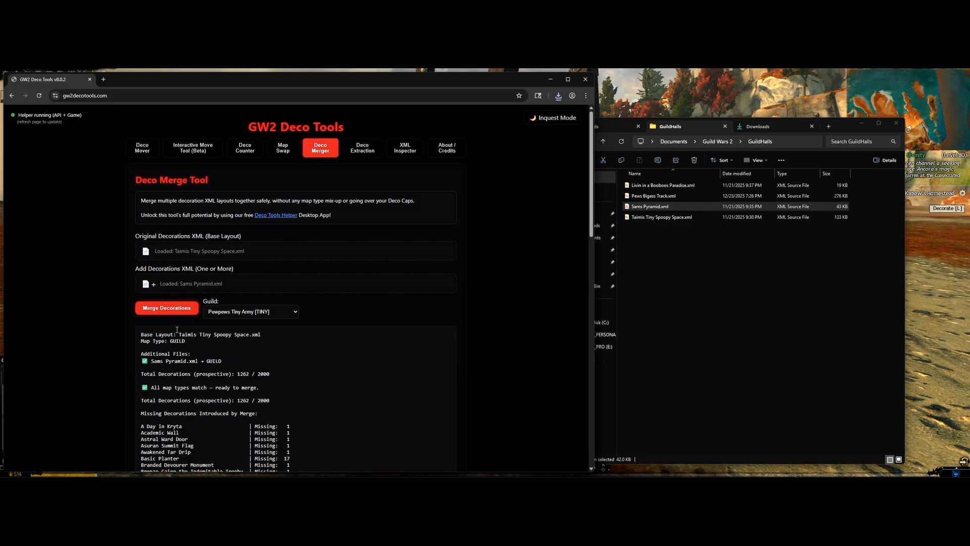
pyautogui.click(691, 247)
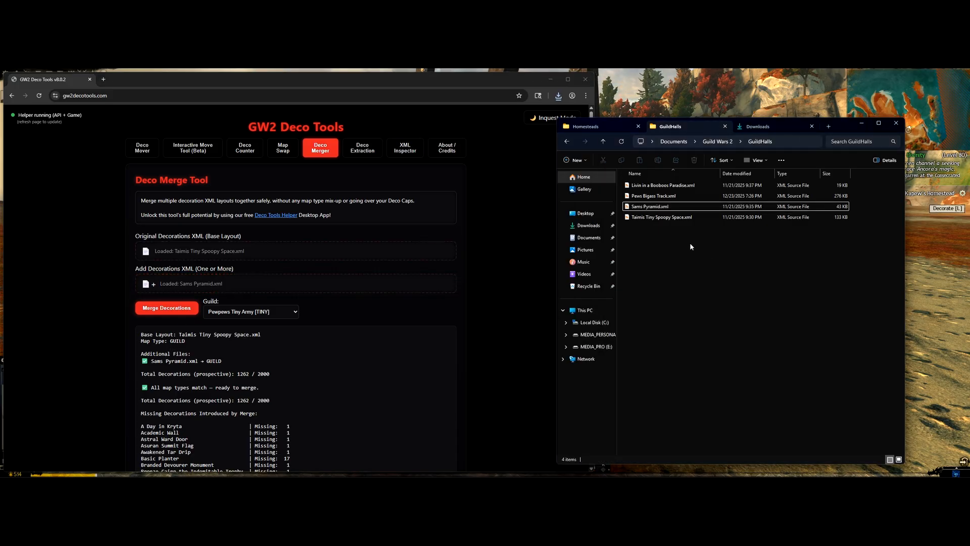
pyautogui.click(609, 126)
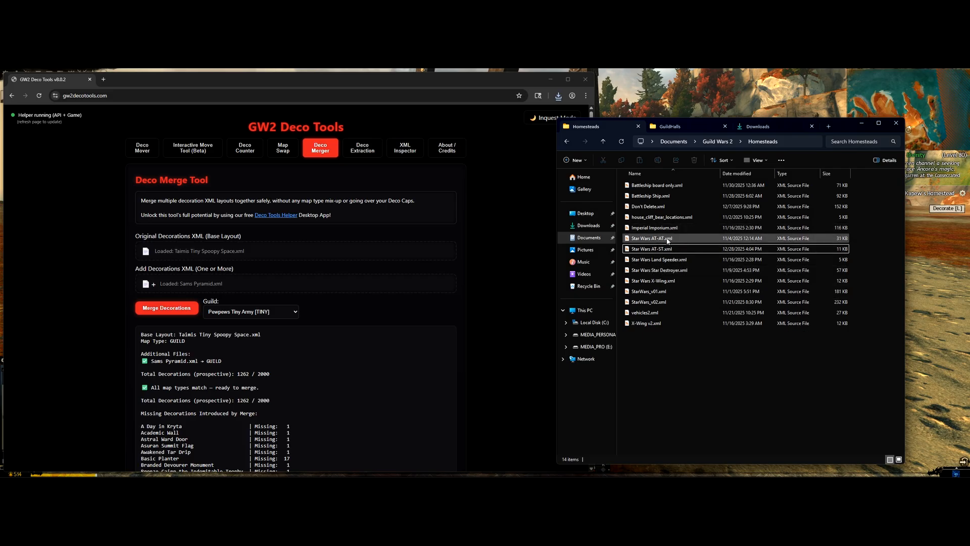
# Step: Try Star Wars AT-AT.xml, then Pews Bigass Track, as the merge base, and open Deco Extraction
pyautogui.moveTo(667, 241); pyautogui.dragTo(289, 251)
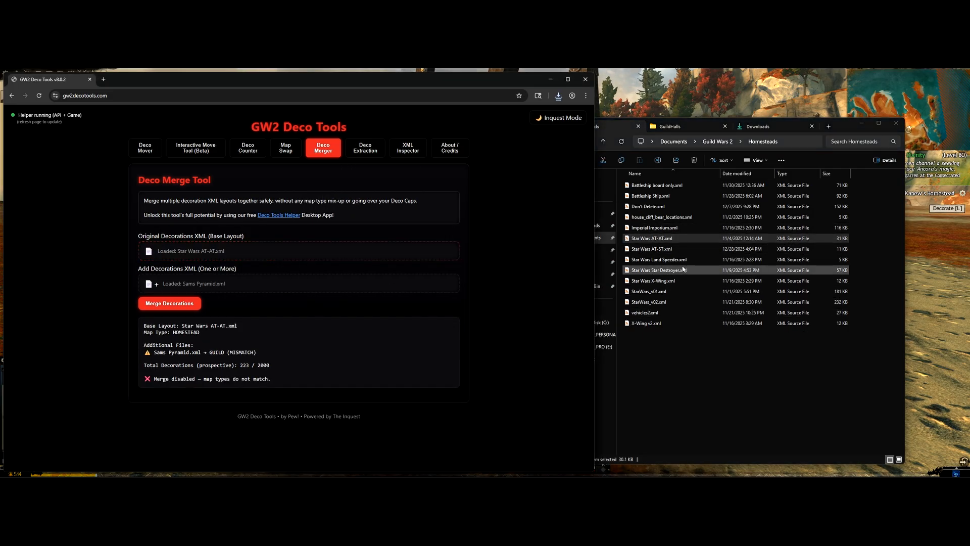
pyautogui.click(698, 261)
pyautogui.moveTo(696, 247); pyautogui.dragTo(311, 283)
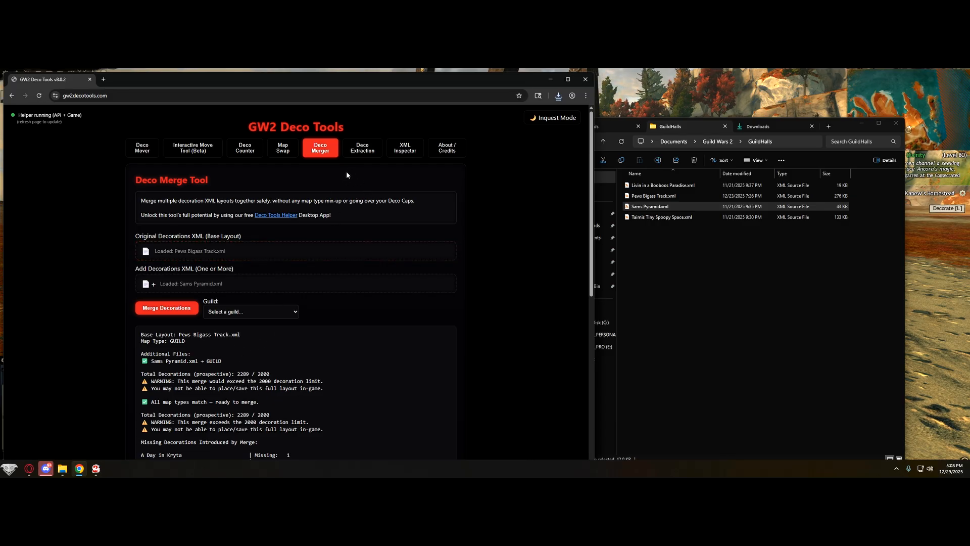
pyautogui.click(362, 148)
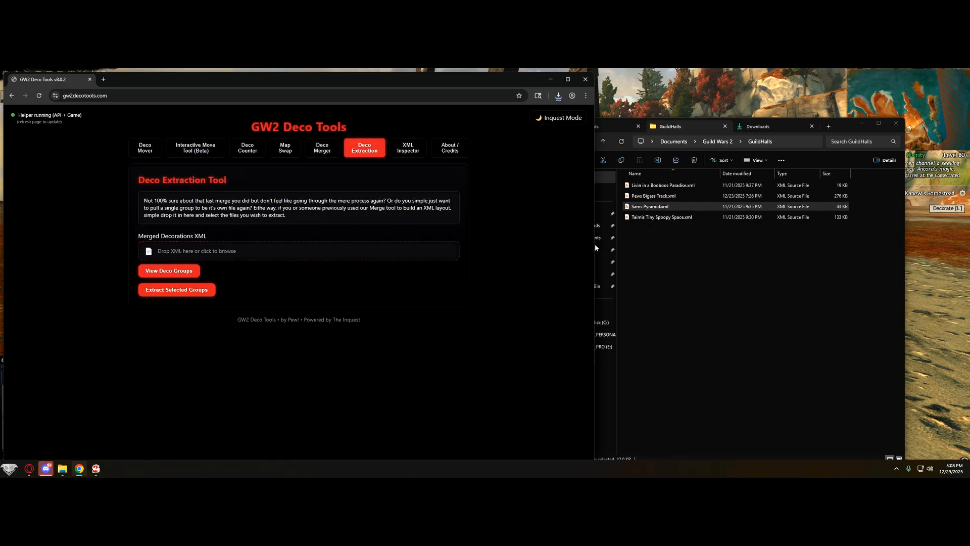
# Step: Extract the Sams Pyramid group from Pews Bigass Track_MERGED.xml into its own downloaded file
pyautogui.click(759, 127)
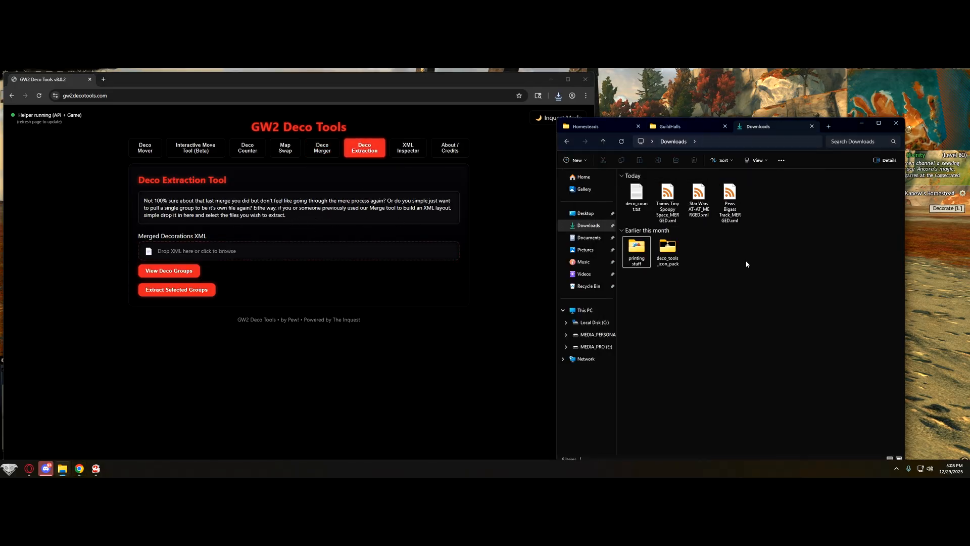
pyautogui.moveTo(729, 201); pyautogui.dragTo(309, 255)
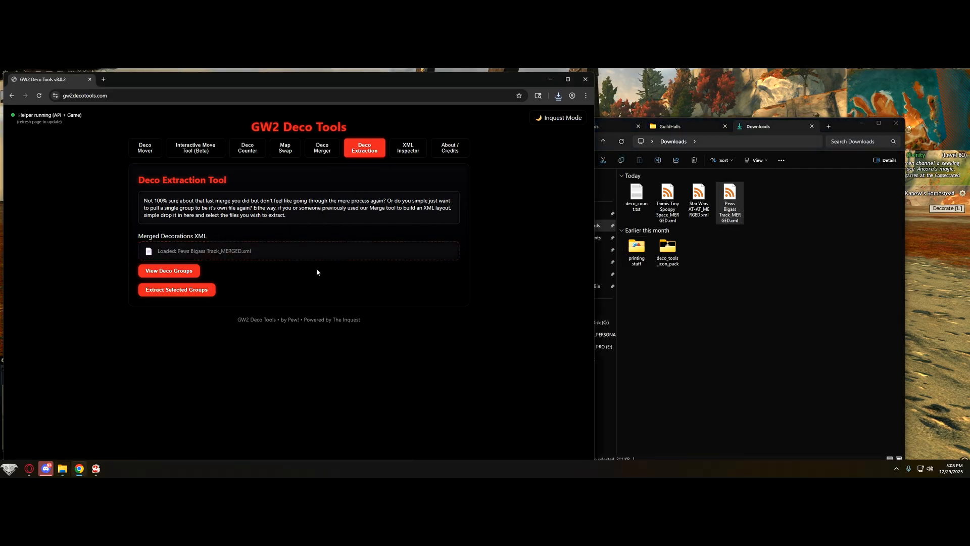
pyautogui.click(175, 275)
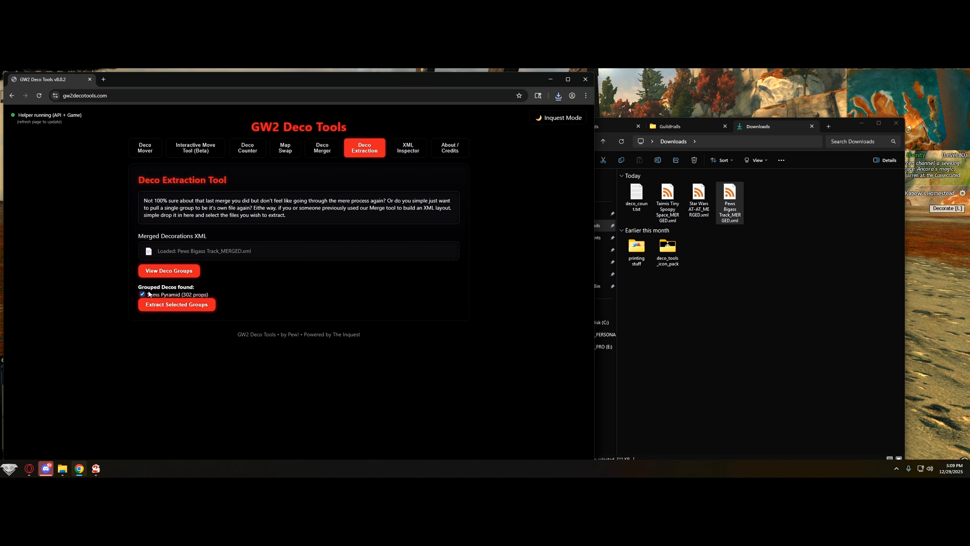
pyautogui.click(143, 294)
pyautogui.click(168, 304)
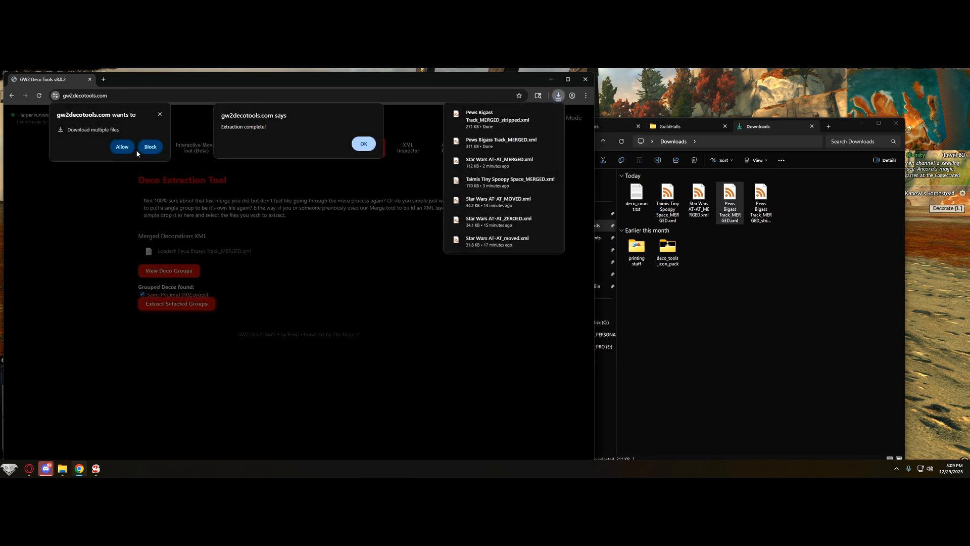
pyautogui.click(122, 147)
pyautogui.click(363, 144)
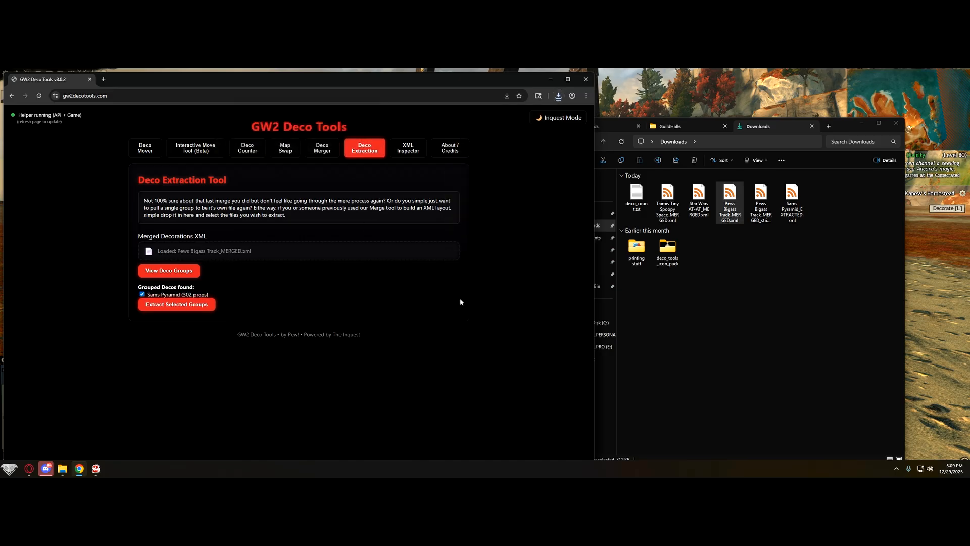
# Step: Check the new Sams Pyramid_EXTRACTED.xml in the file browser and return to the deco tools page
pyautogui.click(802, 286)
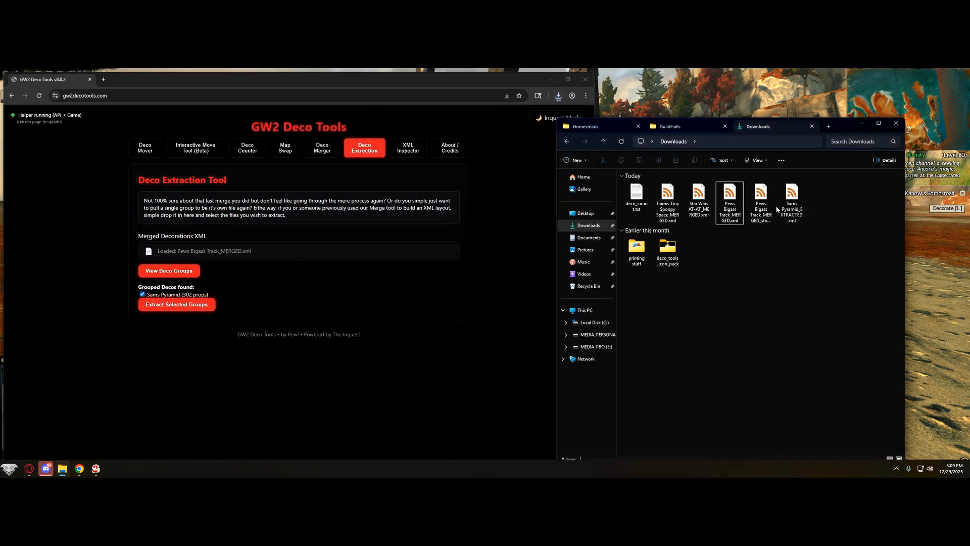
pyautogui.click(782, 218)
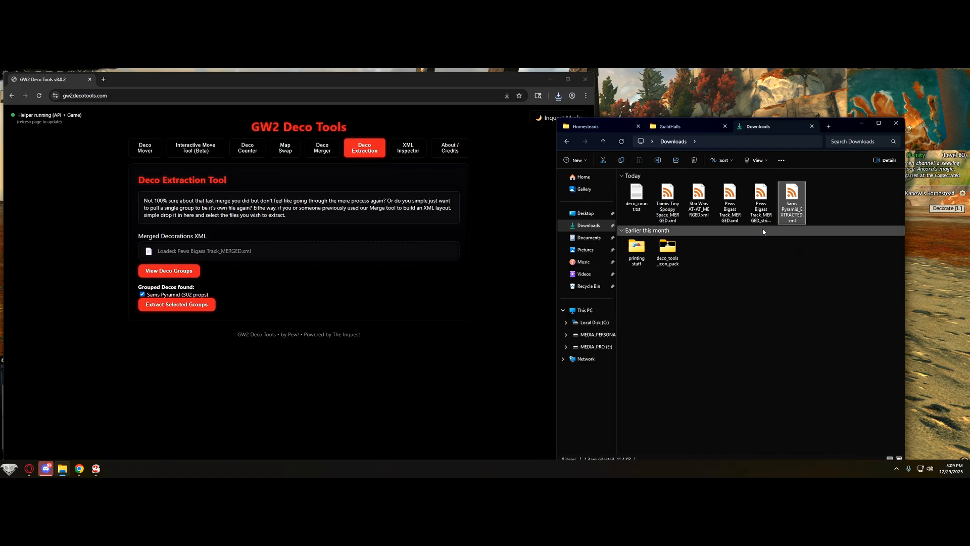
pyautogui.click(742, 295)
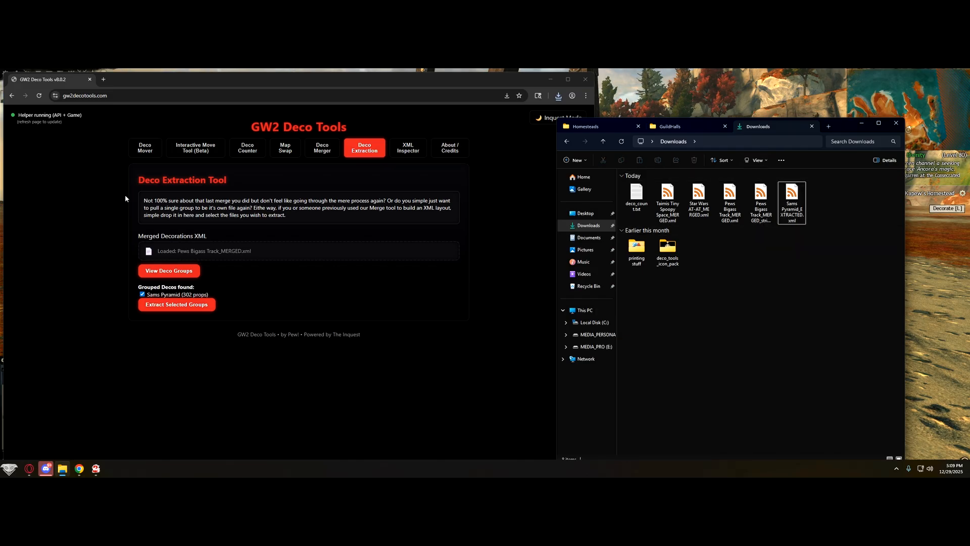
pyautogui.click(296, 195)
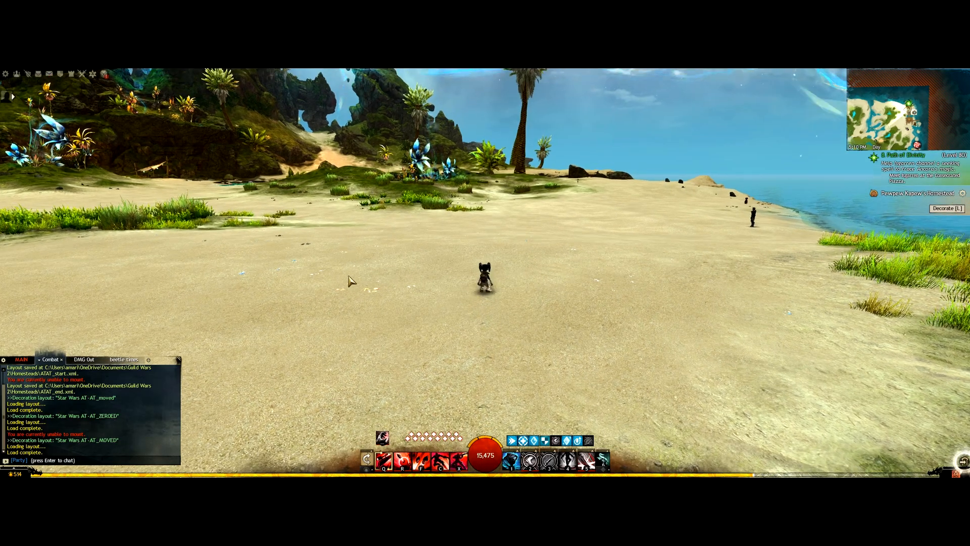
pyautogui.hotkey('alt', 'Tab')
pyautogui.hotkey('alt', 'Tab')
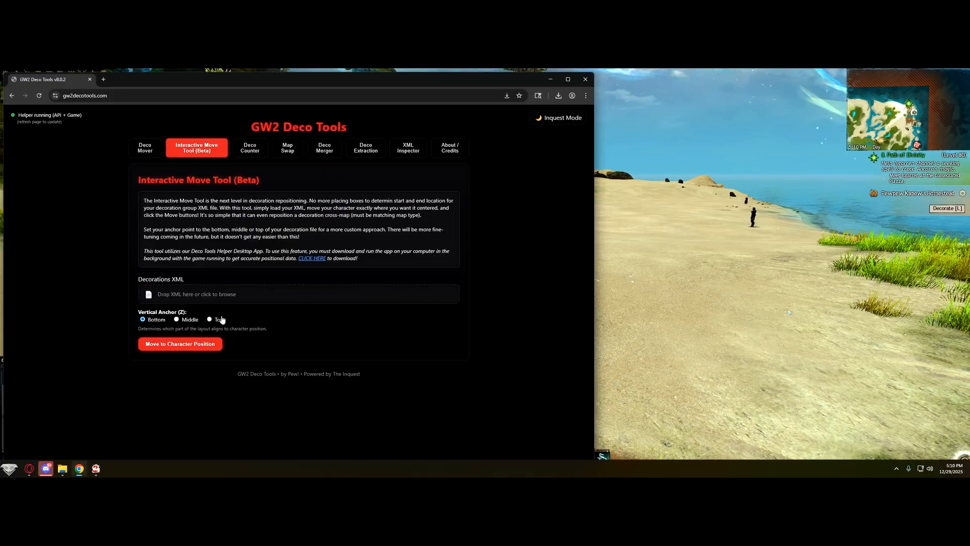
# Step: Reload the page to reconnect the helper and reopen the Interactive Move Tool
pyautogui.click(249, 148)
pyautogui.click(197, 151)
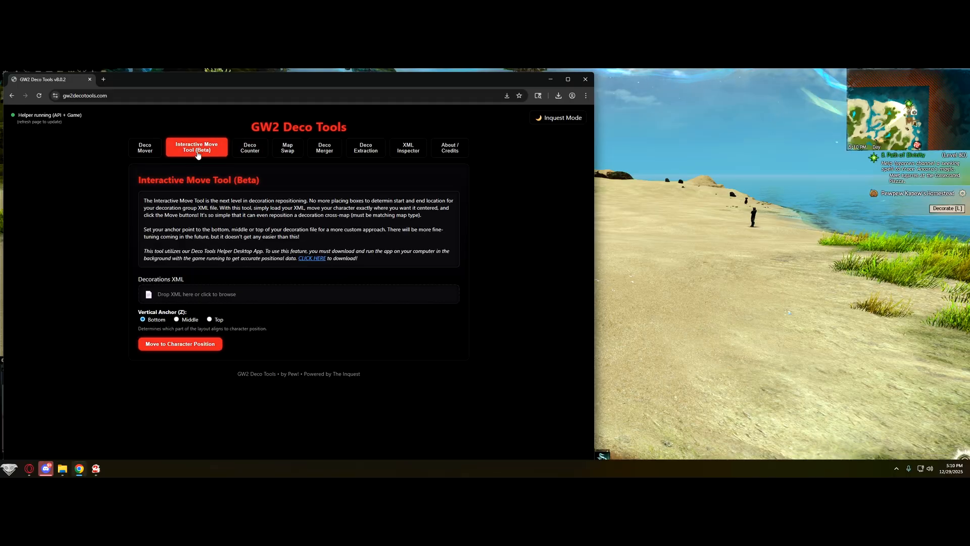
pyautogui.click(39, 96)
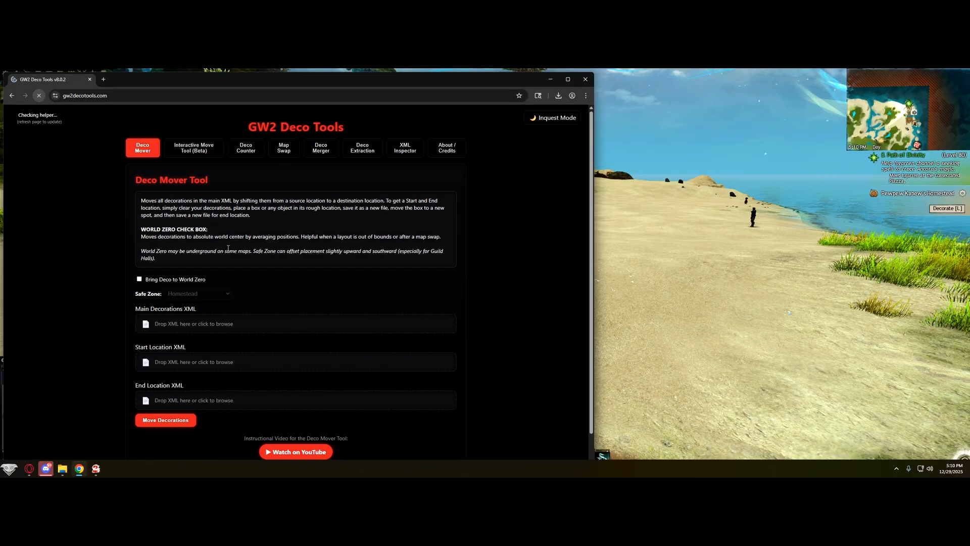
pyautogui.click(194, 148)
# Step: Load Star Wars AT-ST.xml from the Homesteads folder into the move tool, then switch to the game
pyautogui.click(62, 469)
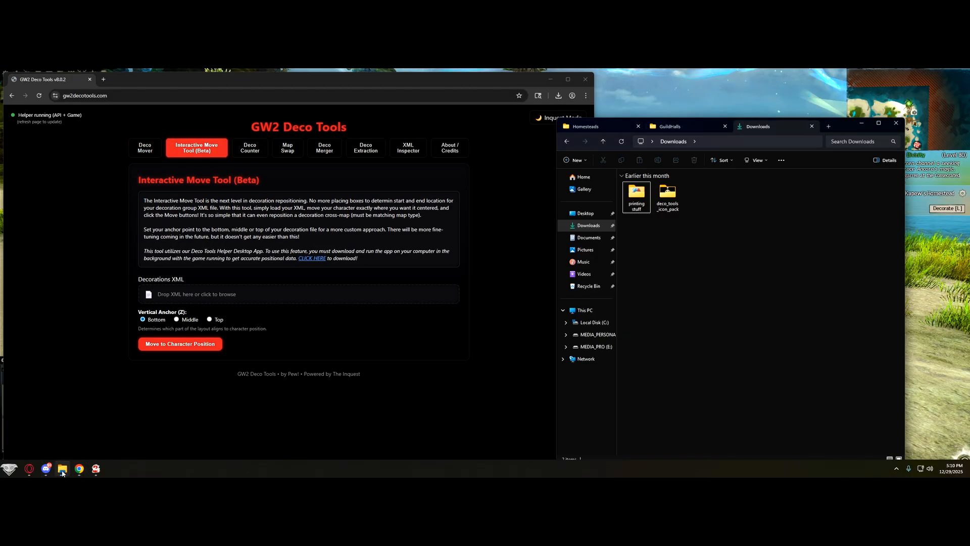
pyautogui.click(586, 126)
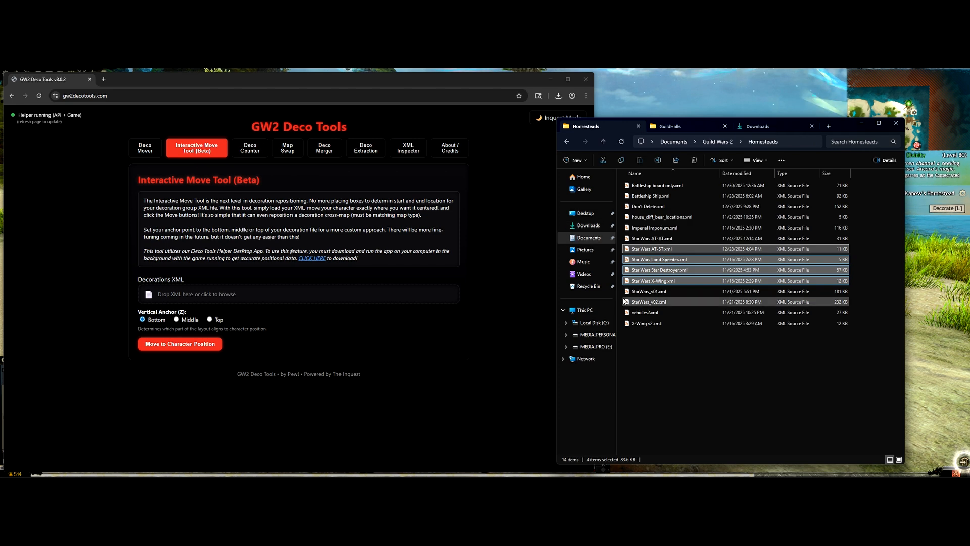
pyautogui.click(669, 332)
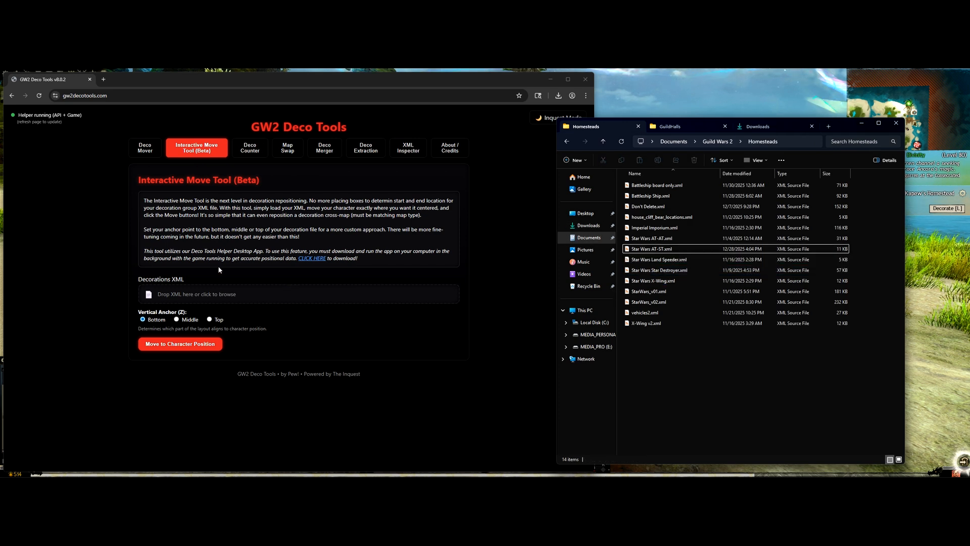
pyautogui.click(660, 250)
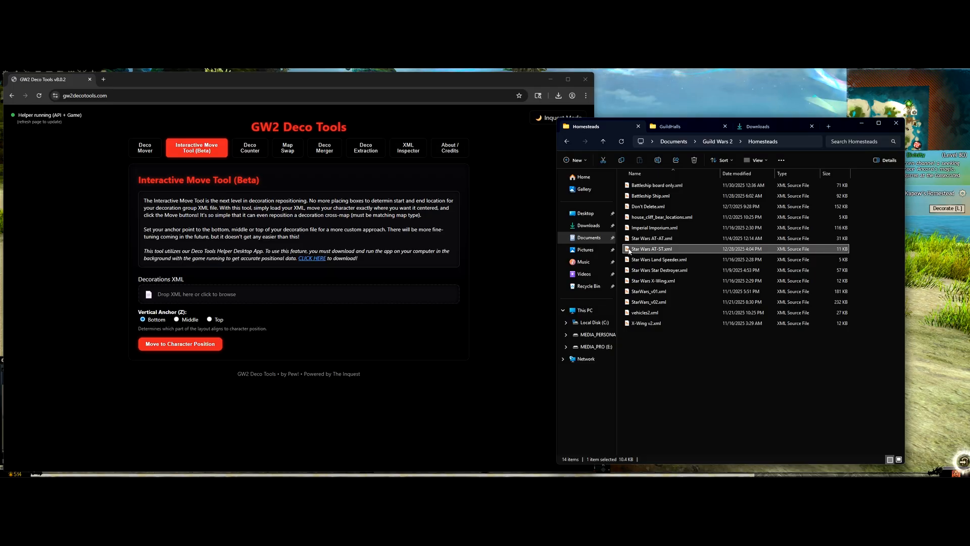
pyautogui.moveTo(629, 250); pyautogui.dragTo(351, 298)
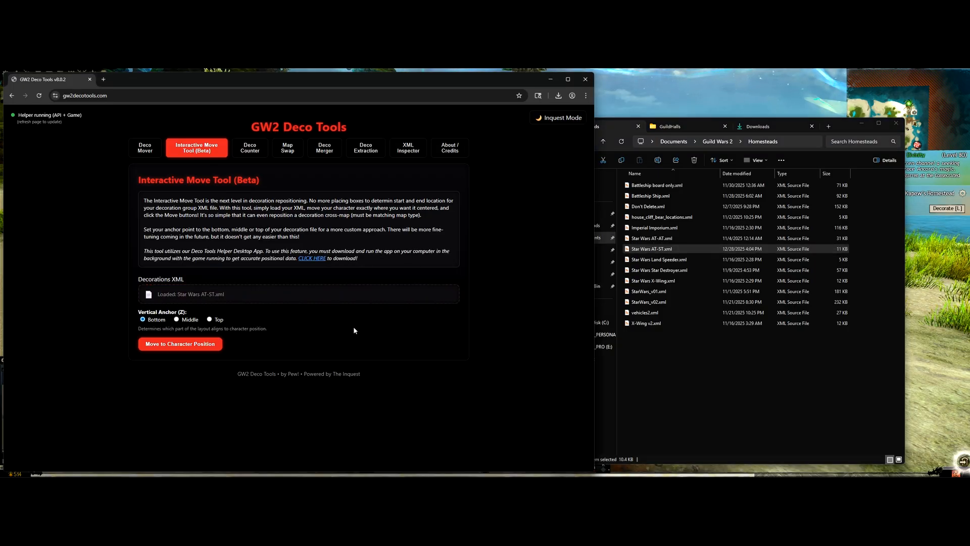
pyautogui.click(931, 412)
# Step: Run the character across the beach and move the layout to the character's position
pyautogui.press('w')
pyautogui.press('space')
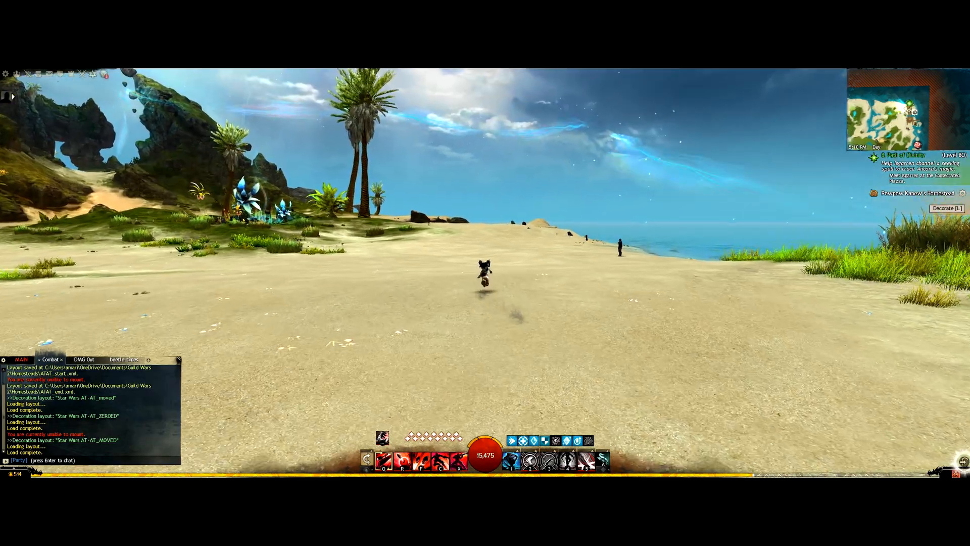
pyautogui.press('w')
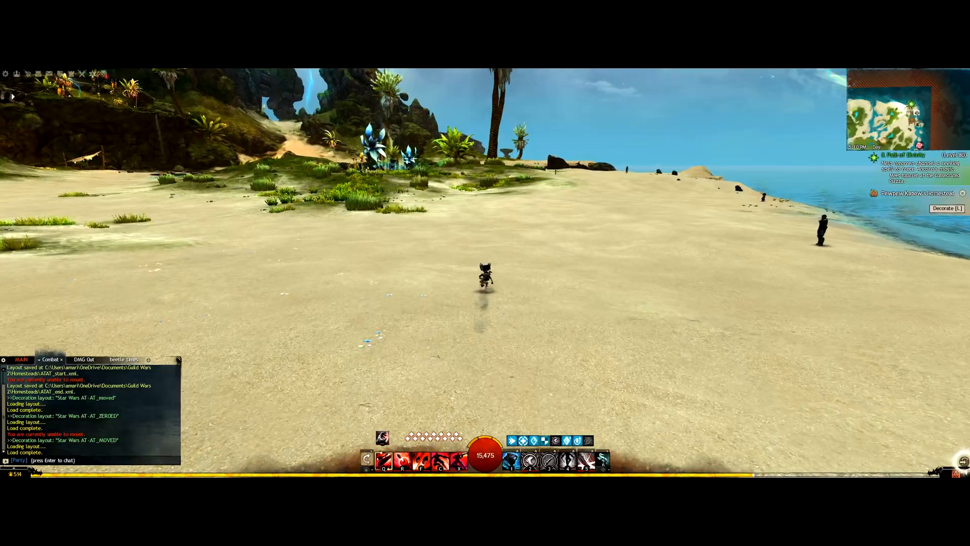
pyautogui.hotkey('alt', 'Tab')
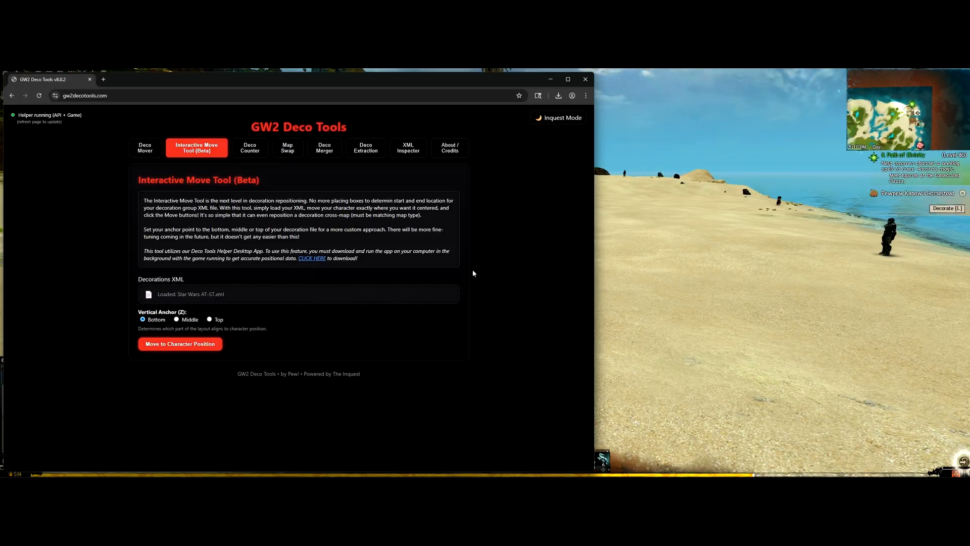
pyautogui.click(146, 346)
pyautogui.click(698, 295)
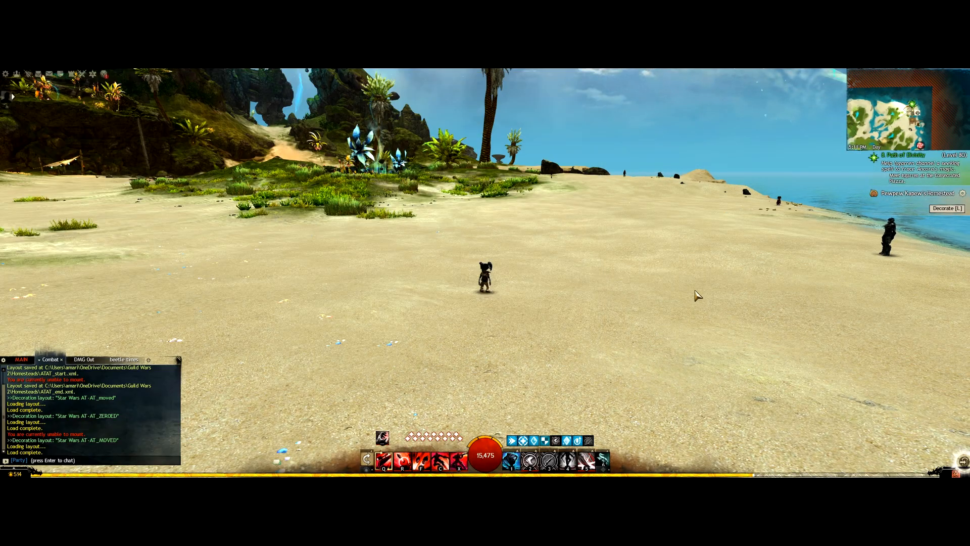
# Step: Run further along the beach, look around, and switch to the Homesteads folder window
pyautogui.press('w')
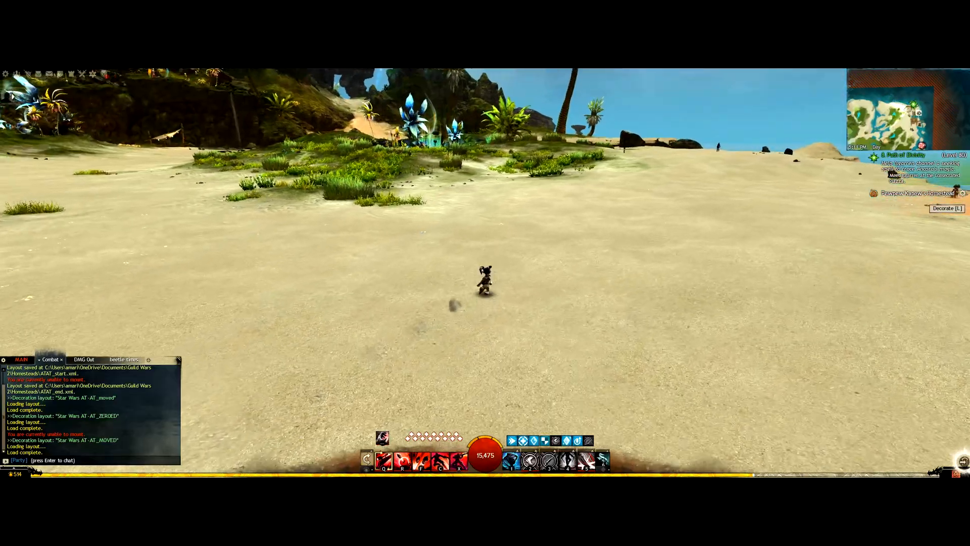
pyautogui.moveTo(584, 285); pyautogui.dragTo(483, 284)
pyautogui.moveTo(583, 285); pyautogui.dragTo(382, 284)
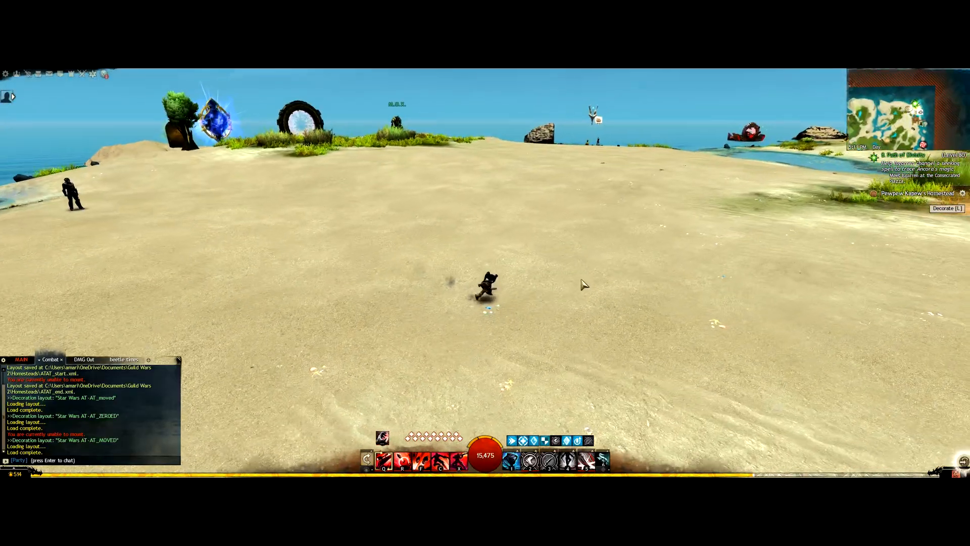
pyautogui.hotkey('alt', 'Tab')
pyautogui.hotkey('alt', 'Tab')
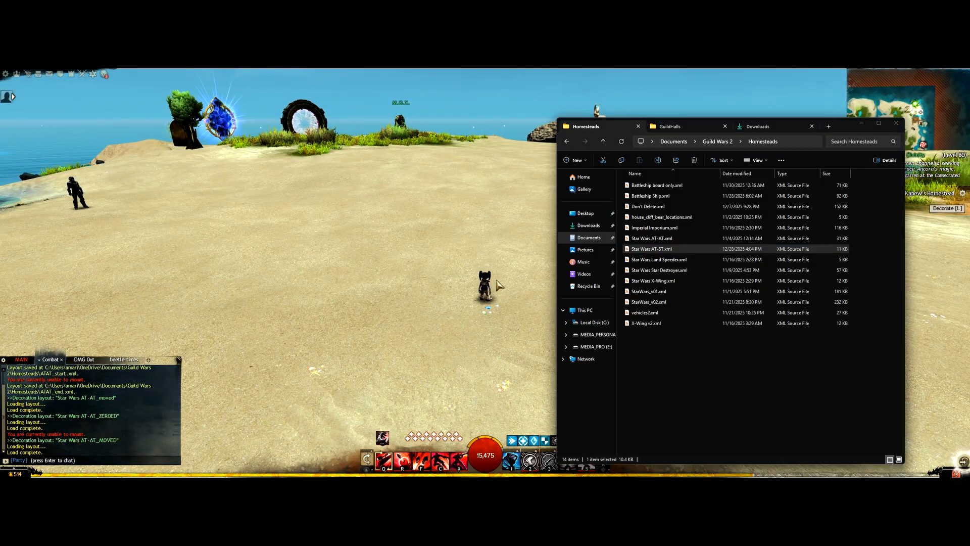
# Step: Move Star Wars AT-ST_MOVED.xml from Downloads into the Homesteads folder
pyautogui.hotkey('alt', 'Tab')
pyautogui.hotkey('alt', 'Tab')
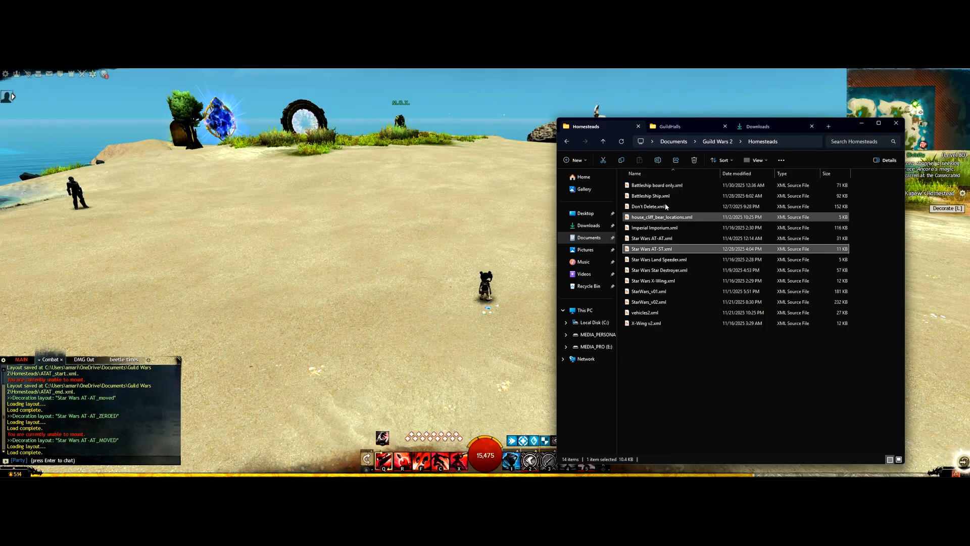
pyautogui.click(758, 127)
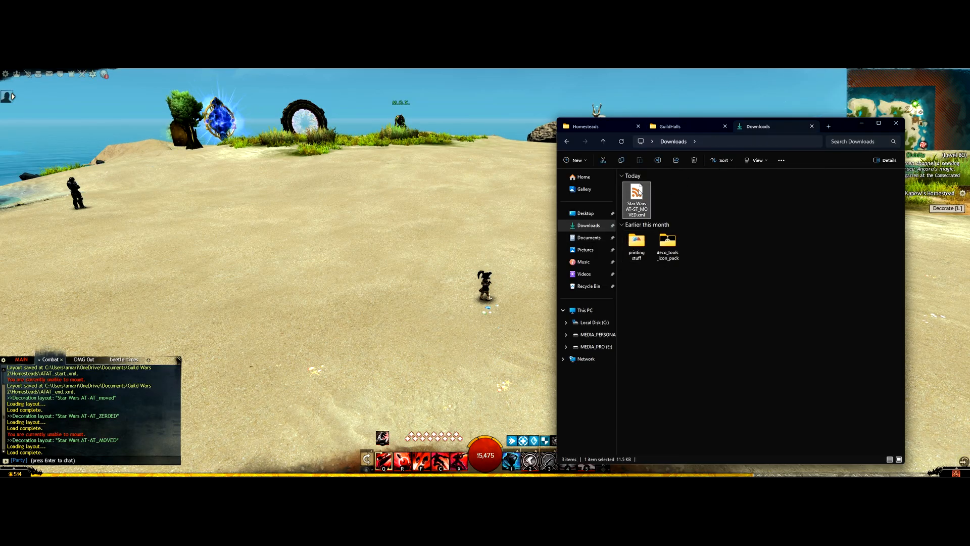
pyautogui.moveTo(640, 192); pyautogui.dragTo(661, 360)
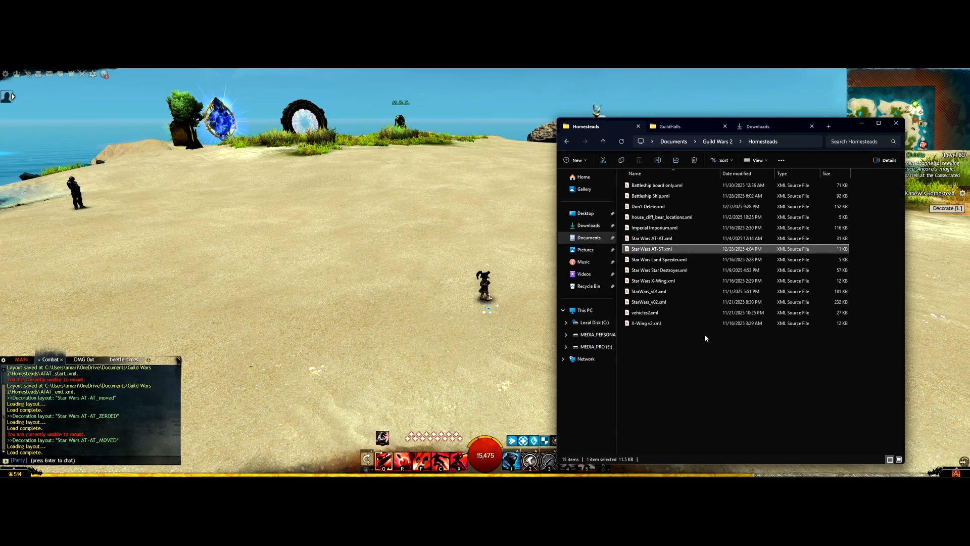
pyautogui.click(691, 394)
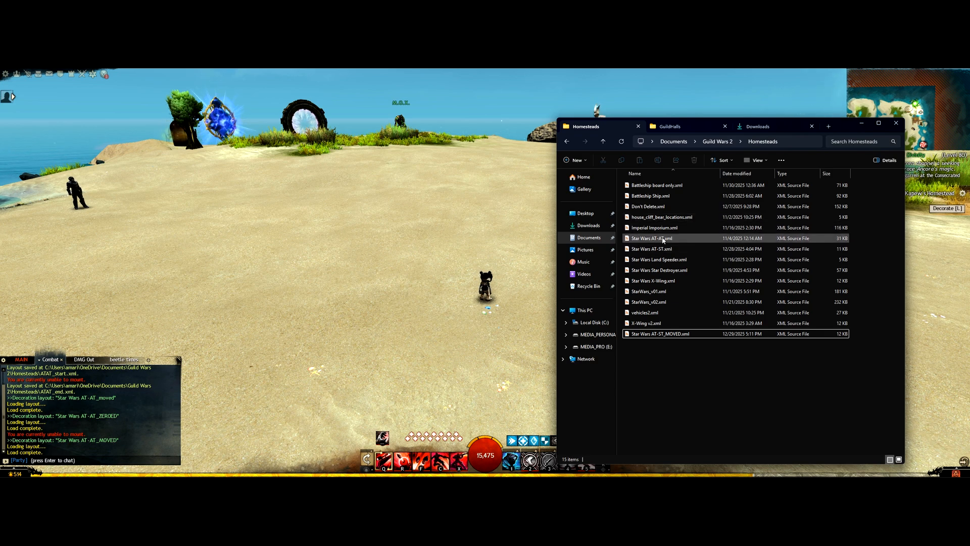
# Step: View the contents of Star Wars AT-ST.xml in the editor, close it, and return to the game
pyautogui.click(664, 249)
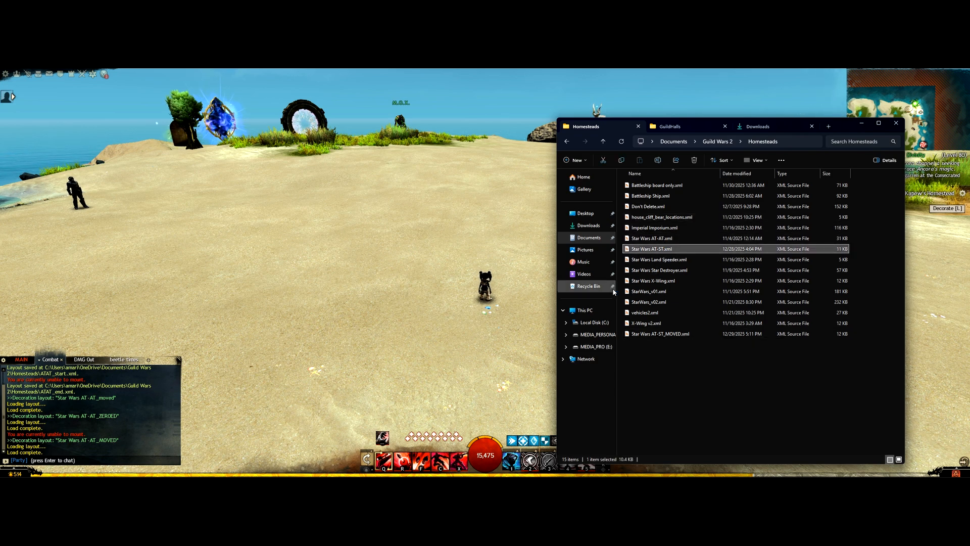
pyautogui.press('Return')
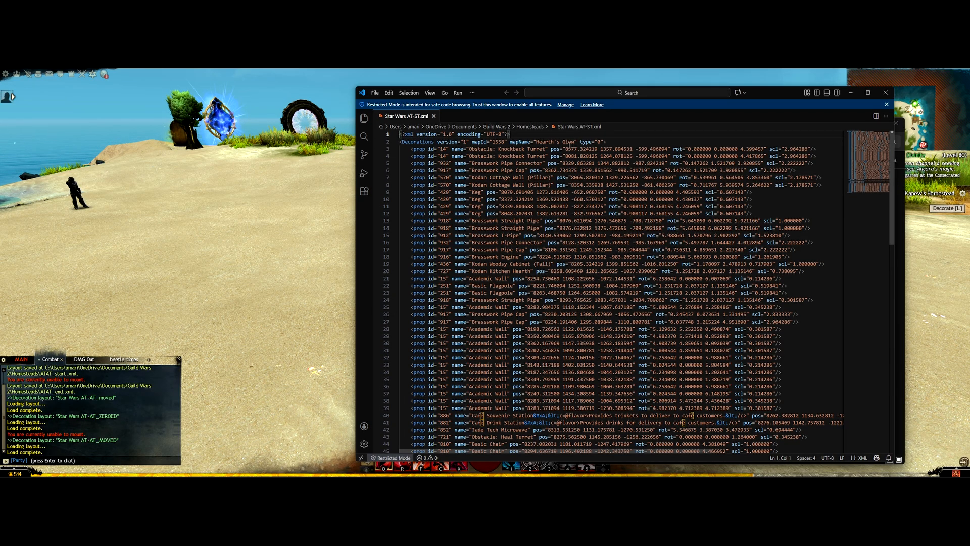
pyautogui.click(885, 92)
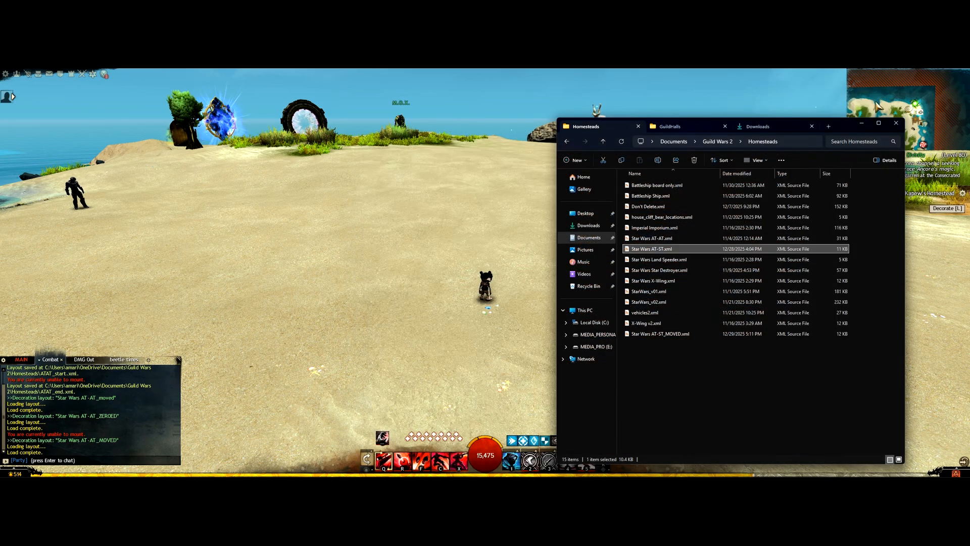
pyautogui.click(321, 285)
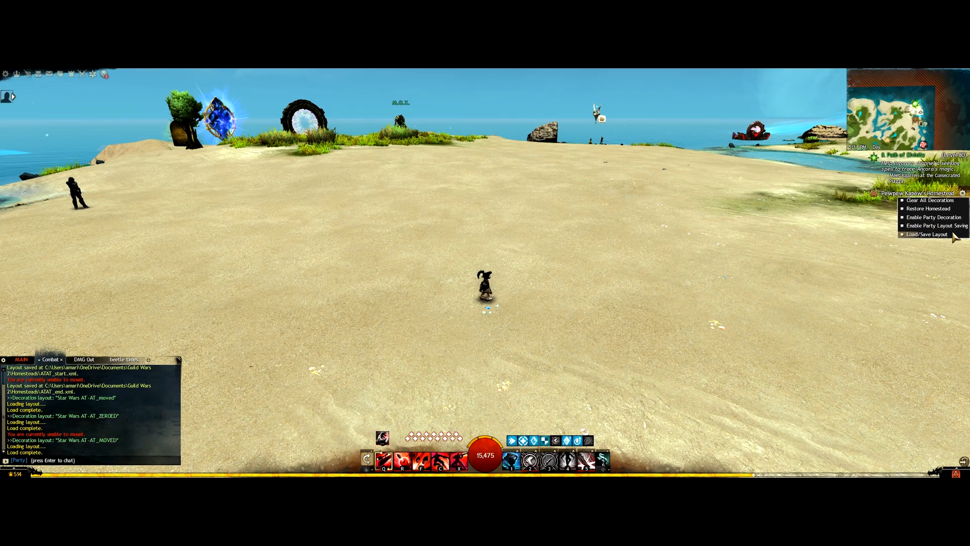
# Step: Load the Star Wars AT-ST_MOVED homestead layout and close the layouts list
pyautogui.click(954, 234)
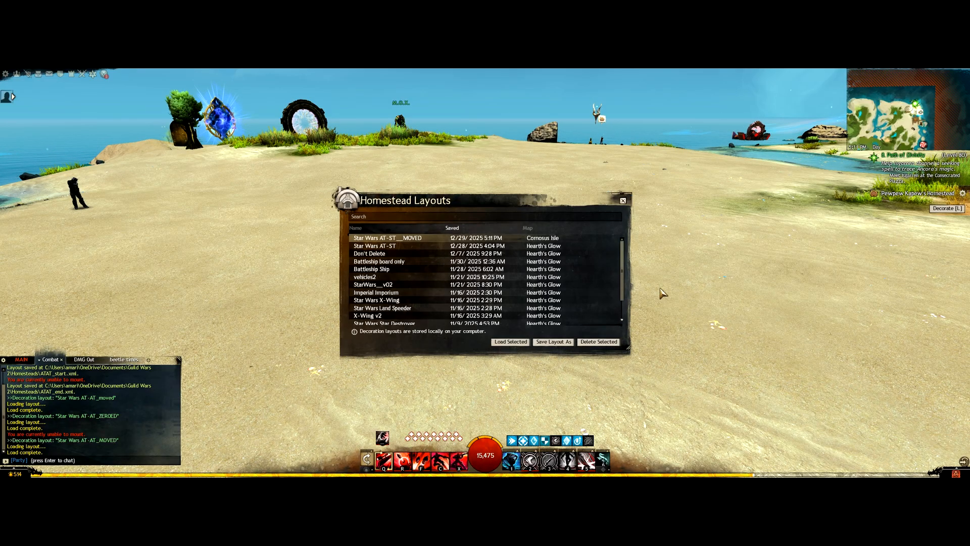
pyautogui.click(511, 342)
pyautogui.click(489, 288)
pyautogui.click(625, 202)
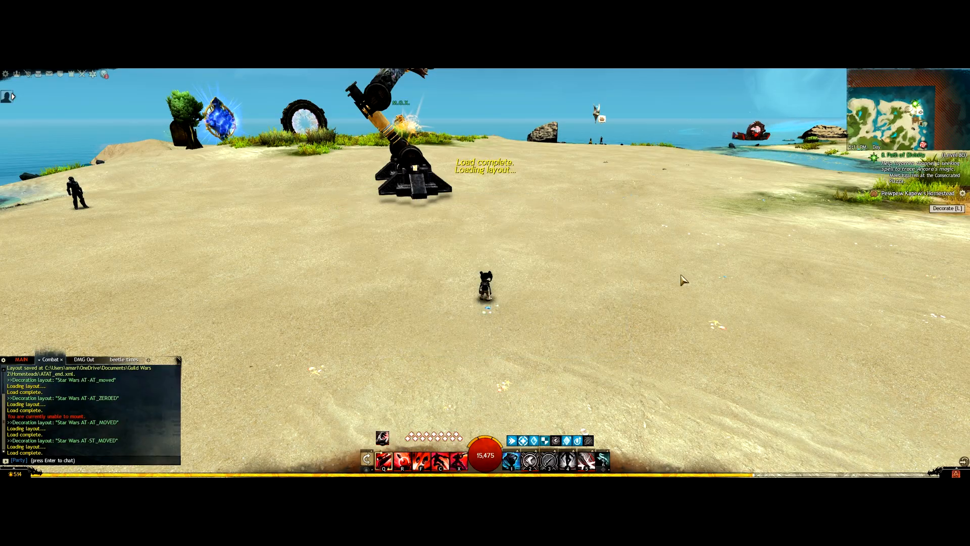
# Step: Run around the beach inspecting the AT-ST from several angles, then switch to the browser
pyautogui.press('w')
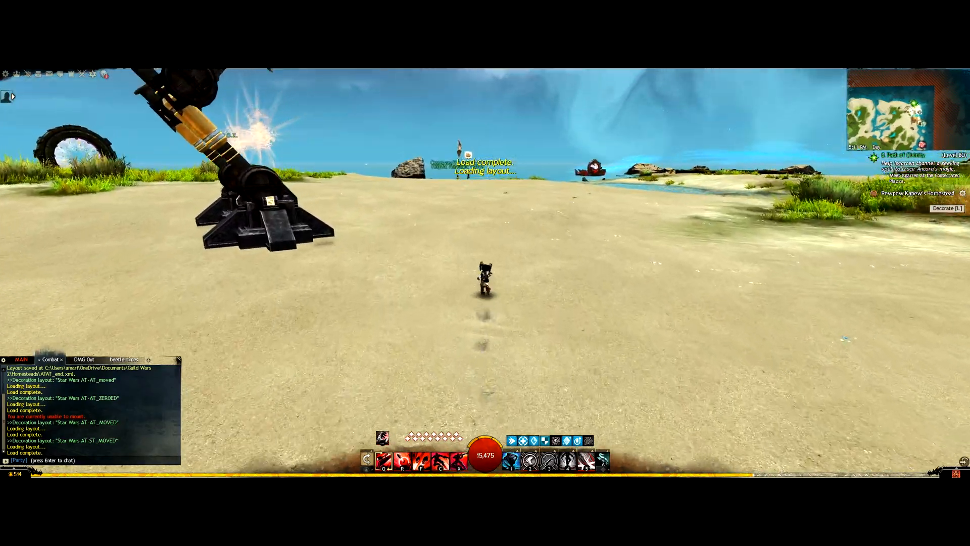
pyautogui.press('w')
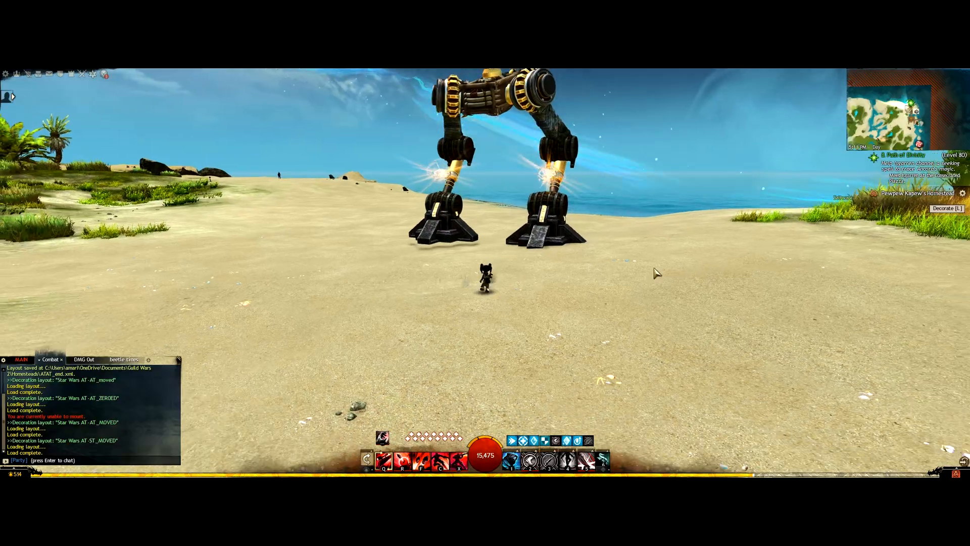
pyautogui.press('w')
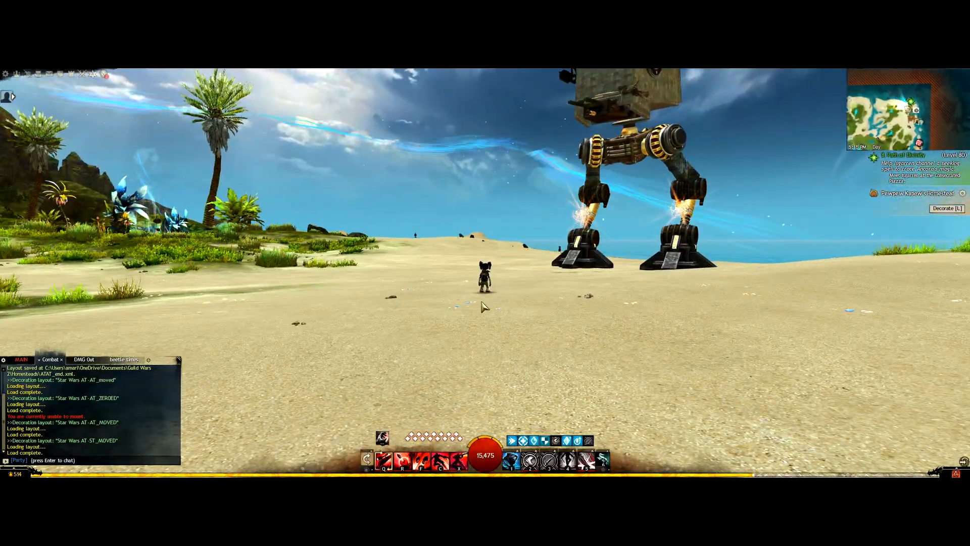
pyautogui.press('w')
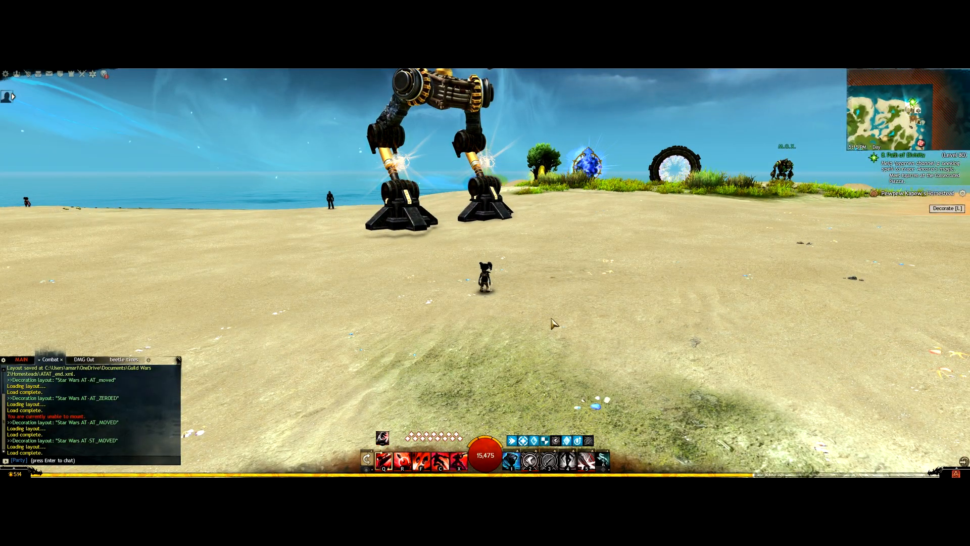
pyautogui.hotkey('alt', 'Tab')
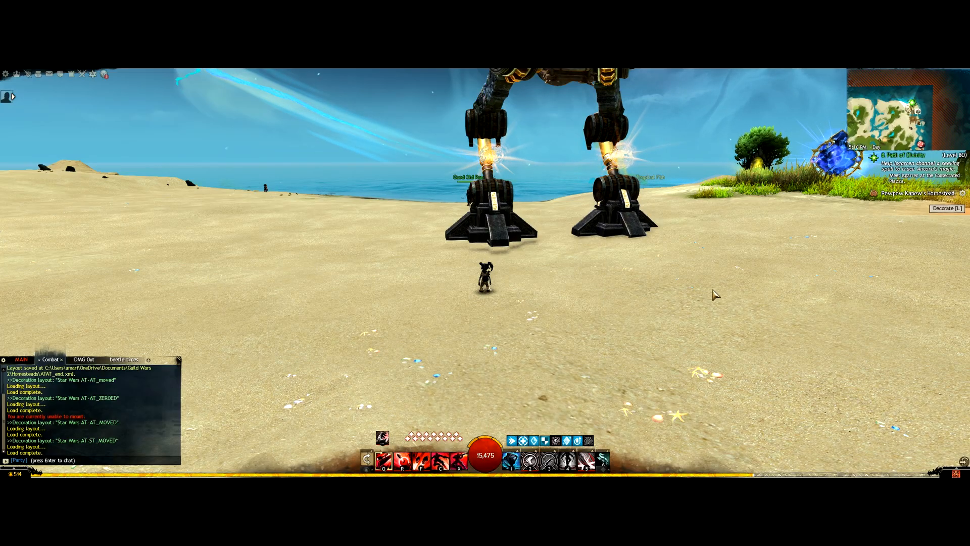
pyautogui.moveTo(697, 280)
pyautogui.mouseDown()
pyautogui.moveTo(607, 280)
pyautogui.moveTo(696, 281)
pyautogui.mouseUp()
pyautogui.press('w')
pyautogui.moveTo(530, 227); pyautogui.dragTo(566, 228)
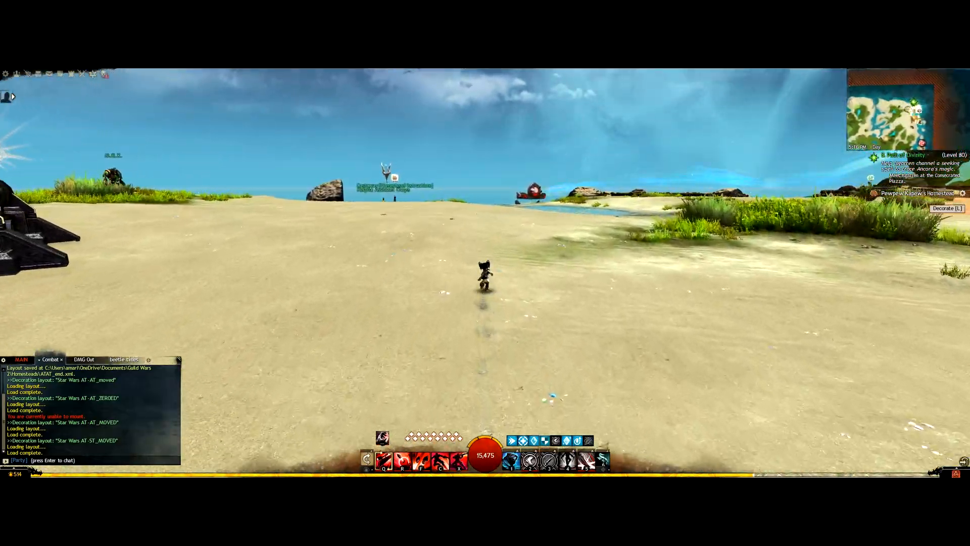
pyautogui.moveTo(556, 265); pyautogui.dragTo(425, 265)
pyautogui.hotkey('alt', 'Tab')
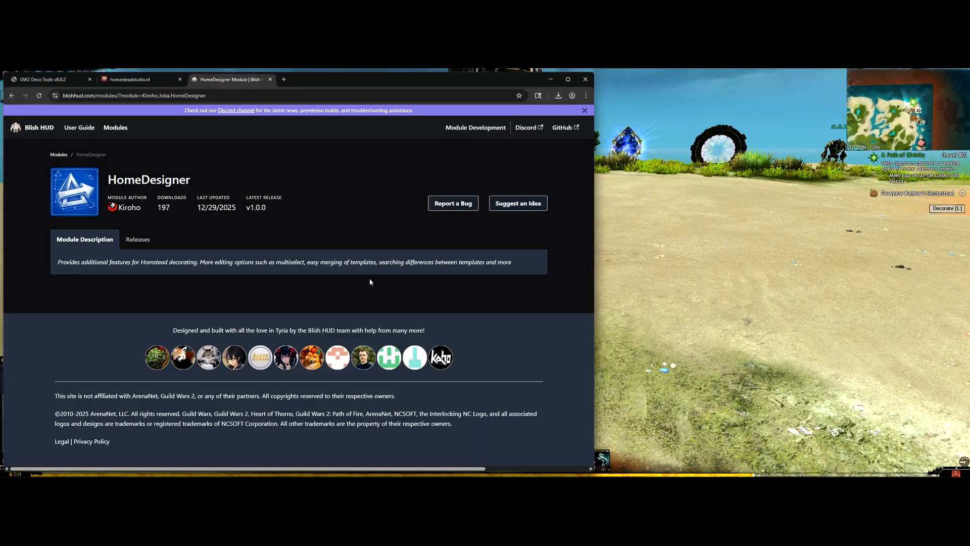
# Step: Zoom around the Hearth's Glow map in Homestead Studio, then return to the Star Wars AT-ST Interactive Move Tool
pyautogui.hotkey('ctrl', 'shift', 'Tab')
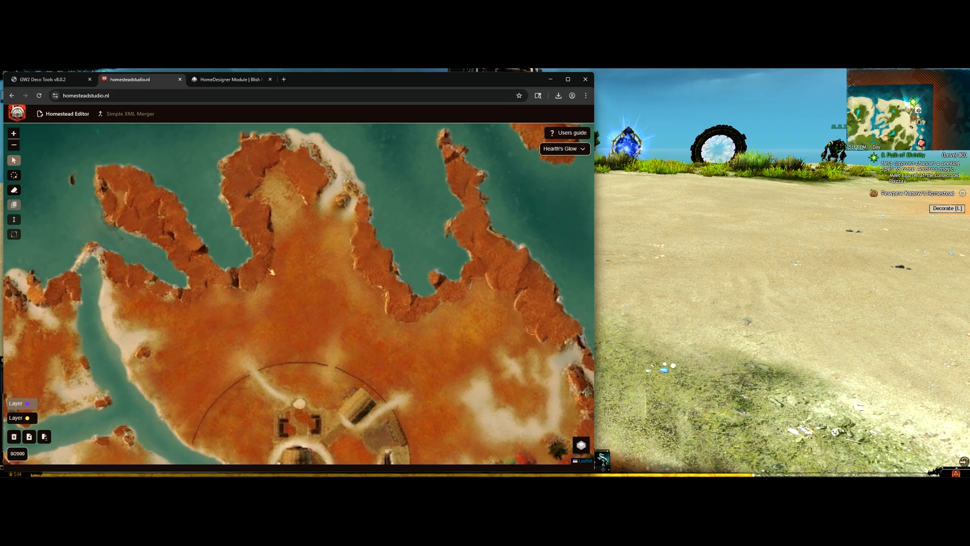
pyautogui.scroll(-3, 273, 273)
pyautogui.scroll(3, 303, 290)
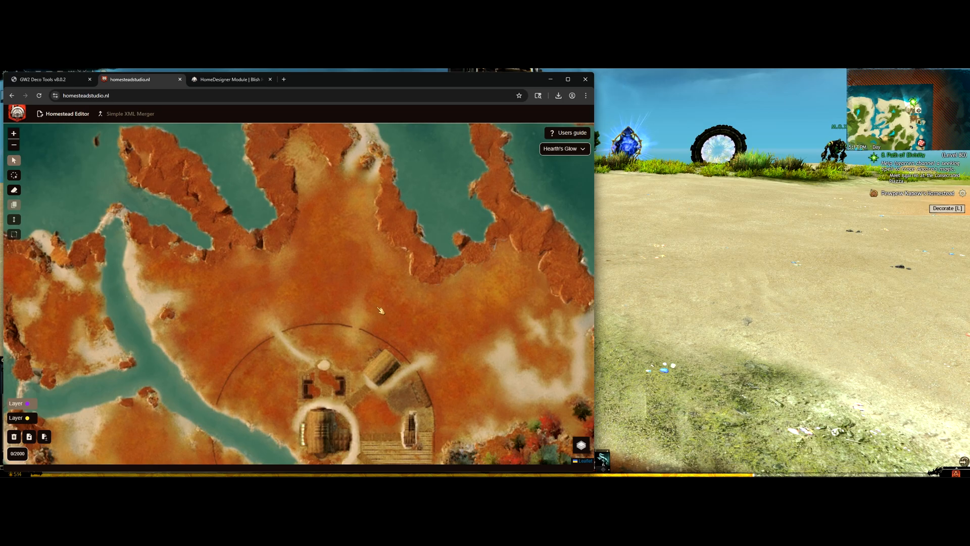
pyautogui.click(45, 79)
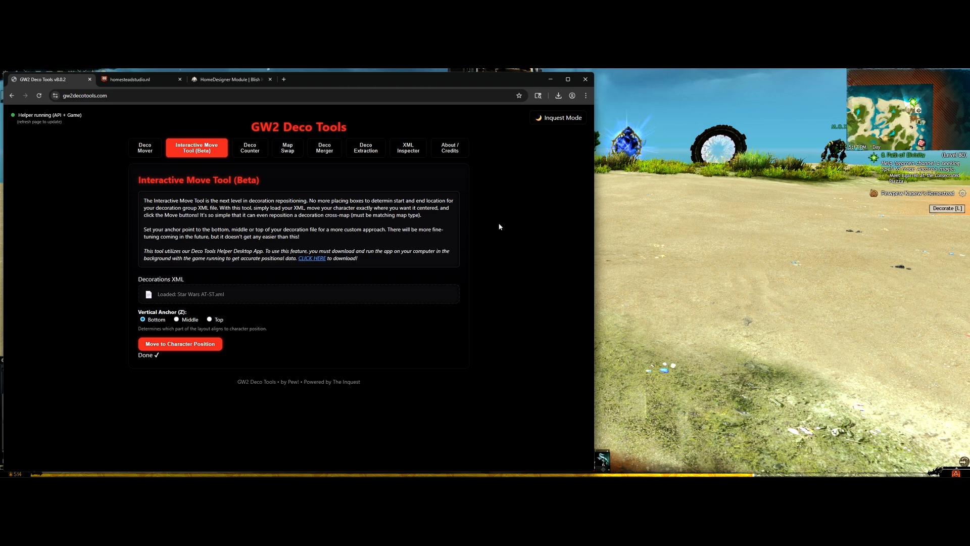
pyautogui.click(562, 121)
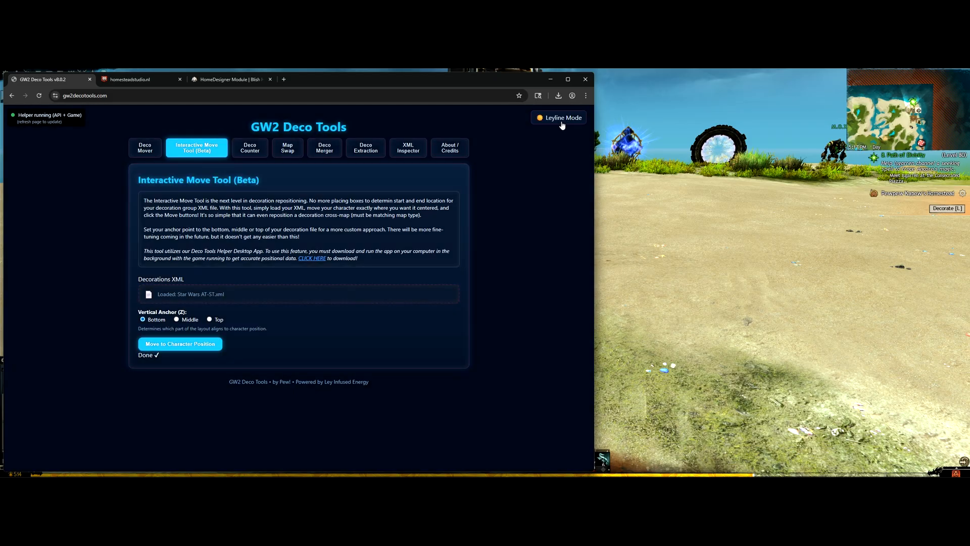
pyautogui.click(552, 121)
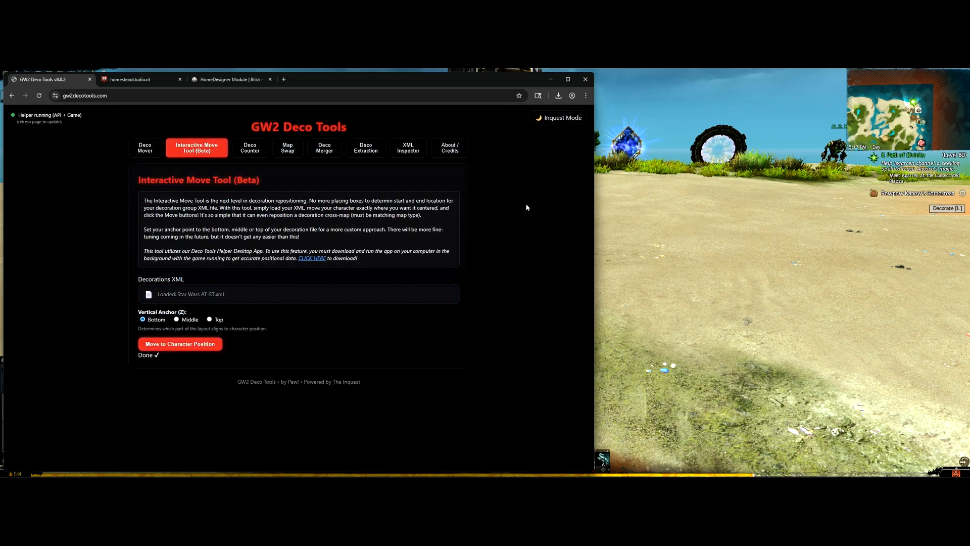
pyautogui.click(559, 120)
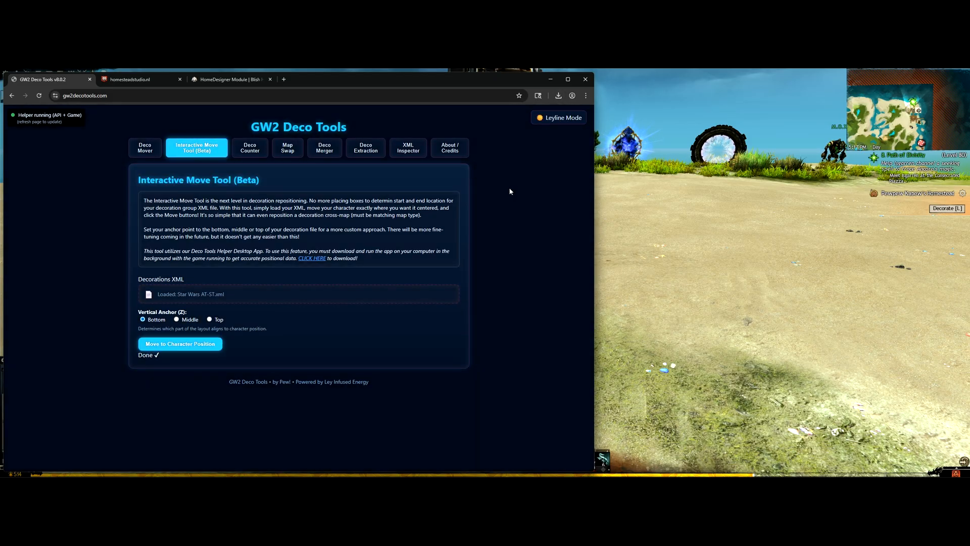
pyautogui.click(564, 120)
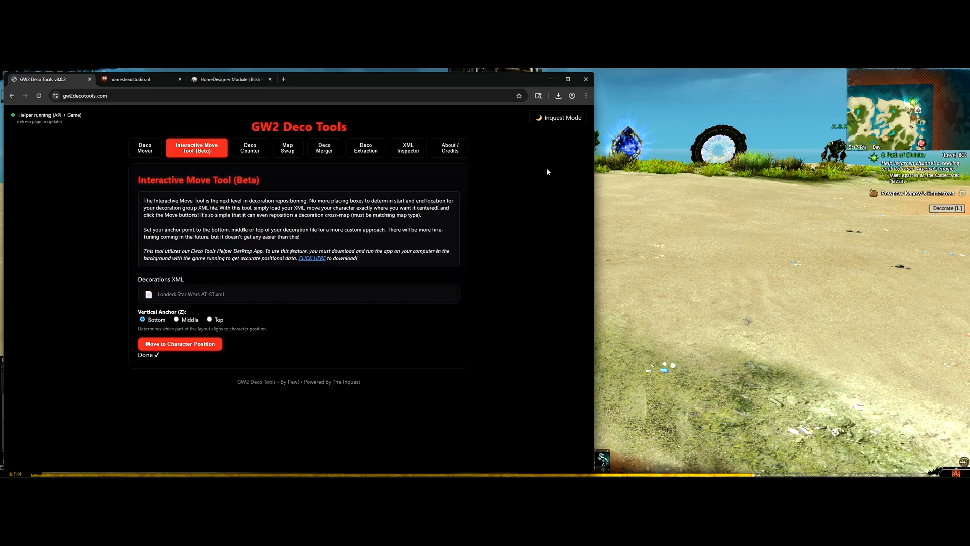
pyautogui.click(570, 122)
pyautogui.click(565, 121)
pyautogui.click(563, 120)
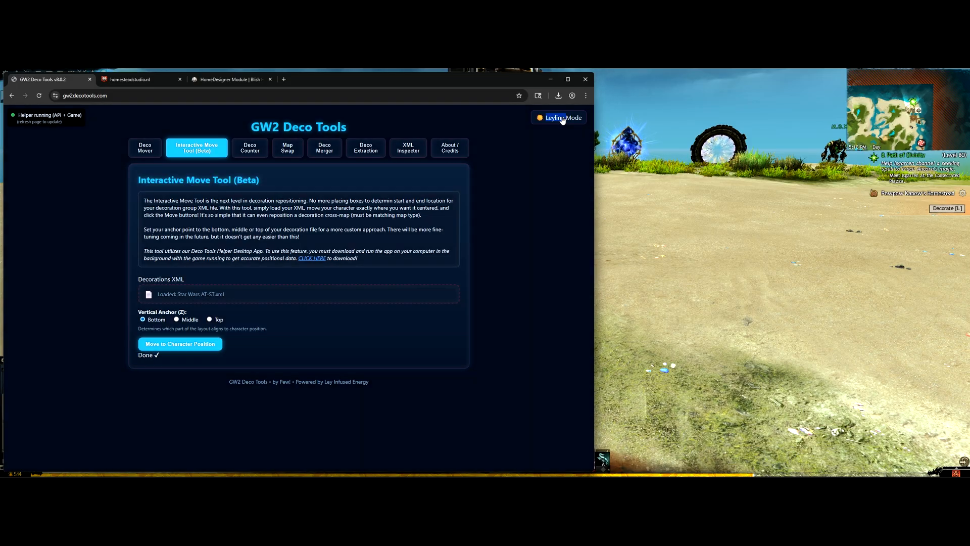
pyautogui.click(563, 120)
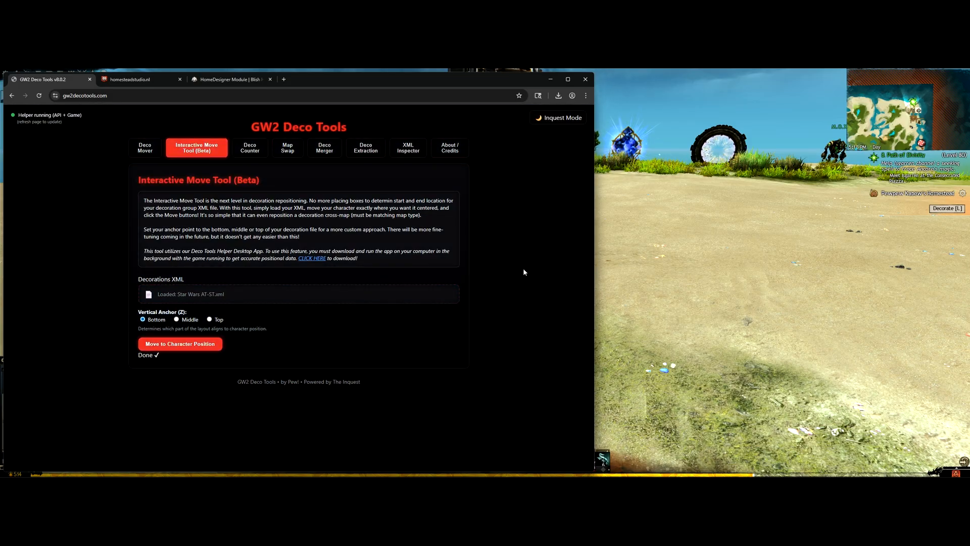